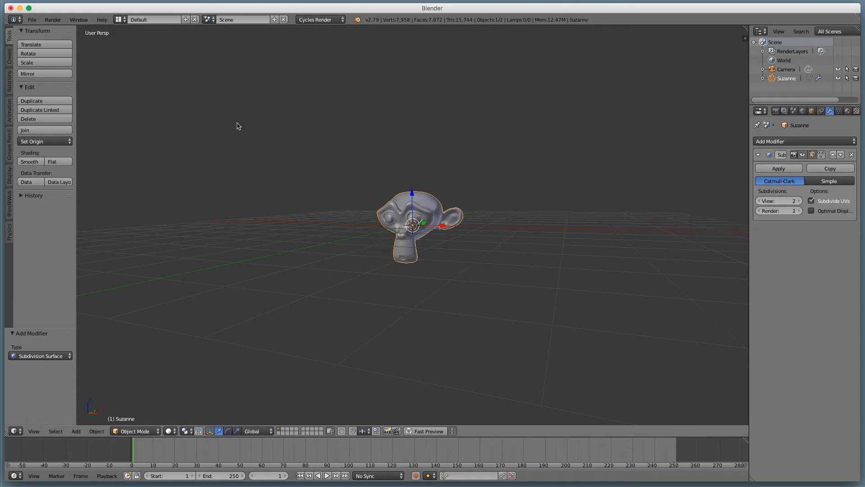
Apply smooth shading to the monkey head
{"action": "left_click", "coordinate": [21, 162]}
{"action": "mouse_move", "coordinate": [469, 319]}
{"action": "middle_mouse_down"}
{"action": "mouse_move", "coordinate": [553, 320]}
{"action": "mouse_move", "coordinate": [481, 309]}
{"action": "mouse_move", "coordinate": [489, 322]}
{"action": "middle_mouse_up"}
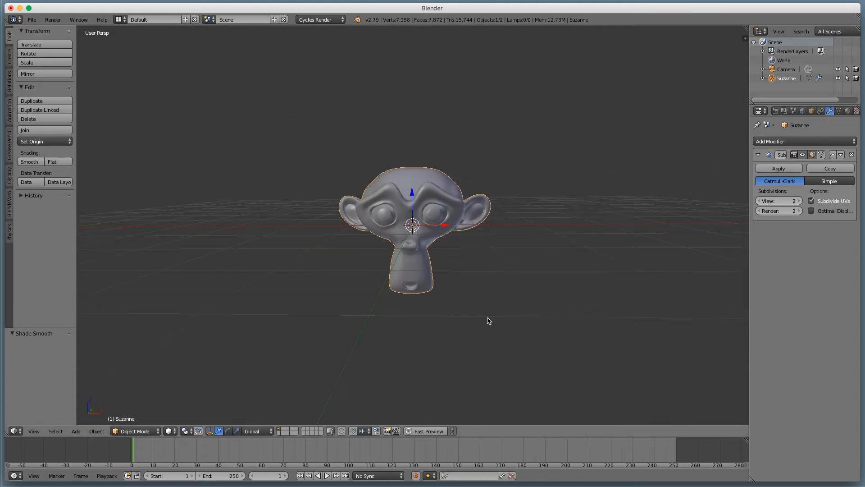
Show the 3D view's properties and set the viewport lens to 60
{"action": "left_click", "coordinate": [562, 221]}
{"action": "key", "text": "n"}
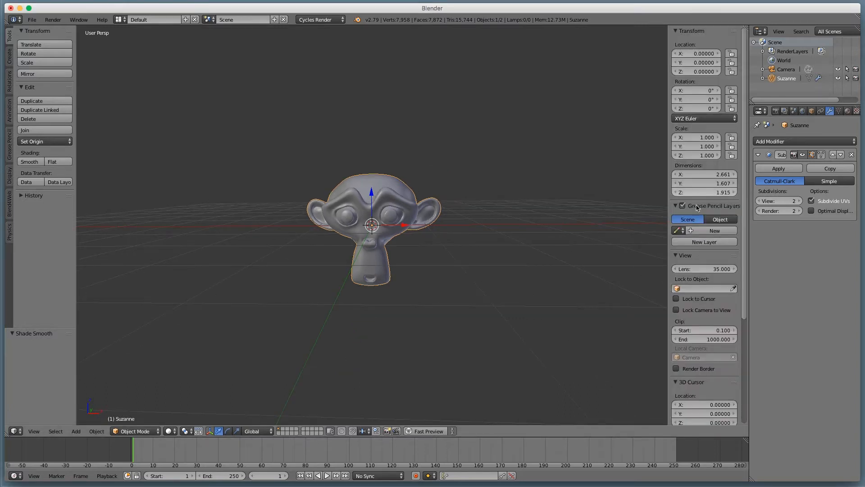
{"action": "left_click", "coordinate": [708, 268]}
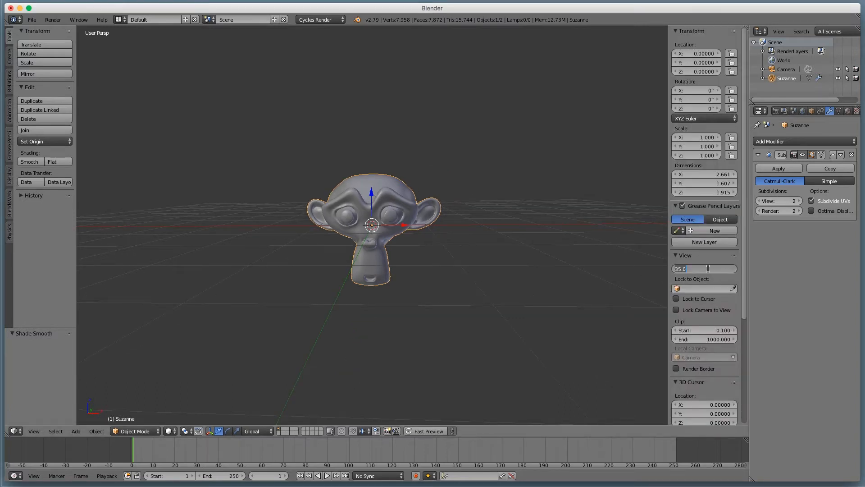
{"action": "type", "text": "60"}
{"action": "key", "text": "Return"}
{"action": "scroll", "coordinate": [246, 300], "scroll_direction": "up", "scroll_amount": 2}
{"action": "middle_click_drag", "start_coordinate": [255, 296], "coordinate": [257, 297]}
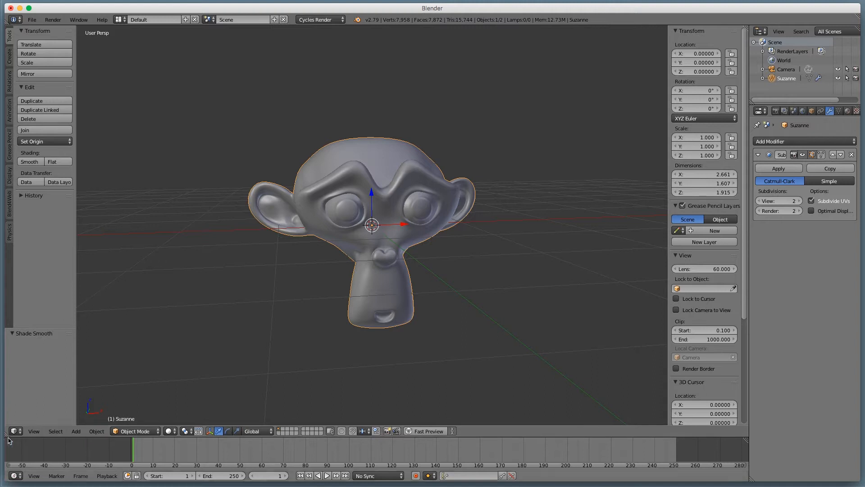
Shrink the timeline area to enlarge the 3D view and split that view into two side-by-side areas
{"action": "left_click_drag", "start_coordinate": [7, 441], "coordinate": [14, 462]}
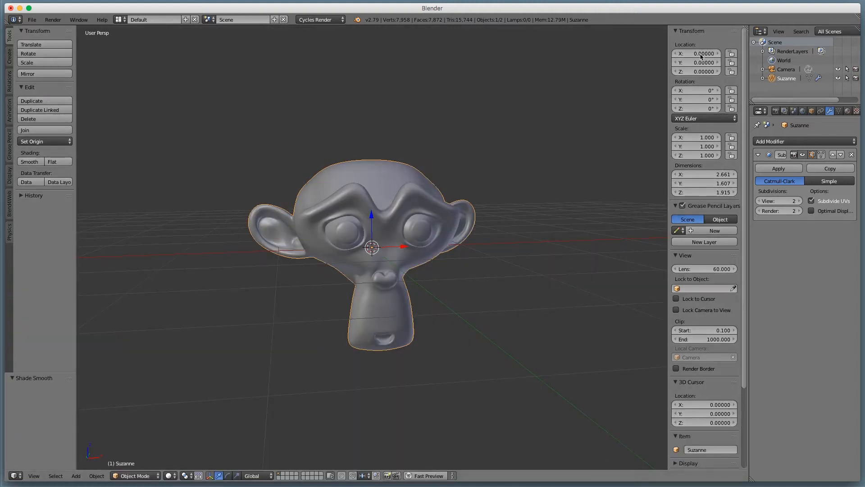
{"action": "left_click_drag", "start_coordinate": [744, 25], "coordinate": [380, 32]}
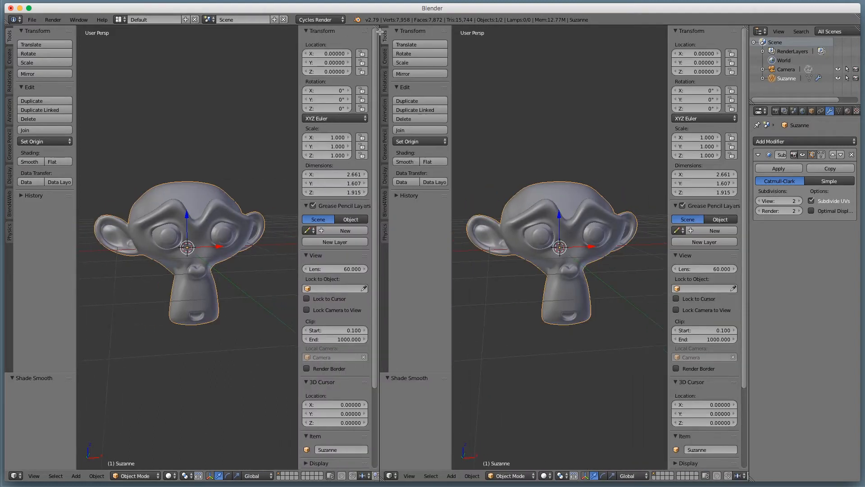
Change one half of the split view to the Node Editor, hide its properties sidebar and narrow the area slightly
{"action": "left_click", "coordinate": [15, 475]}
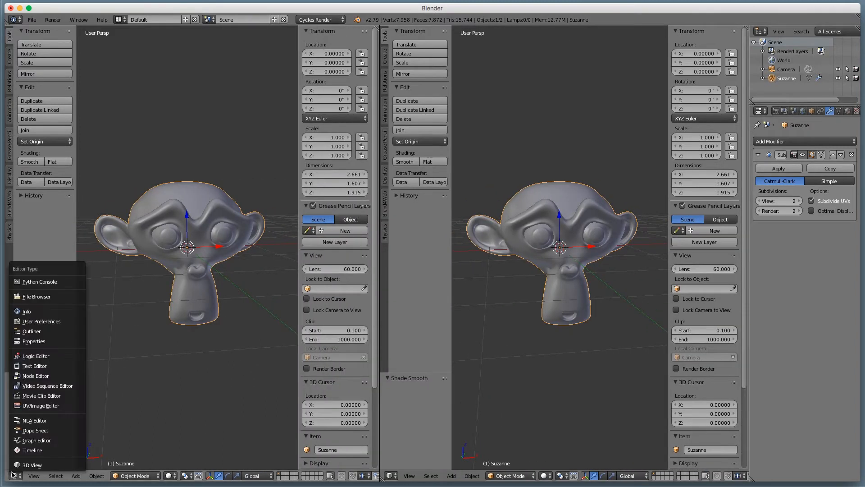
{"action": "left_click", "coordinate": [36, 376]}
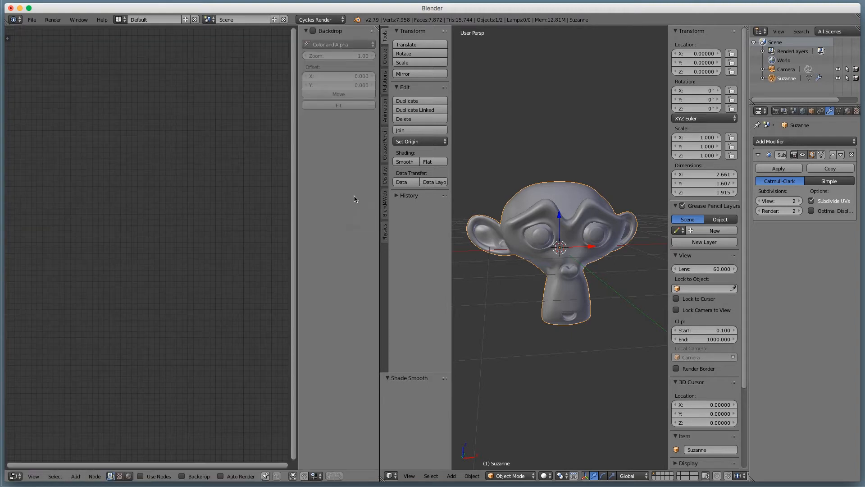
{"action": "left_click", "coordinate": [315, 20]}
{"action": "left_click", "coordinate": [316, 19]}
{"action": "key", "text": "n"}
{"action": "left_click_drag", "start_coordinate": [380, 251], "coordinate": [351, 249]}
{"action": "middle_click_drag", "start_coordinate": [618, 239], "coordinate": [520, 234]}
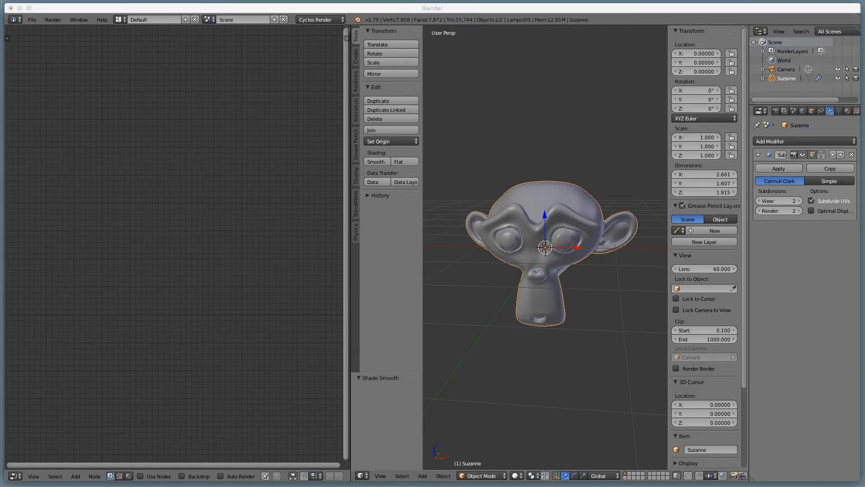
Switch to the file manager and preview the panoramic environment image Hdr6 render 2.png
{"action": "key", "text": "space"}
{"action": "left_click_drag", "start_coordinate": [40, 182], "coordinate": [380, 34]}
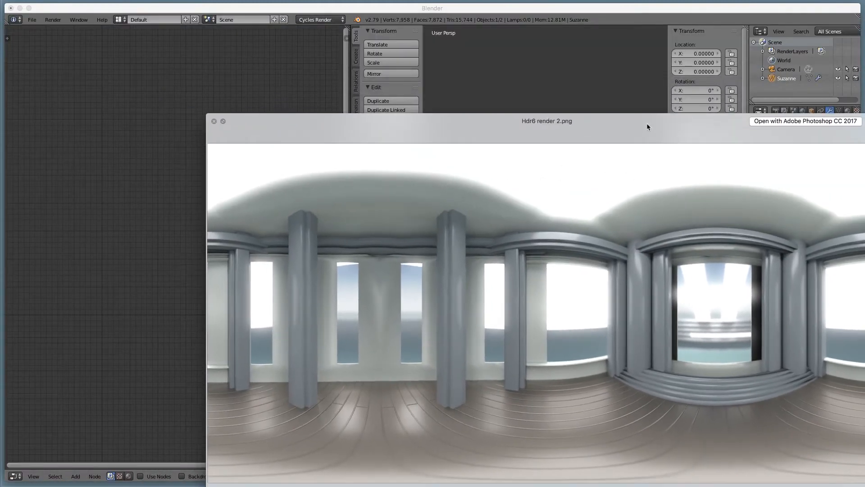
{"action": "left_click_drag", "start_coordinate": [674, 128], "coordinate": [517, 80]}
{"action": "key", "text": "space"}
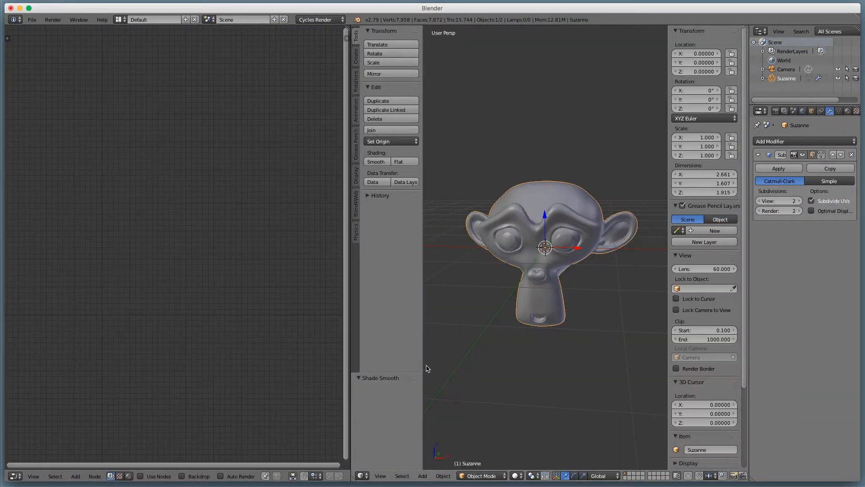
Show the World shader nodes in the Node Editor and enable Use Nodes
{"action": "left_click", "coordinate": [128, 476]}
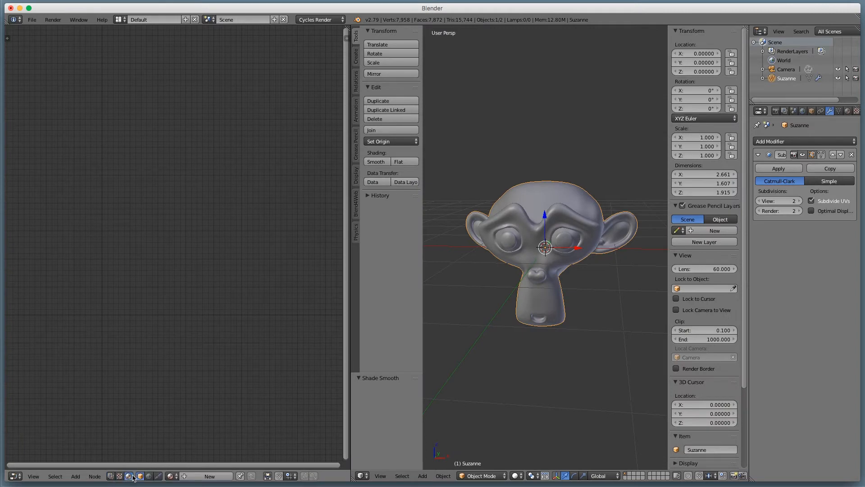
{"action": "left_click", "coordinate": [149, 476]}
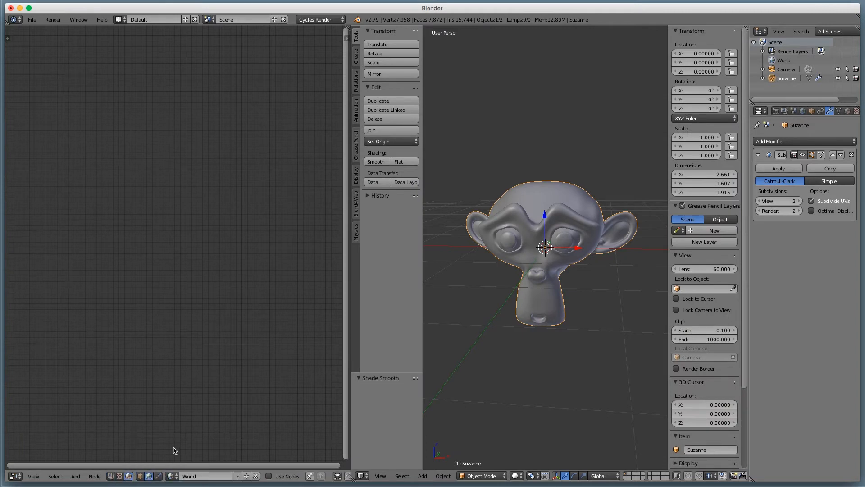
{"action": "left_click", "coordinate": [274, 476]}
{"action": "scroll", "coordinate": [224, 322], "scroll_direction": "up", "scroll_amount": 3}
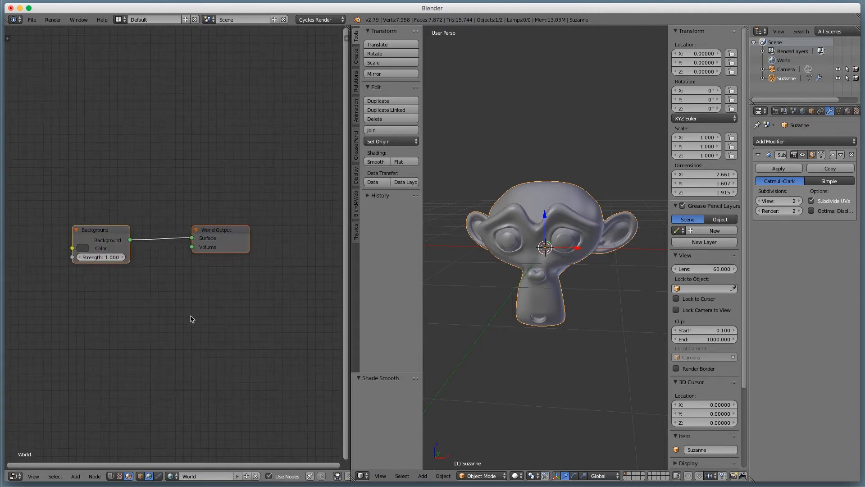
{"action": "middle_click_drag", "start_coordinate": [148, 311], "coordinate": [252, 306]}
Maximize the Node Editor and add an Environment Texture node before the Background node
{"action": "key", "text": "ctrl+space"}
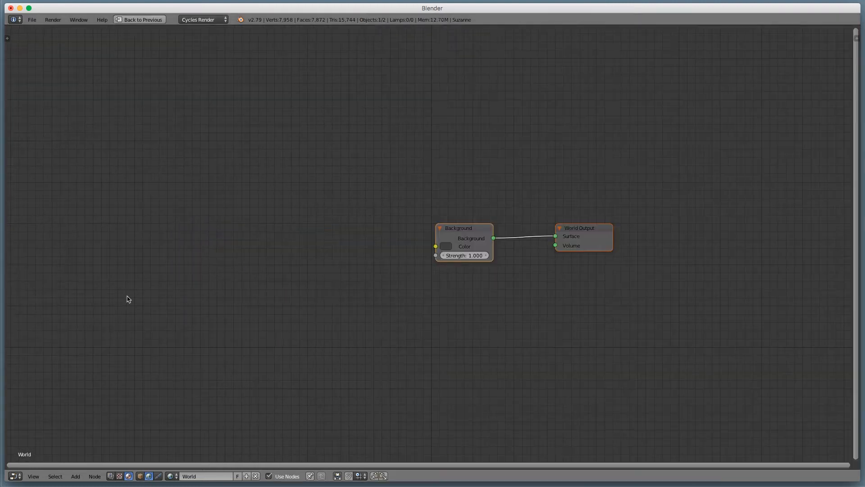
{"action": "scroll", "coordinate": [218, 300], "scroll_direction": "up", "scroll_amount": 4}
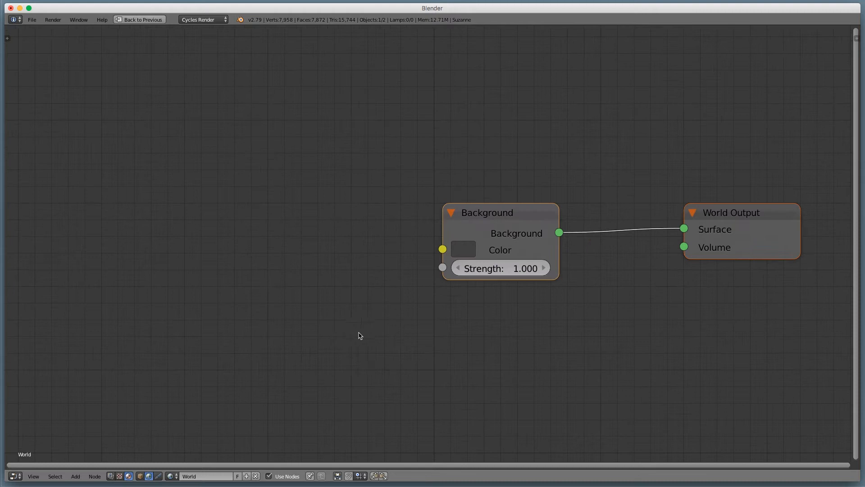
{"action": "key", "text": "shift+a"}
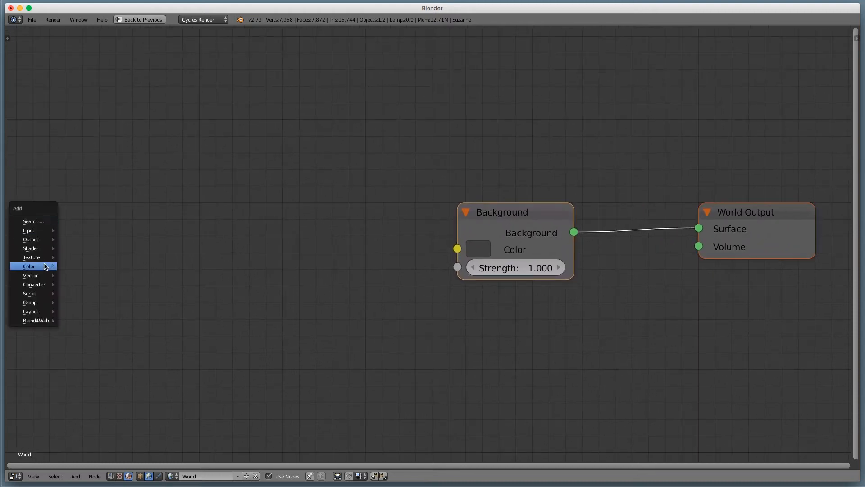
{"action": "mouse_move", "coordinate": [45, 258]}
{"action": "left_click", "coordinate": [89, 276]}
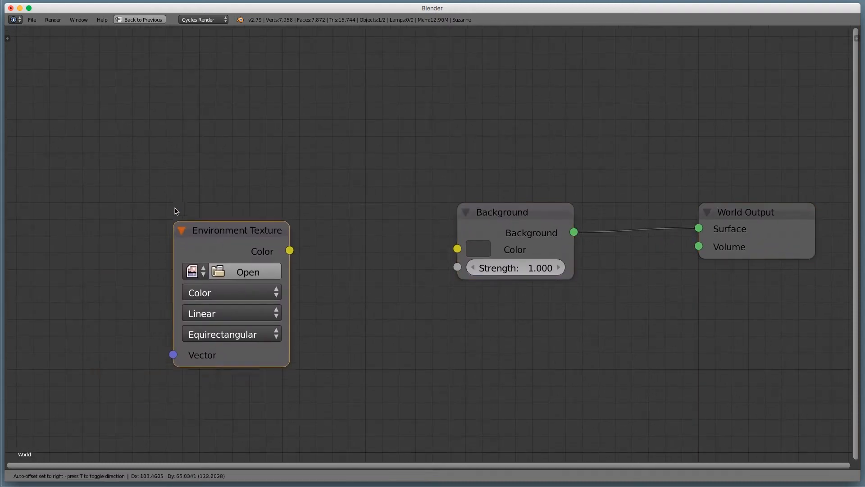
{"action": "left_click", "coordinate": [210, 196]}
Load Hdr6 render 2.png into the Environment Texture node and connect its Color output to the Background's Color input
{"action": "left_click", "coordinate": [280, 246]}
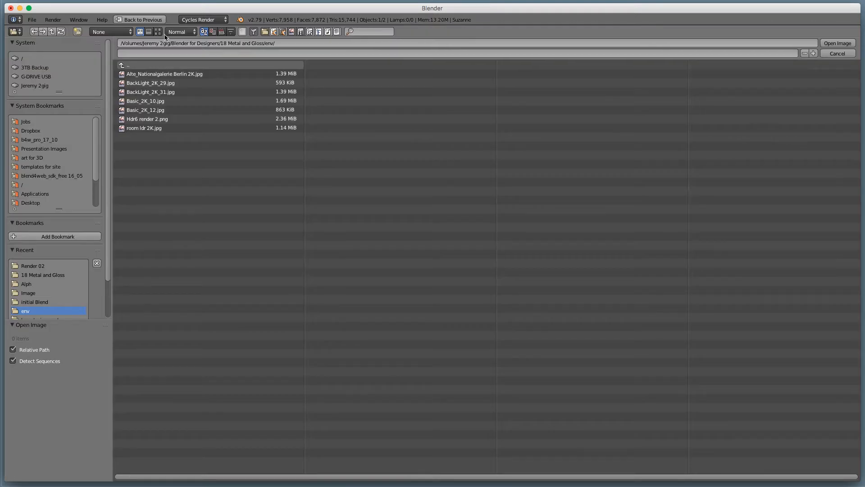
{"action": "left_click", "coordinate": [158, 32]}
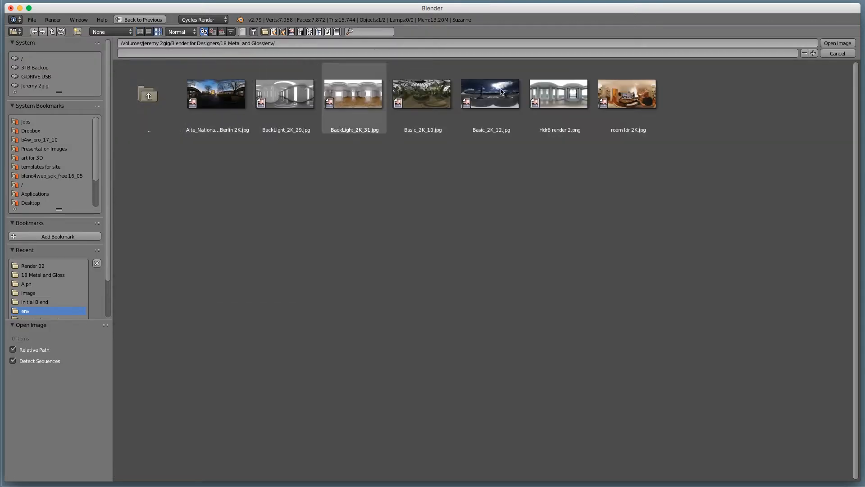
{"action": "double_click", "coordinate": [575, 91]}
{"action": "left_click_drag", "start_coordinate": [328, 225], "coordinate": [457, 248]}
{"action": "scroll", "coordinate": [554, 312], "scroll_direction": "down", "scroll_amount": 1}
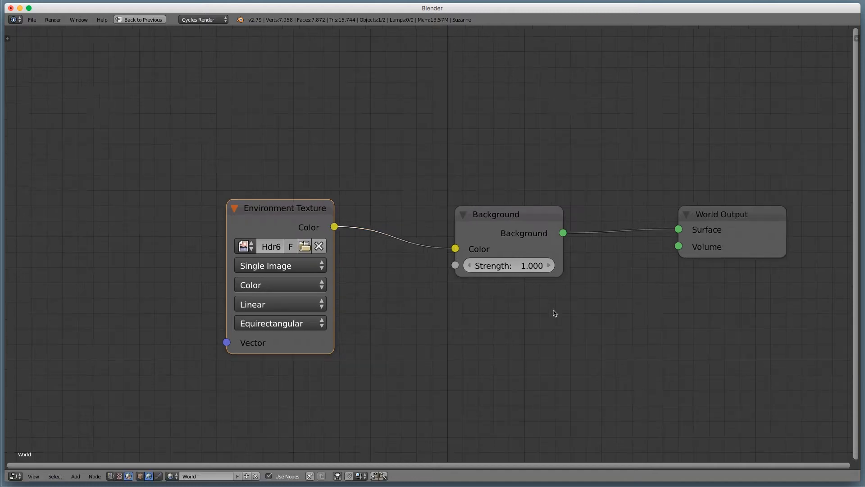
Restore the multi-area layout and switch the 3D view to rendered shading
{"action": "key", "text": "ctrl+Up"}
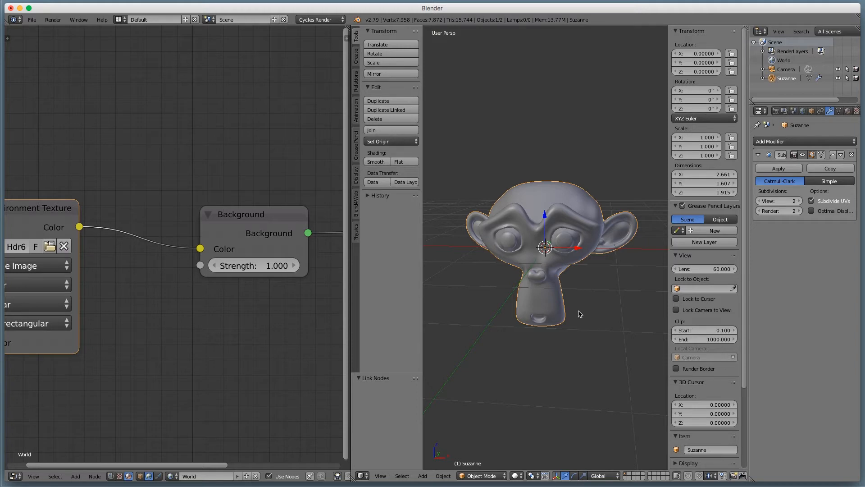
{"action": "key", "text": "shift+z"}
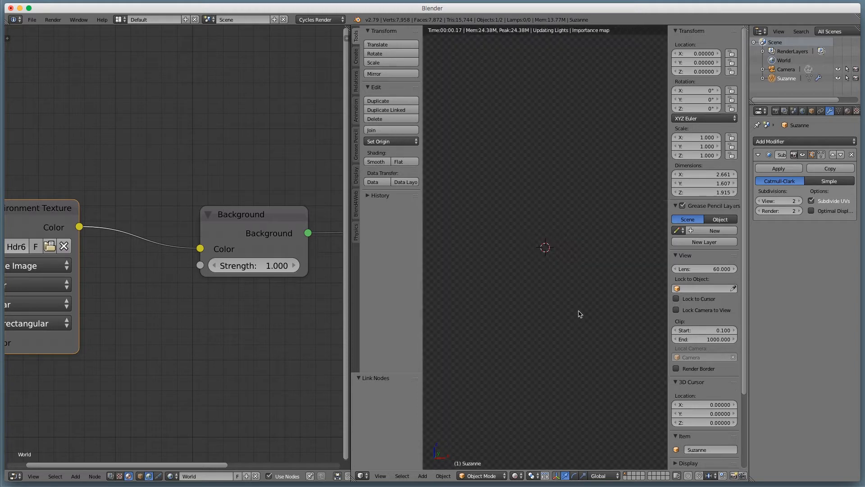
{"action": "middle_click_drag", "start_coordinate": [566, 312], "coordinate": [580, 312]}
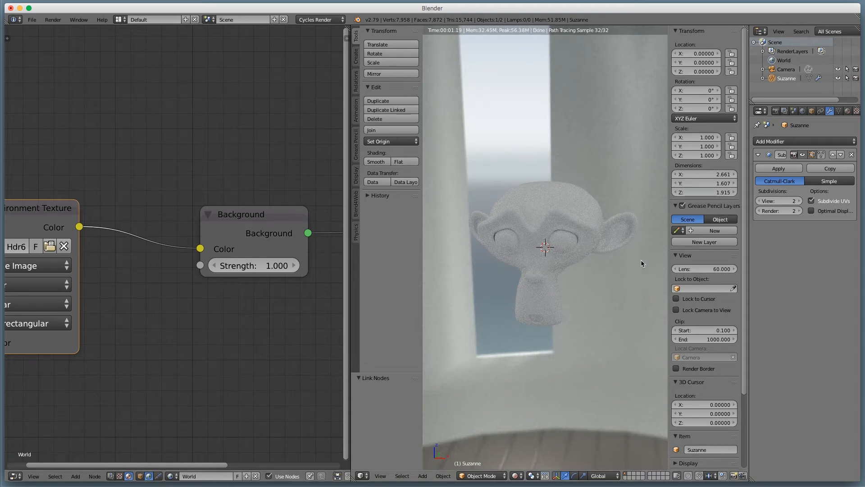
Show the object shader nodes, and give the monkey head a new node material without its default surface shader
{"action": "left_click", "coordinate": [139, 476]}
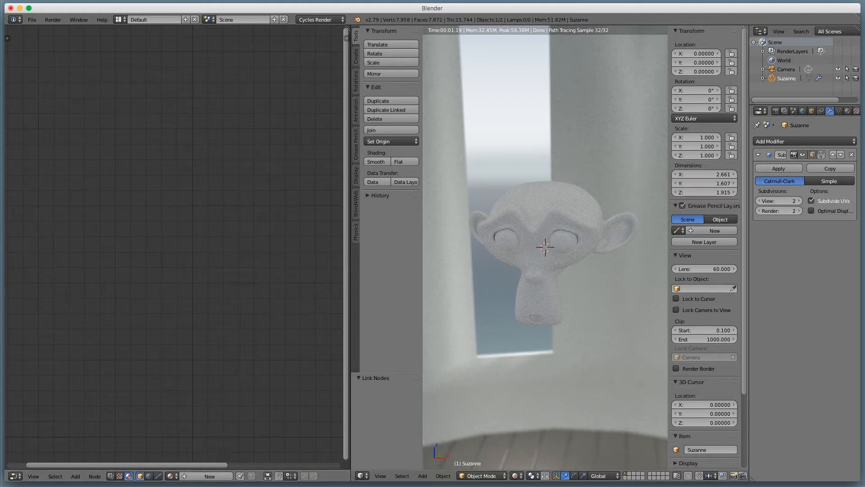
{"action": "left_click", "coordinate": [848, 111]}
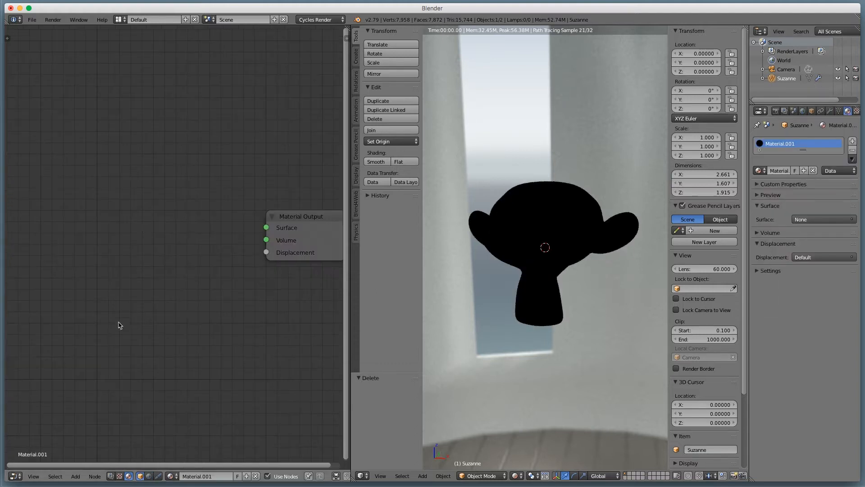
Add a Principled BSDF node and connect its BSDF output to the Material Output's Surface input
{"action": "key", "text": "shift+a"}
{"action": "mouse_move", "coordinate": [132, 318]}
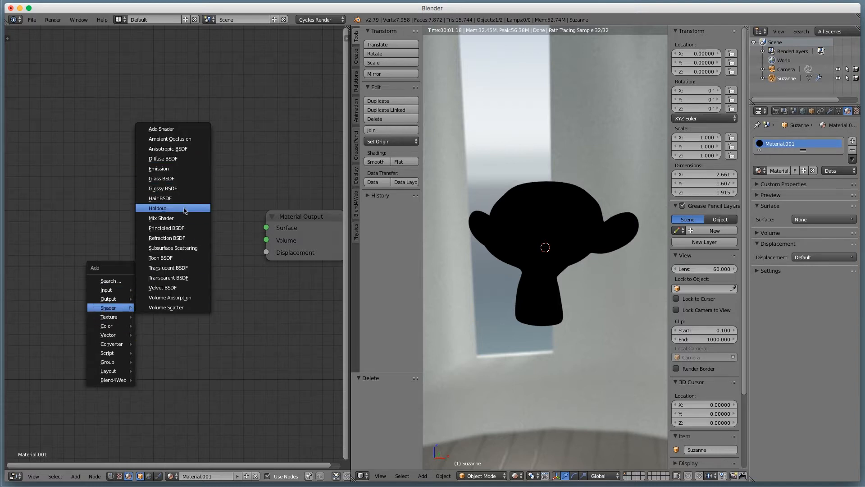
{"action": "left_click", "coordinate": [186, 228]}
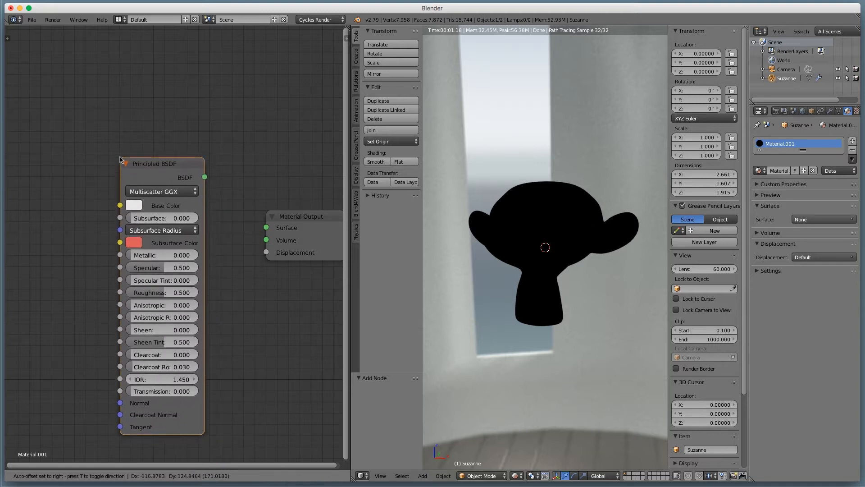
{"action": "left_click", "coordinate": [114, 151]}
{"action": "left_click_drag", "start_coordinate": [198, 169], "coordinate": [267, 229]}
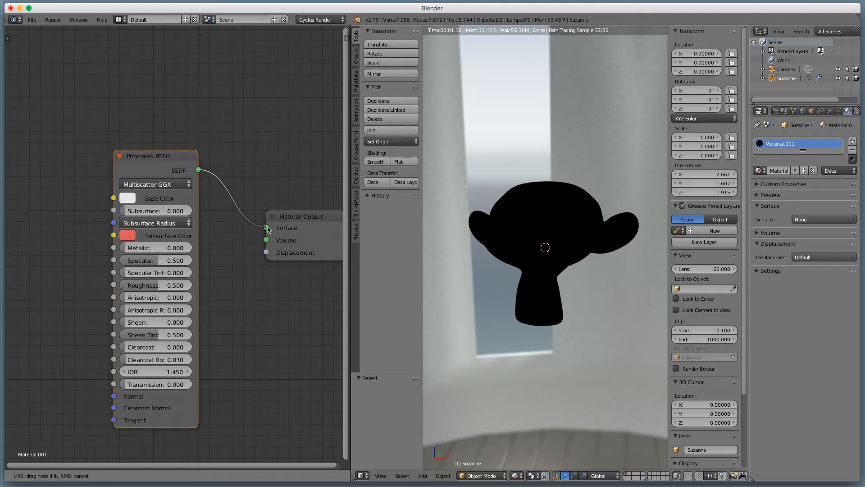
{"action": "left_click_drag", "start_coordinate": [267, 229], "coordinate": [266, 227]}
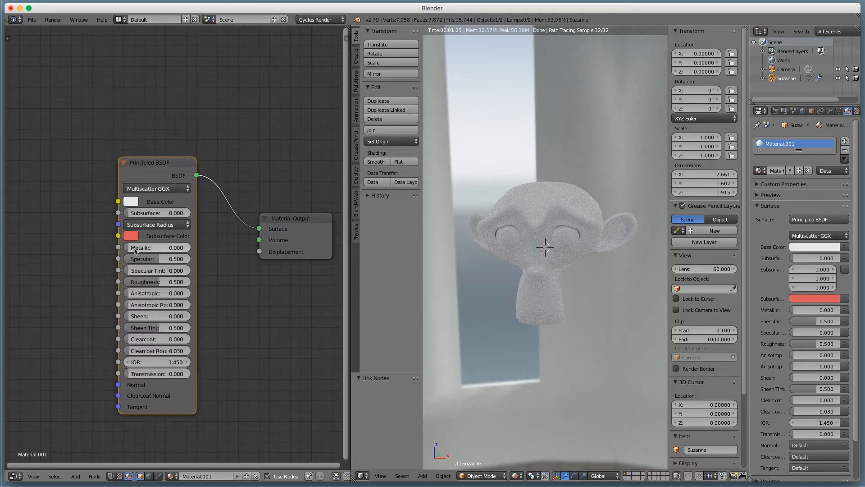
Lower the Principled BSDF's Roughness to 0.042
{"action": "mouse_move", "coordinate": [133, 247]}
{"action": "left_mouse_down"}
{"action": "mouse_move", "coordinate": [199, 247]}
{"action": "mouse_move", "coordinate": [127, 248]}
{"action": "left_mouse_up"}
{"action": "left_click_drag", "start_coordinate": [143, 279], "coordinate": [132, 282]}
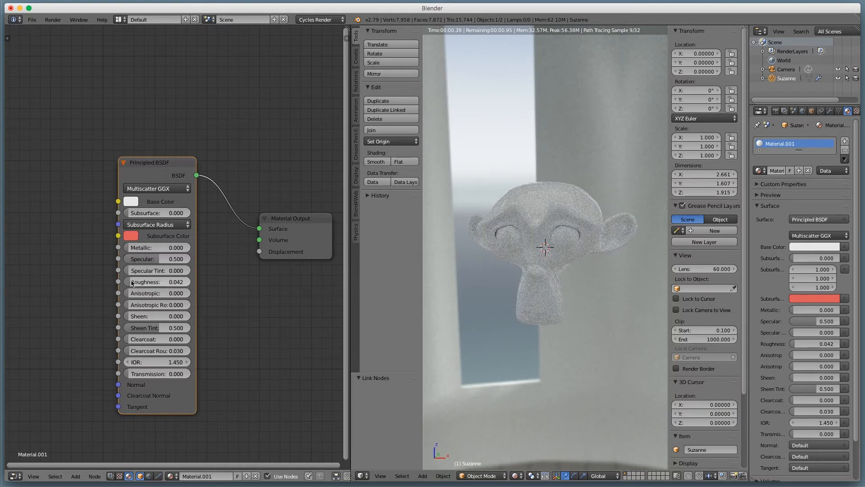
Hide the 3D view's tool shelf and properties sidebar to enlarge the rendered preview of the monkey head
{"action": "scroll", "coordinate": [620, 299], "scroll_direction": "up", "scroll_amount": 2}
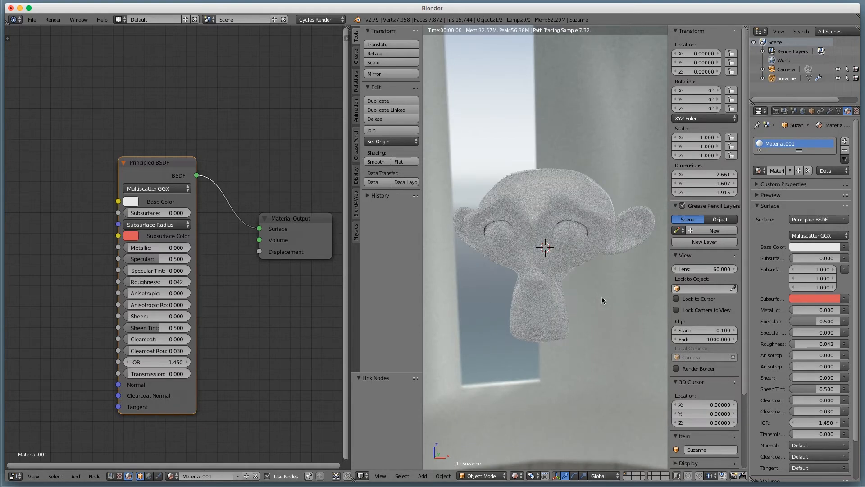
{"action": "key", "text": "t"}
{"action": "key", "text": "n"}
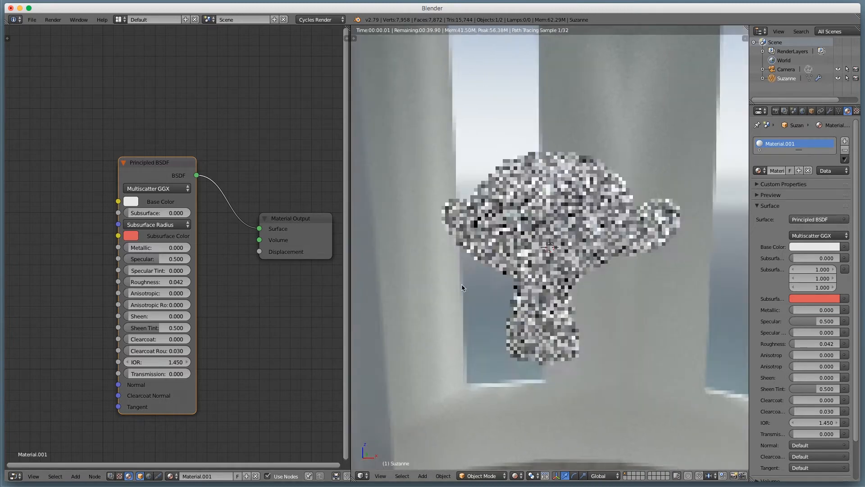
{"action": "scroll", "coordinate": [471, 300], "scroll_direction": "up", "scroll_amount": 3}
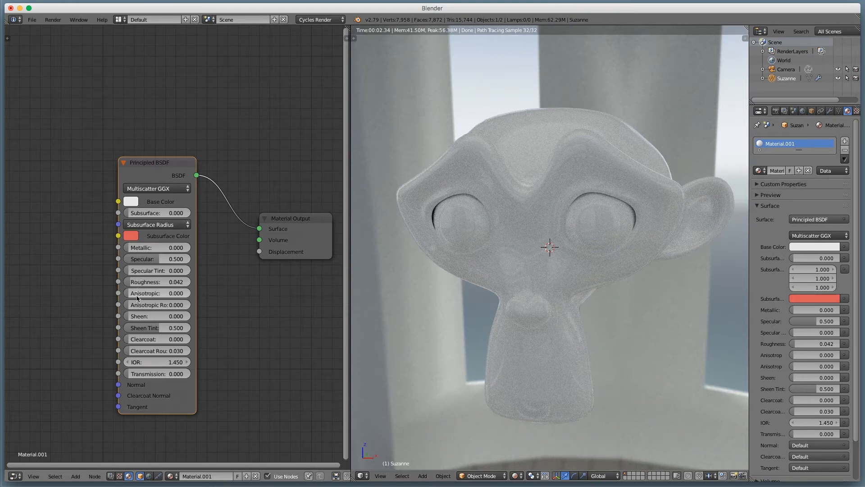
Set the Principled BSDF's Metallic value to 1.000
{"action": "left_click_drag", "start_coordinate": [137, 247], "coordinate": [191, 248]}
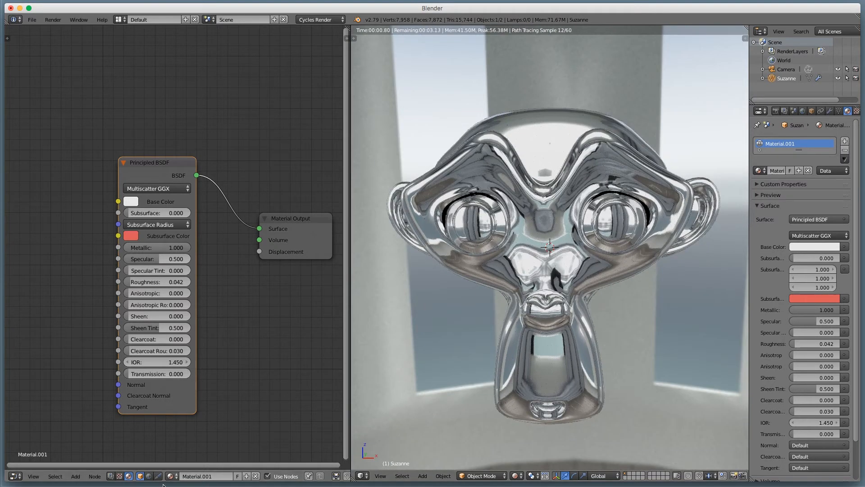
Show the World node tree, move the Environment Texture node slightly closer to the Background node, and maximize the node editor
{"action": "left_click", "coordinate": [148, 476]}
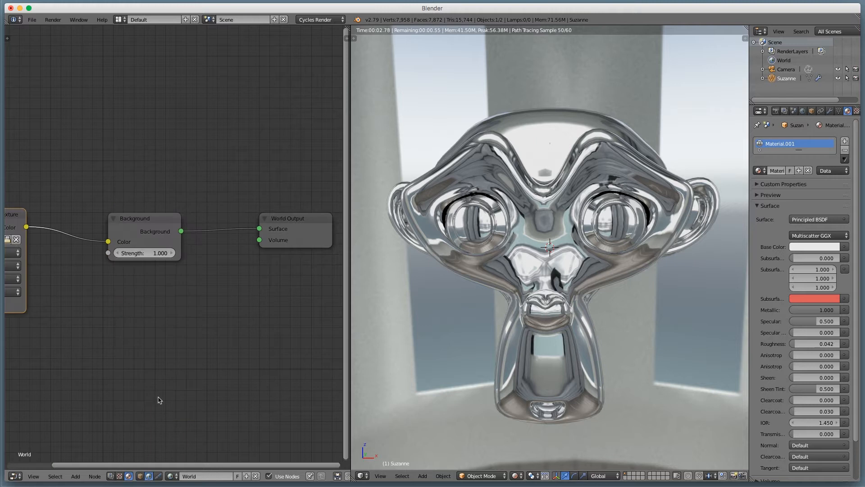
{"action": "middle_click_drag", "start_coordinate": [7, 203], "coordinate": [64, 190]}
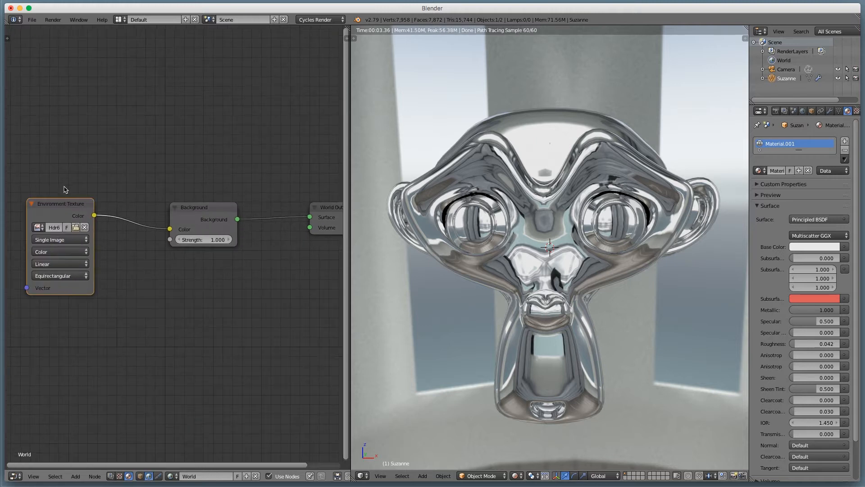
{"action": "left_click_drag", "start_coordinate": [64, 209], "coordinate": [76, 199]}
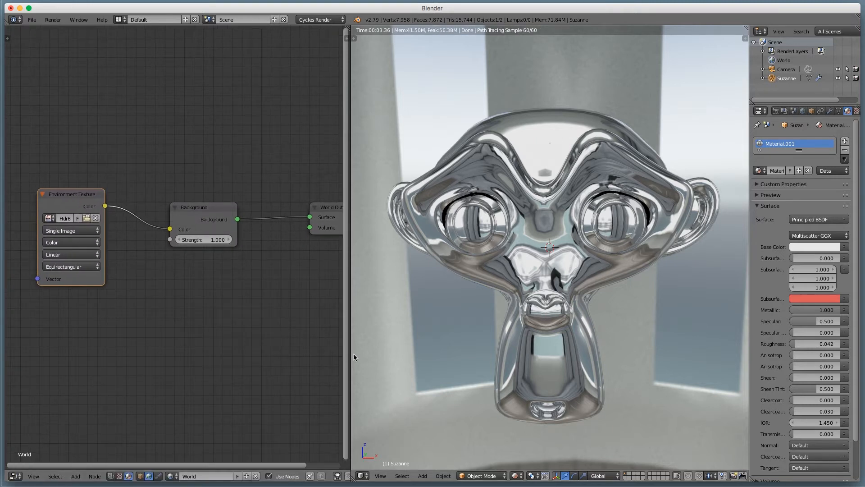
{"action": "key", "text": "ctrl+Up"}
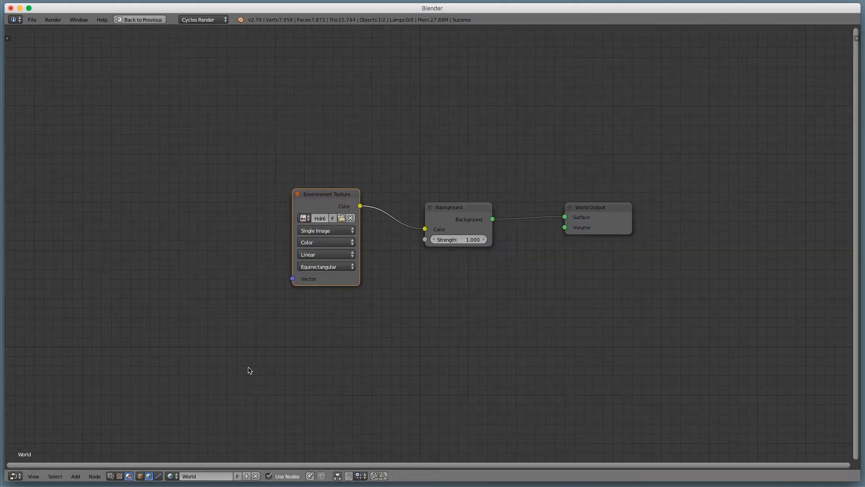
{"action": "mouse_move", "coordinate": [256, 365]}
{"action": "middle_mouse_down"}
{"action": "mouse_move", "coordinate": [269, 361]}
{"action": "mouse_move", "coordinate": [256, 350]}
{"action": "middle_mouse_up"}
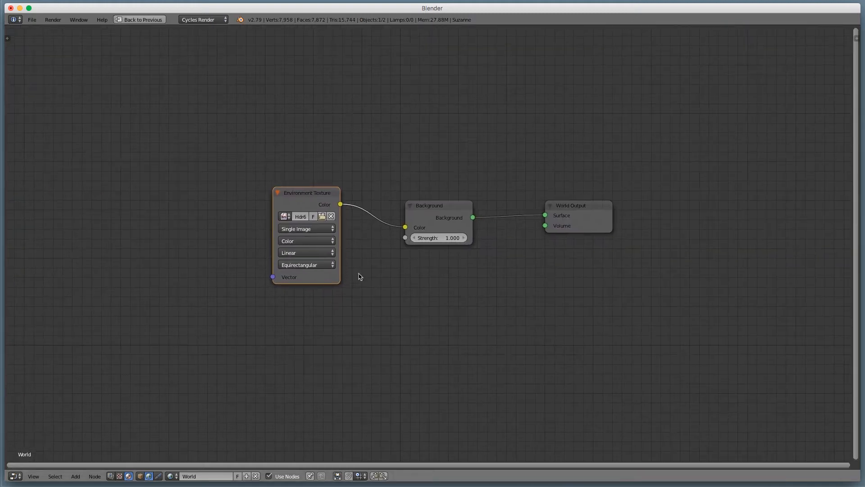
Duplicate the Background node, place the copy below the original, and shift the World Output node slightly away
{"action": "left_click", "coordinate": [440, 216]}
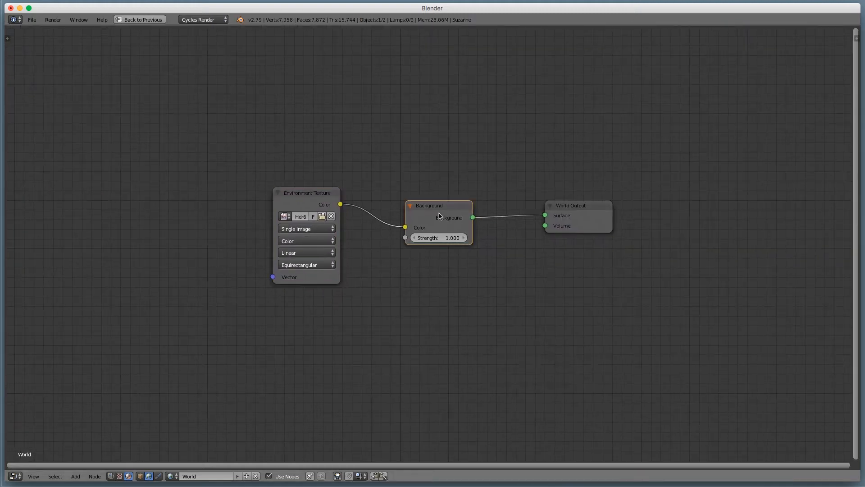
{"action": "key", "text": "shift+d"}
{"action": "left_click", "coordinate": [438, 274]}
{"action": "left_click_drag", "start_coordinate": [570, 208], "coordinate": [576, 209]}
Insert a Mix Shader between the original Background and World Output, and connect the duplicate Background to its second Shader input
{"action": "scroll", "coordinate": [569, 247], "scroll_direction": "up", "scroll_amount": 2}
{"action": "key", "text": "shift+a"}
{"action": "mouse_move", "coordinate": [569, 274]}
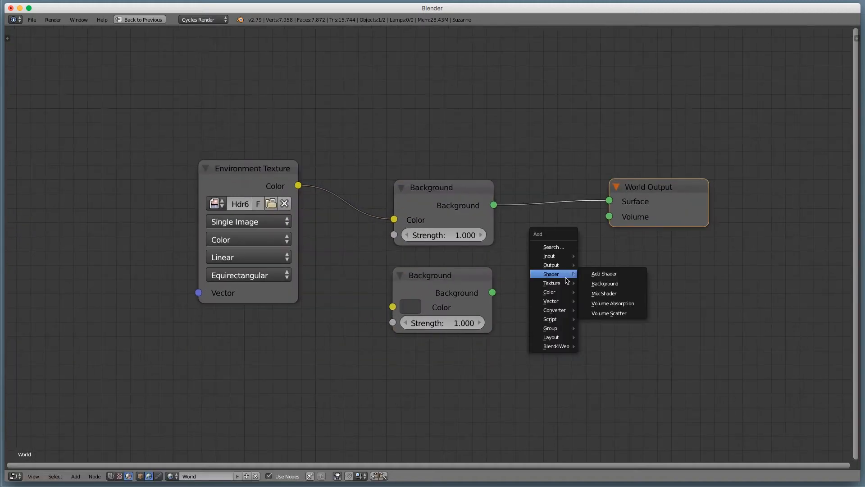
{"action": "left_click", "coordinate": [603, 293]}
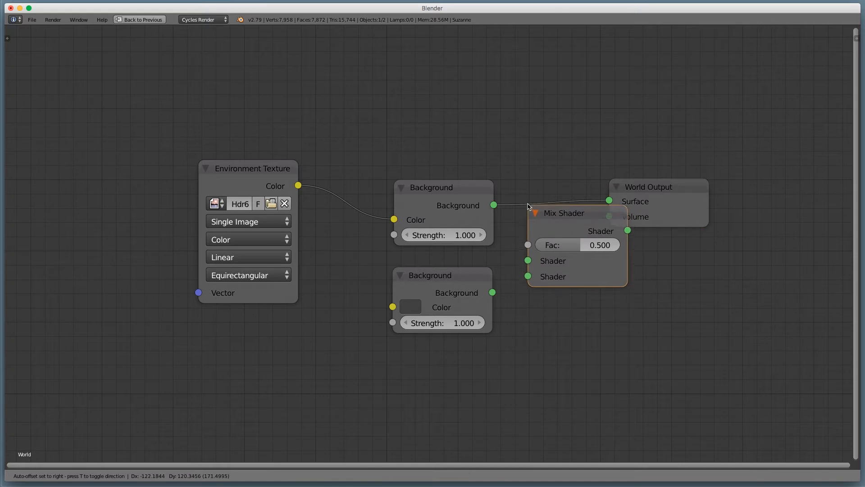
{"action": "left_click", "coordinate": [550, 198]}
{"action": "left_click_drag", "start_coordinate": [493, 293], "coordinate": [550, 268]}
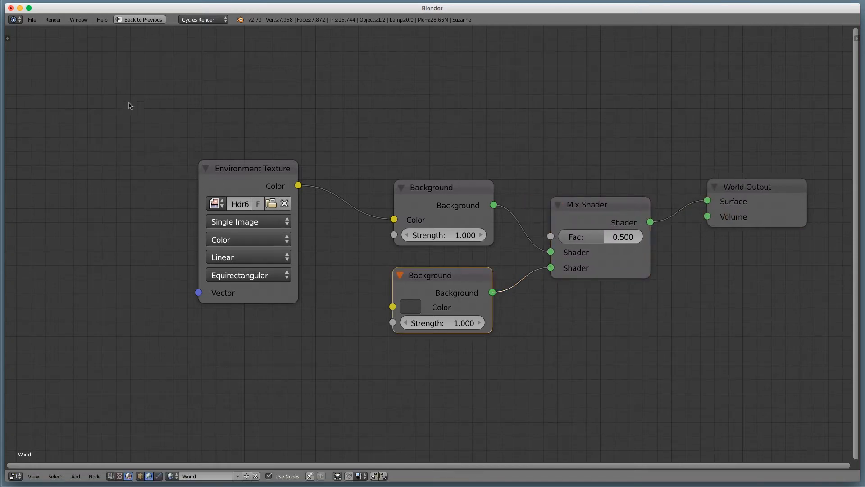
Add a Light Path node above the Environment Texture and connect its Is Camera Ray output to the Mix Shader's Fac input
{"action": "key", "text": "shift+space"}
{"action": "key", "text": "shift+space"}
{"action": "scroll", "coordinate": [194, 165], "scroll_direction": "down", "scroll_amount": 1}
{"action": "middle_click_drag", "start_coordinate": [188, 164], "coordinate": [187, 250]}
{"action": "scroll", "coordinate": [184, 229], "scroll_direction": "down", "scroll_amount": 1}
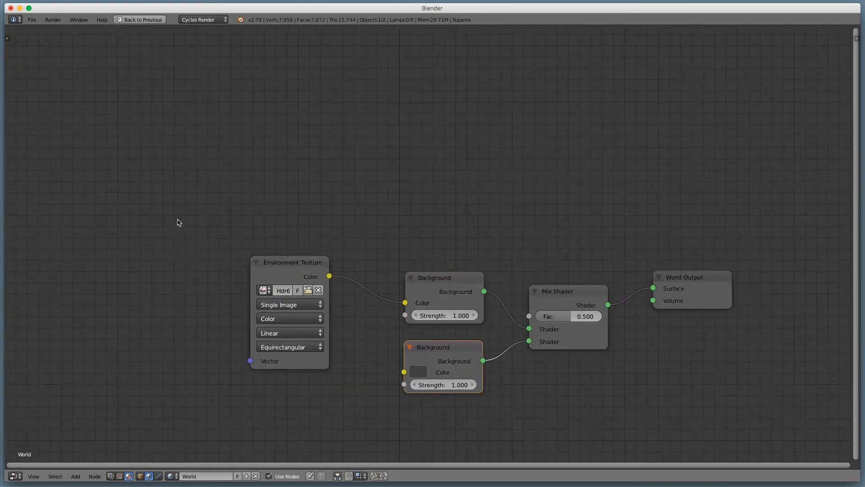
{"action": "key", "text": "shift+a"}
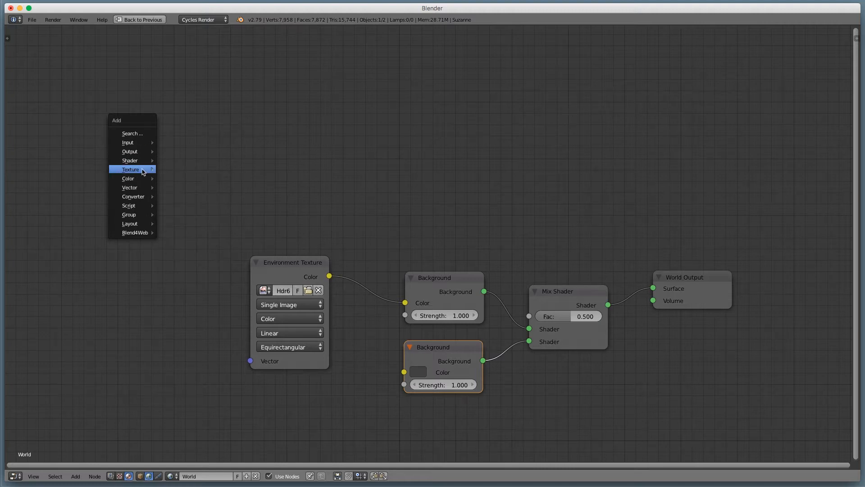
{"action": "mouse_move", "coordinate": [142, 162]}
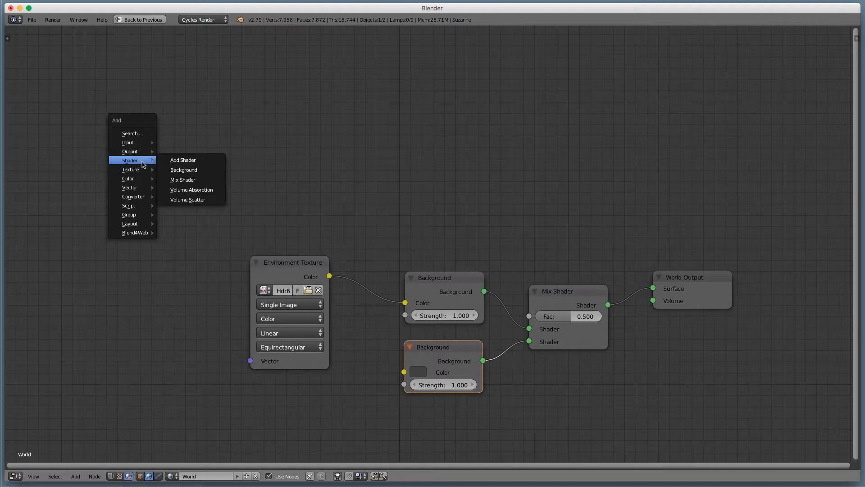
{"action": "mouse_move", "coordinate": [142, 143]}
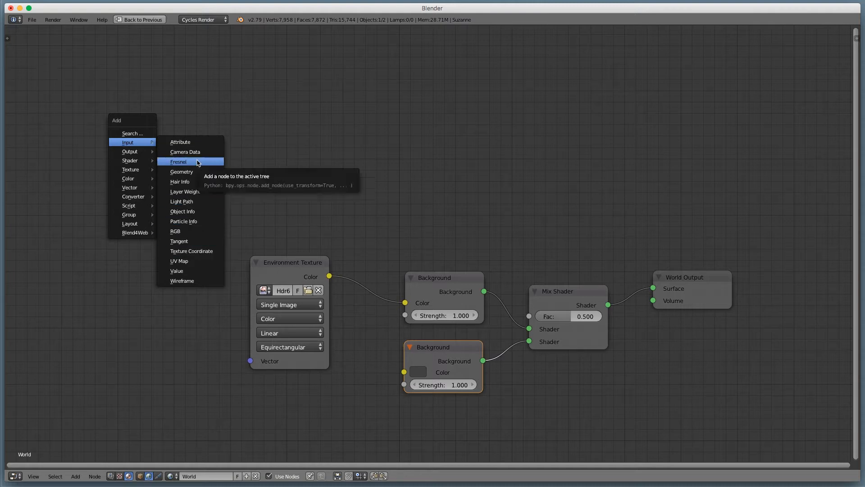
{"action": "left_click", "coordinate": [195, 202]}
{"action": "left_click", "coordinate": [119, 97]}
{"action": "left_click_drag", "start_coordinate": [197, 116], "coordinate": [529, 316]}
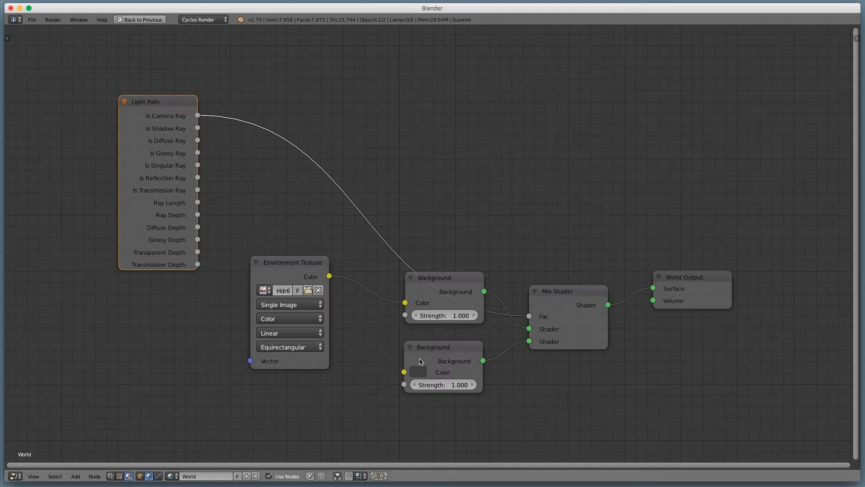
Restore the split editor layout and lighten the grey color of the duplicate Background node
{"action": "key", "text": "ctrl+space"}
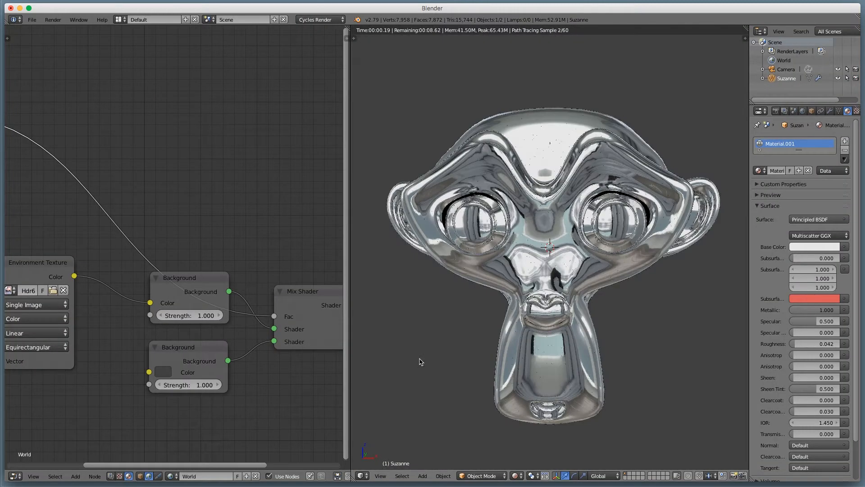
{"action": "mouse_move", "coordinate": [616, 273]}
{"action": "middle_mouse_down"}
{"action": "mouse_move", "coordinate": [606, 280]}
{"action": "mouse_move", "coordinate": [613, 284]}
{"action": "middle_mouse_up"}
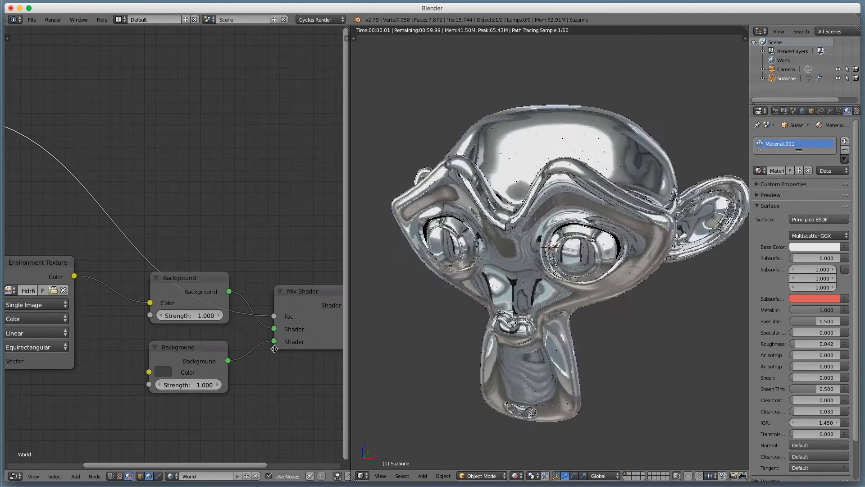
{"action": "left_click", "coordinate": [163, 372]}
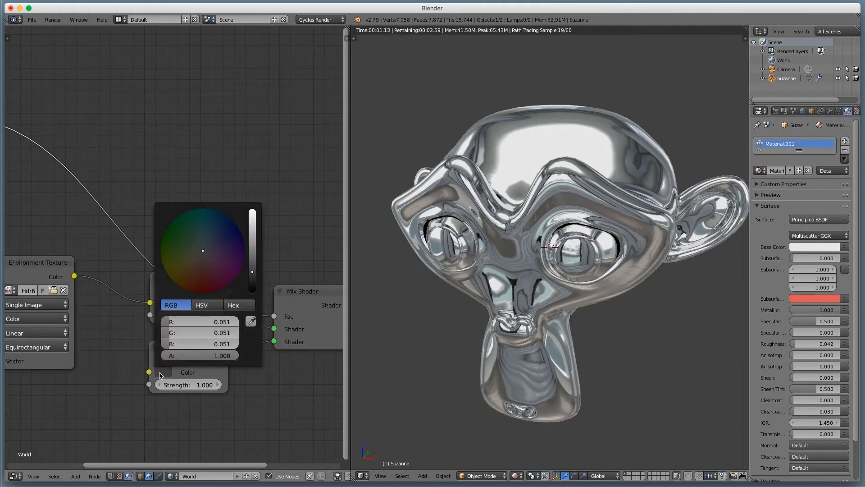
{"action": "left_click", "coordinate": [253, 260]}
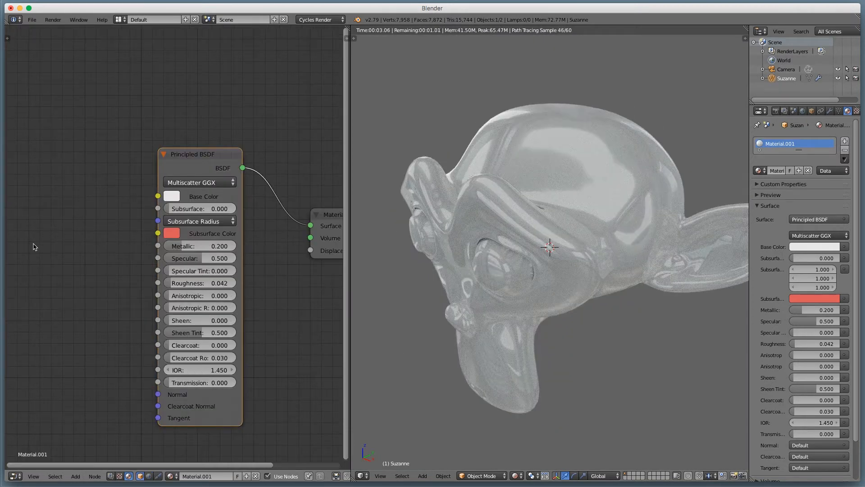
Add an RGB node to the monkey head's material and connect its Color output to the Principled BSDF's Base Color
{"action": "key", "text": "shift+a"}
{"action": "mouse_move", "coordinate": [35, 245]}
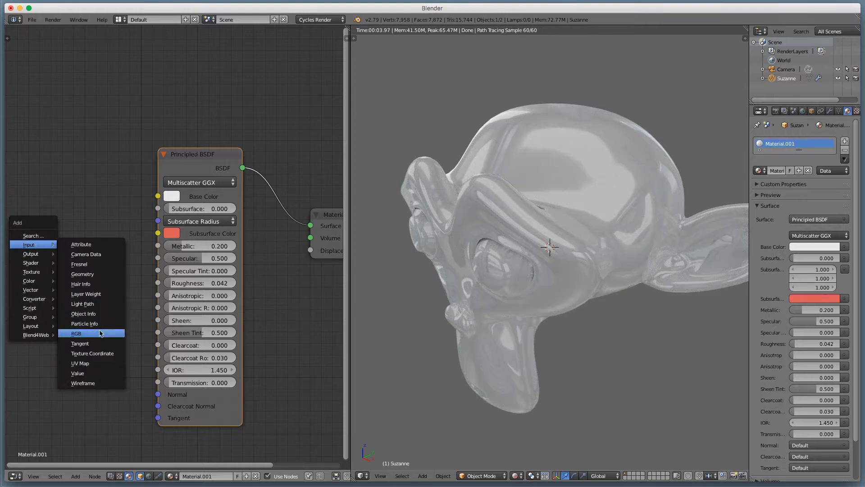
{"action": "left_click", "coordinate": [75, 333]}
{"action": "left_click", "coordinate": [70, 168]}
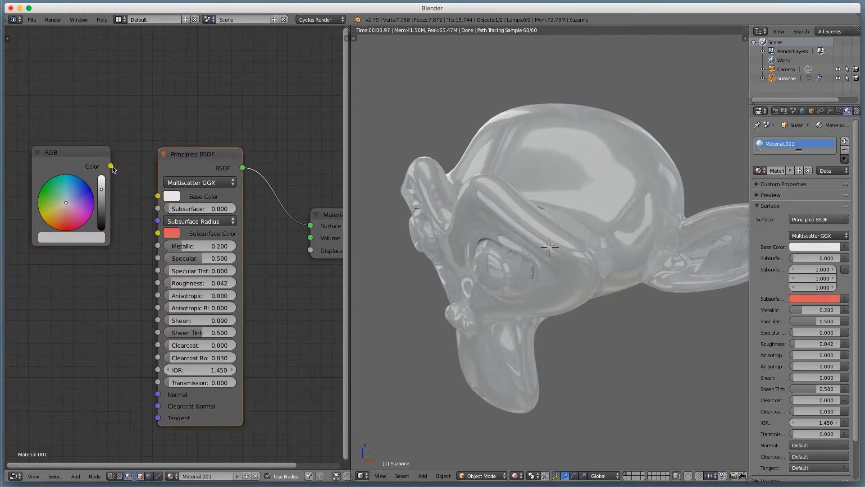
{"action": "left_click_drag", "start_coordinate": [111, 166], "coordinate": [158, 196]}
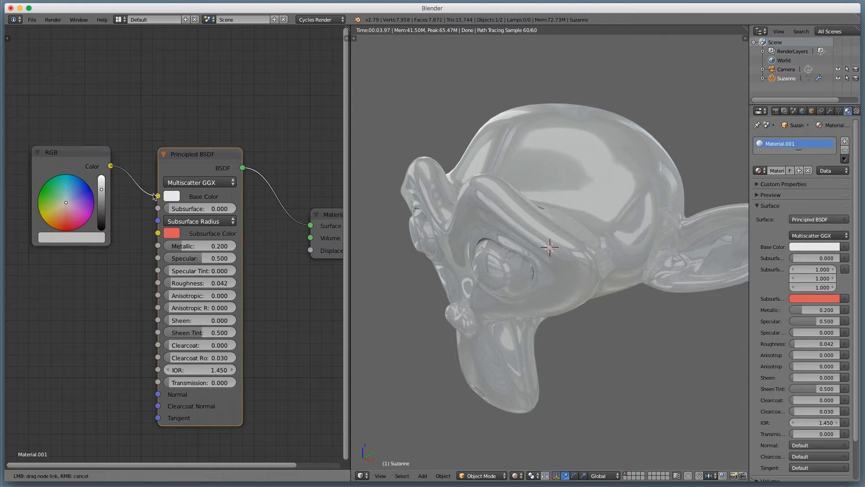
Set the RGB node's color to a golden orange and inspect the monkey head from the other side
{"action": "left_click_drag", "start_coordinate": [50, 219], "coordinate": [50, 221]}
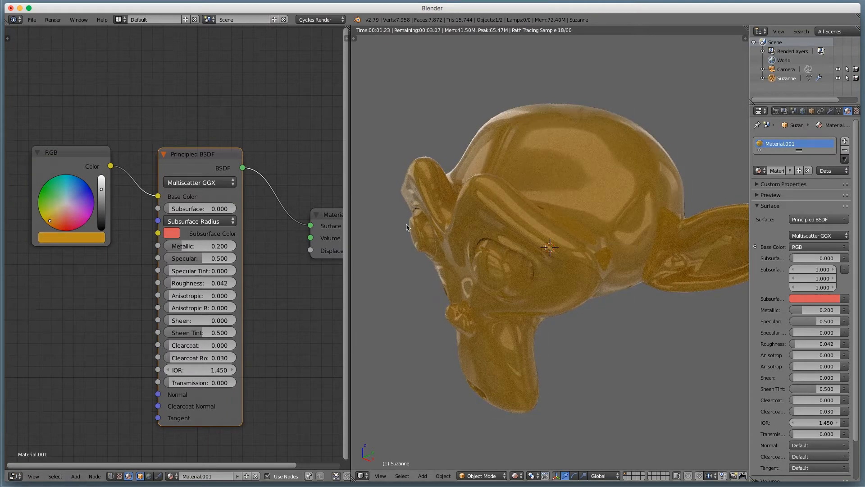
{"action": "left_click_drag", "start_coordinate": [101, 190], "coordinate": [101, 190]}
{"action": "middle_click_drag", "start_coordinate": [528, 257], "coordinate": [694, 292]}
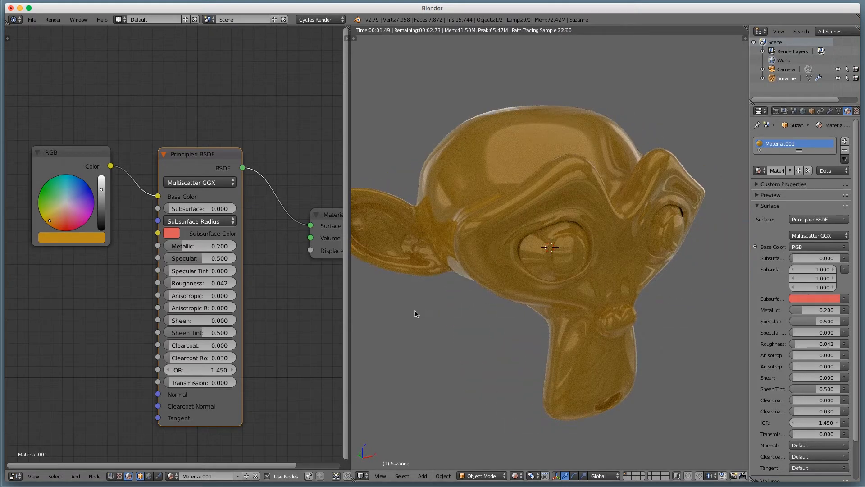
{"action": "middle_click_drag", "start_coordinate": [473, 338], "coordinate": [531, 361]}
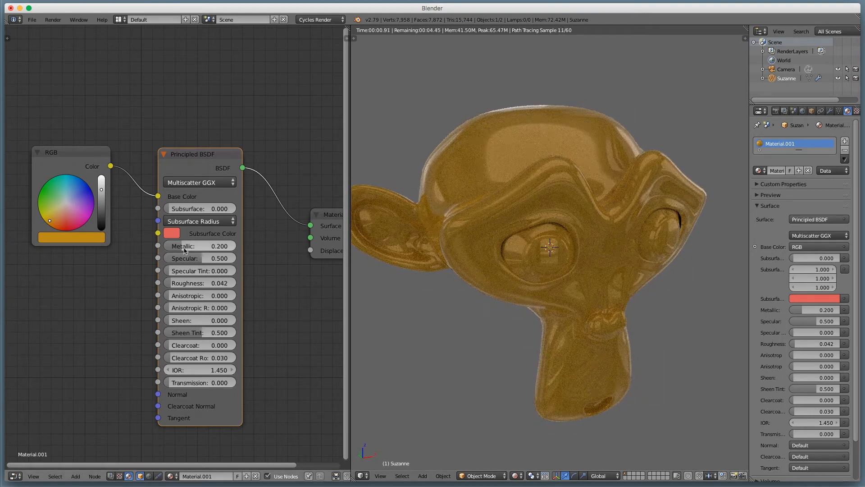
Set the Principled BSDF's Metallic to 1.000 and brighten the RGB node's golden orange slightly
{"action": "left_click_drag", "start_coordinate": [182, 247], "coordinate": [236, 247]}
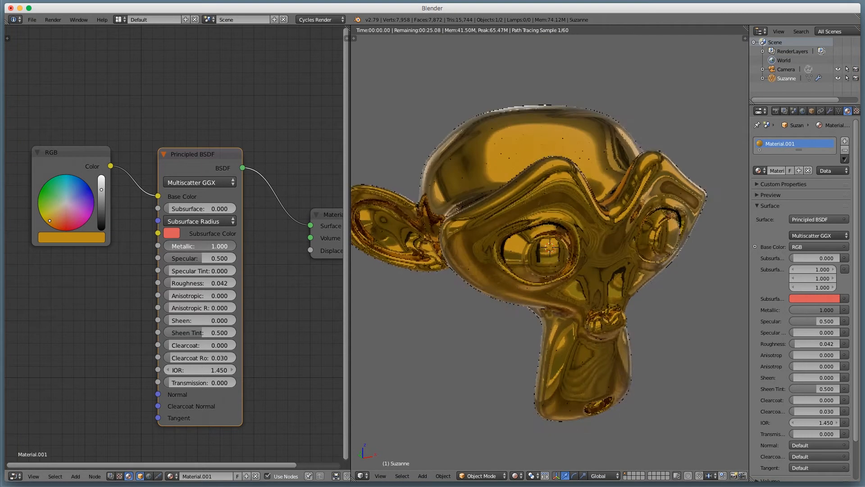
{"action": "middle_click_drag", "start_coordinate": [575, 310], "coordinate": [531, 310]}
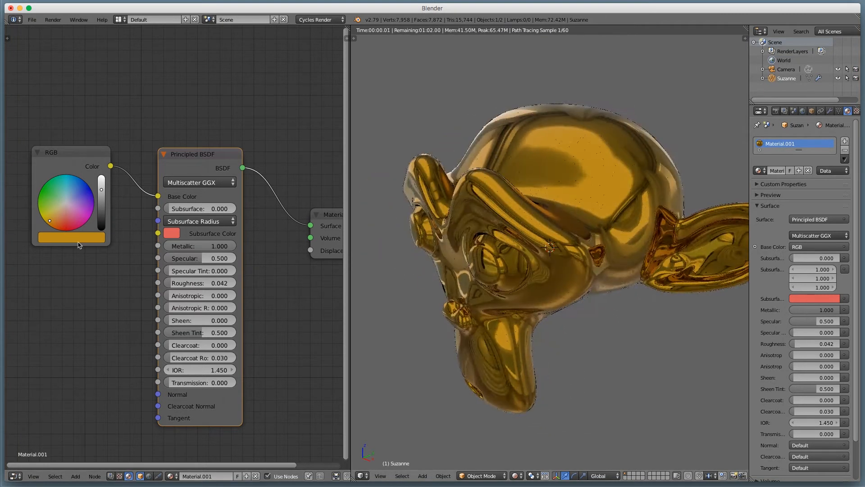
{"action": "left_click_drag", "start_coordinate": [101, 190], "coordinate": [102, 180]}
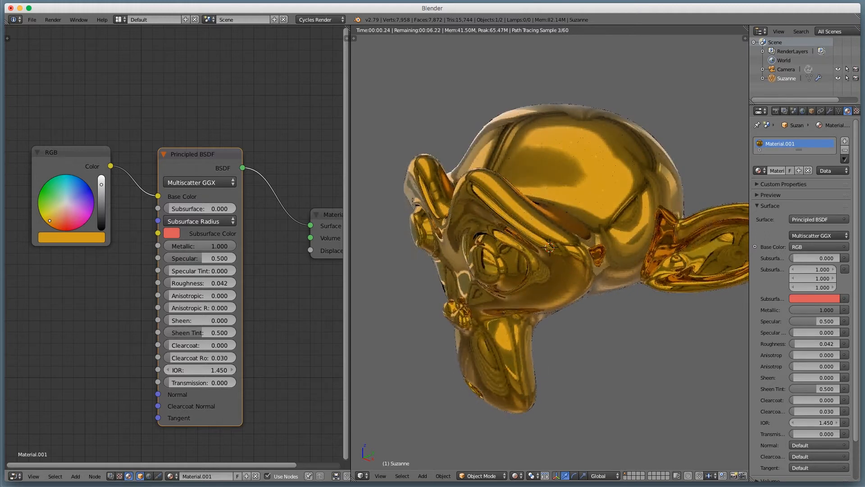
In the World node tree, set the Strength of the Background fed by the Environment Texture to 1.300
{"action": "left_click", "coordinate": [150, 476]}
{"action": "left_click", "coordinate": [217, 253]}
{"action": "left_click", "coordinate": [217, 252]}
{"action": "left_click", "coordinate": [216, 252]}
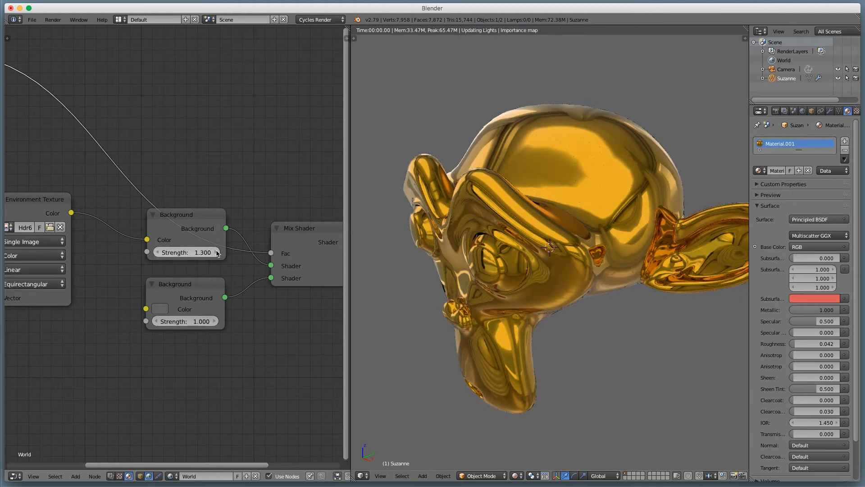
{"action": "middle_click_drag", "start_coordinate": [449, 299], "coordinate": [518, 292]}
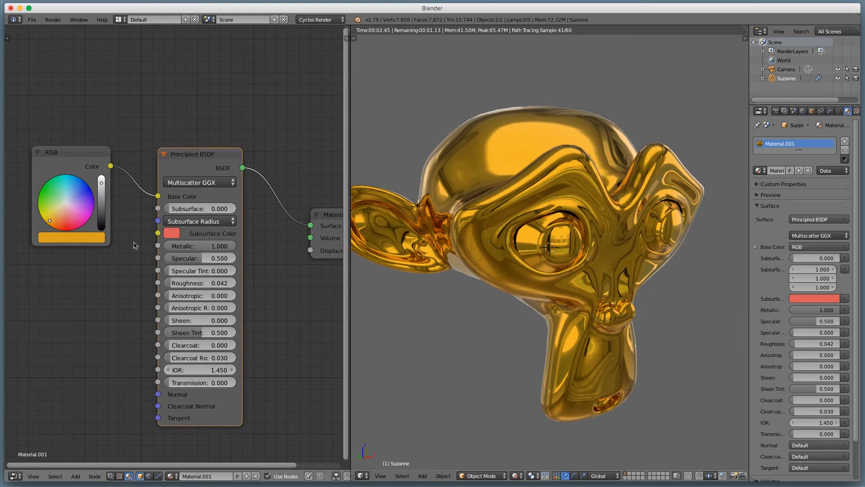
Lower the Principled BSDF's Metallic to 0.458 and inspect the reflections on the monkey head from several angles
{"action": "left_click_drag", "start_coordinate": [205, 245], "coordinate": [166, 246]}
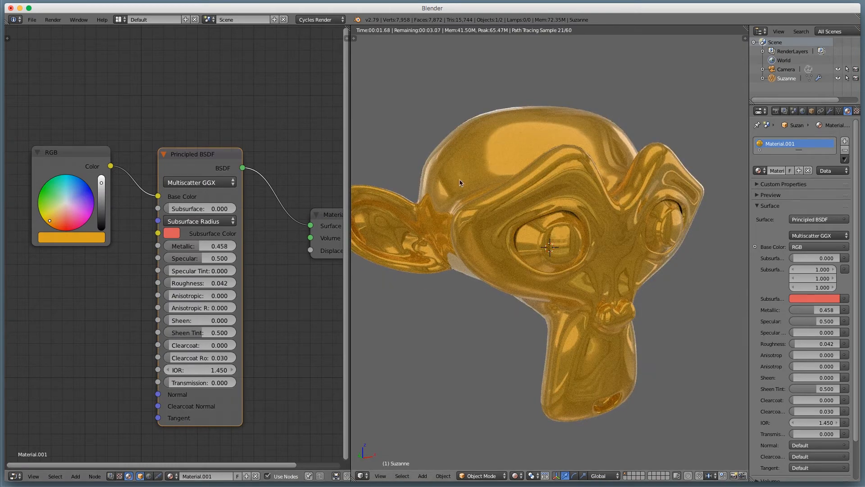
{"action": "middle_click_drag", "start_coordinate": [659, 353], "coordinate": [579, 337]}
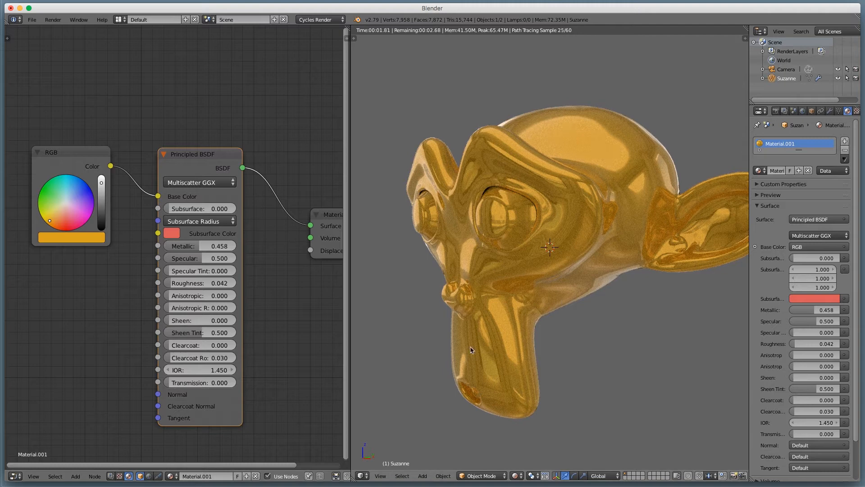
{"action": "middle_click_drag", "start_coordinate": [526, 287], "coordinate": [464, 290]}
{"action": "middle_click_drag", "start_coordinate": [445, 182], "coordinate": [557, 258]}
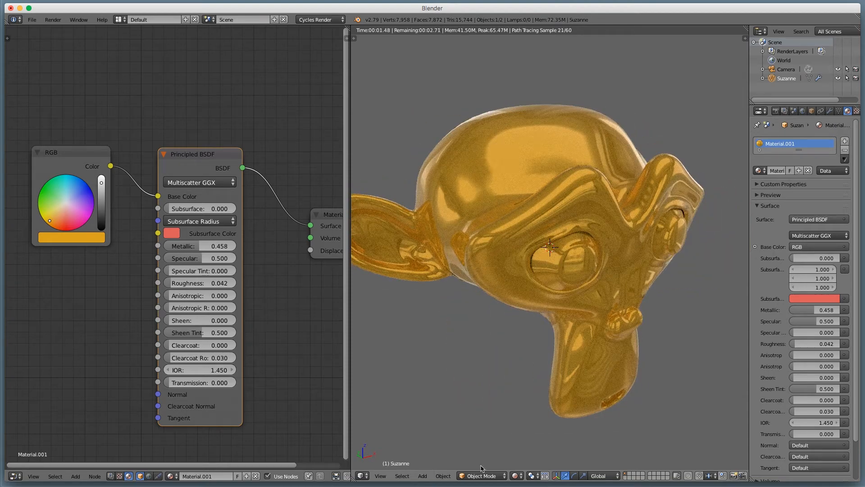
Set the Principled BSDF's Metallic to 0.000 and inspect the monkey head's surface from different angles
{"action": "left_click_drag", "start_coordinate": [198, 248], "coordinate": [169, 248]}
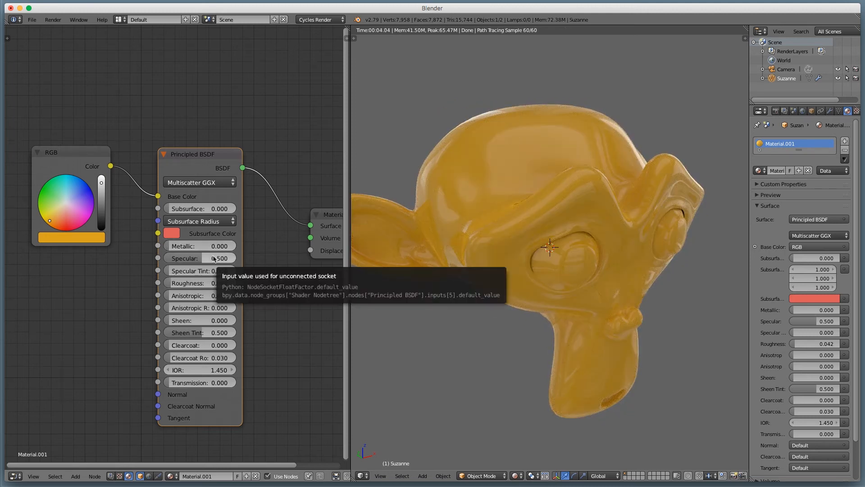
{"action": "middle_click_drag", "start_coordinate": [421, 290], "coordinate": [520, 272]}
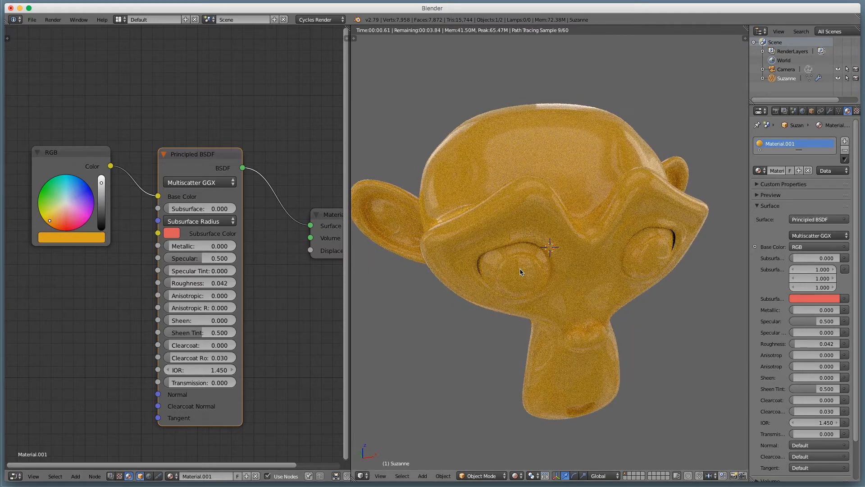
{"action": "middle_click_drag", "start_coordinate": [506, 162], "coordinate": [565, 204]}
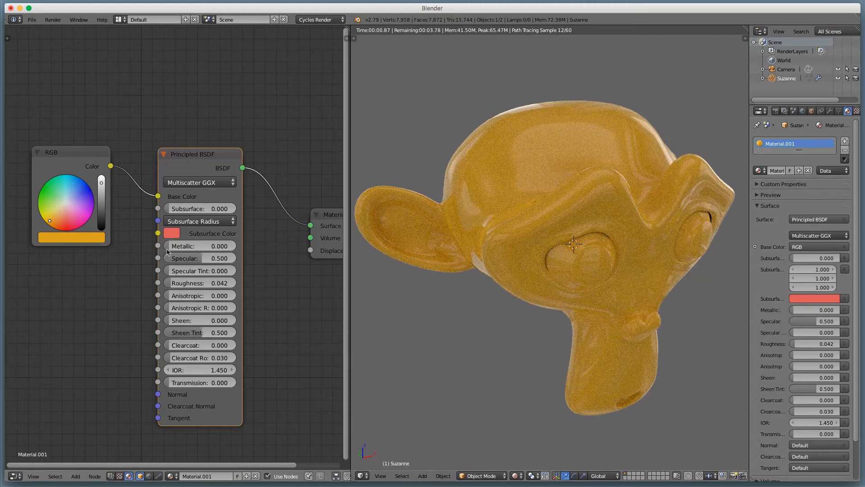
Switch to Photoshop and nudge the text layer in Chrome Look.psd down by 1 px
{"action": "left_click_drag", "start_coordinate": [175, 247], "coordinate": [232, 247]}
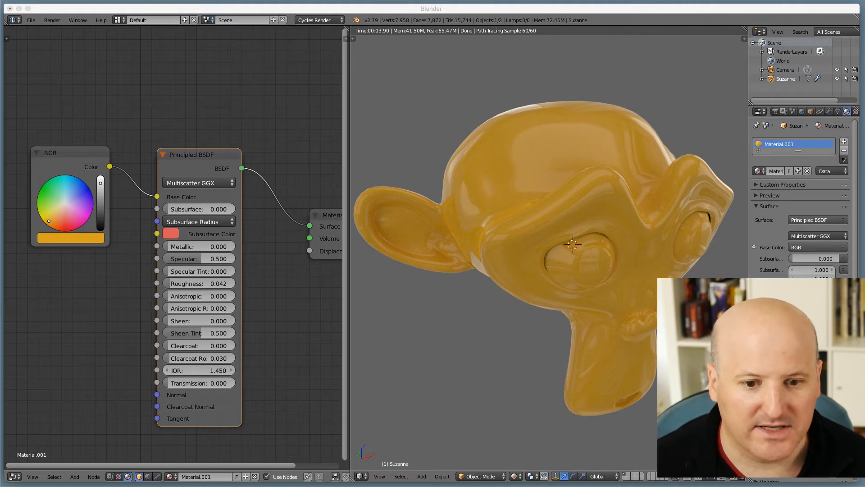
{"action": "key", "text": "super+Tab"}
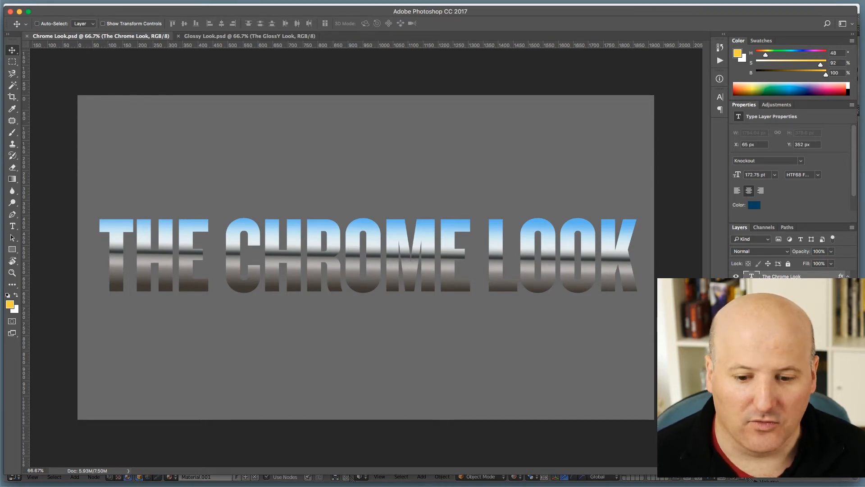
{"action": "key", "text": "Down"}
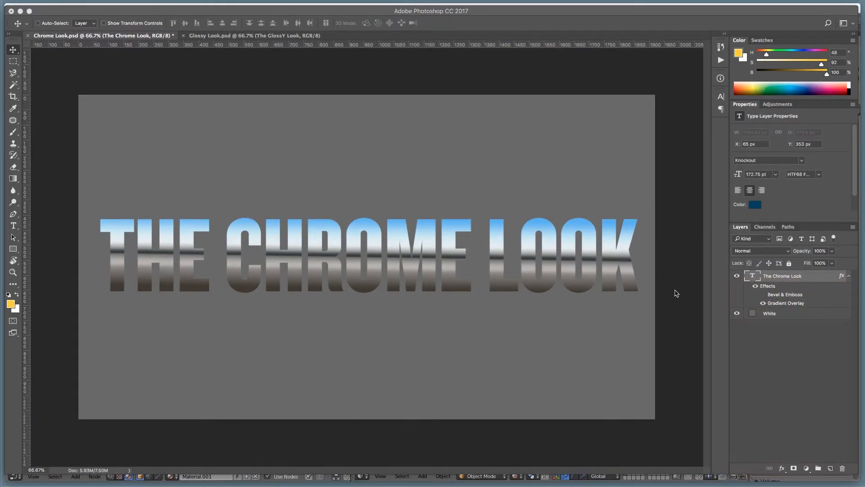
Open the text layer's Gradient Overlay in the Gradient Editor, examine its colour stops, and close both dialogs without changes
{"action": "double_click", "coordinate": [780, 305]}
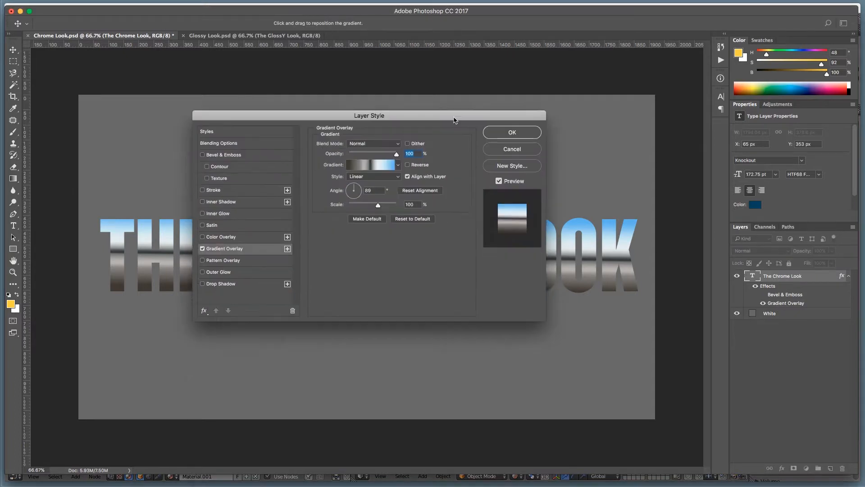
{"action": "left_click_drag", "start_coordinate": [454, 120], "coordinate": [448, 184]}
{"action": "left_click", "coordinate": [354, 234]}
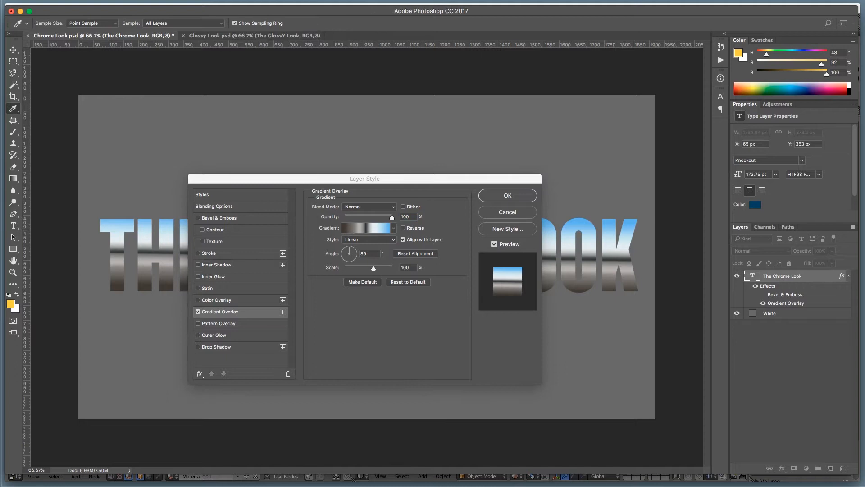
{"action": "left_click_drag", "start_coordinate": [309, 76], "coordinate": [502, 102]}
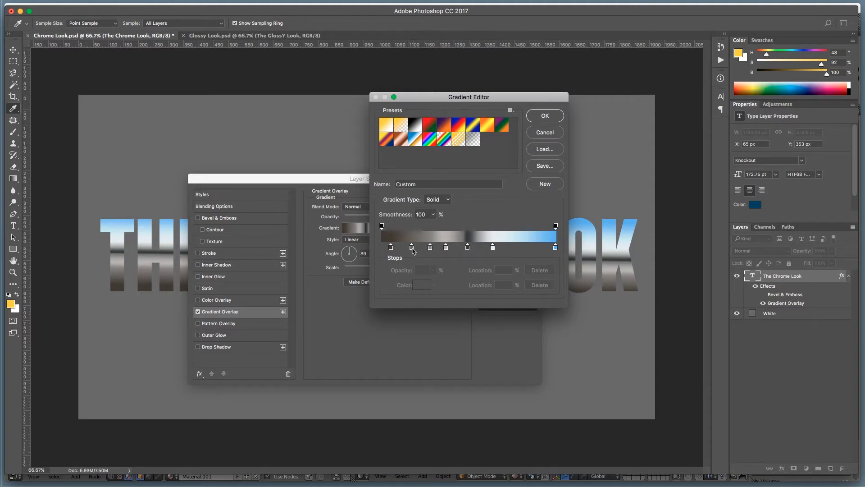
{"action": "left_click", "coordinate": [553, 137]}
{"action": "left_click", "coordinate": [519, 215]}
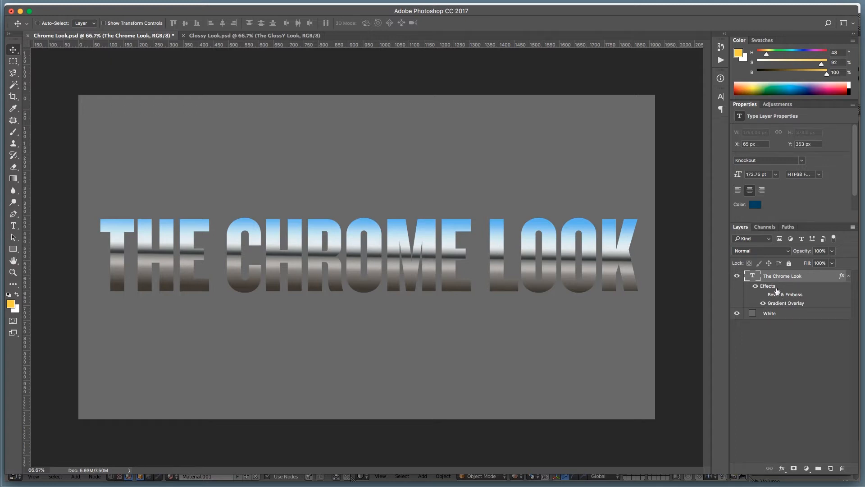
Enable the Bevel & Emboss effect on The Chrome Look text layer and apply the layer style
{"action": "double_click", "coordinate": [776, 289]}
{"action": "left_click_drag", "start_coordinate": [467, 185], "coordinate": [761, 311]}
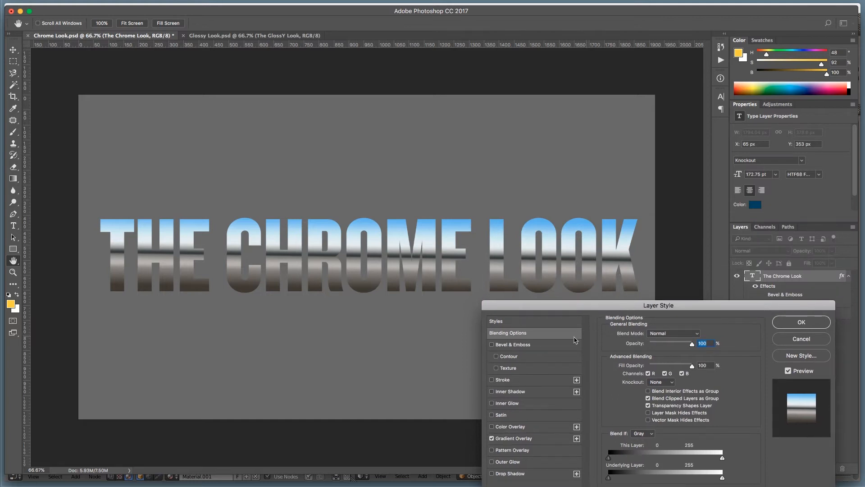
{"action": "left_click", "coordinate": [504, 346]}
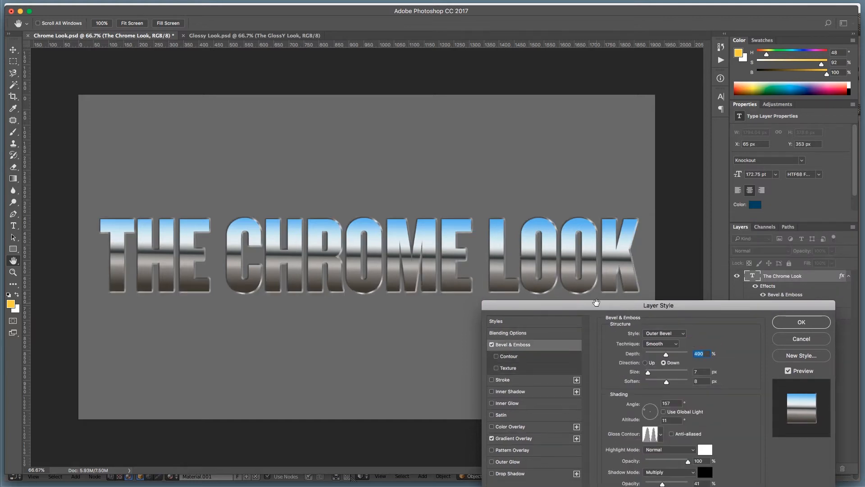
{"action": "left_click_drag", "start_coordinate": [596, 302], "coordinate": [582, 170]}
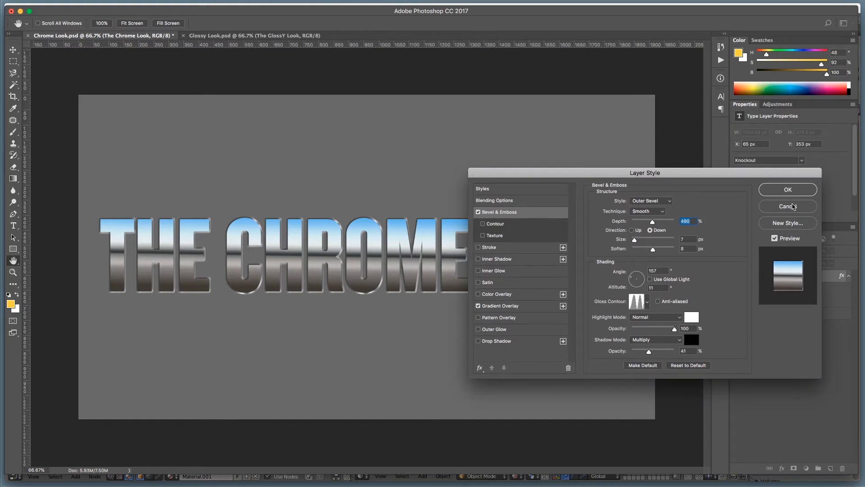
{"action": "left_click", "coordinate": [788, 190]}
Replace the M in the word Chrome with a capital M and commit the text edit
{"action": "key", "text": "t"}
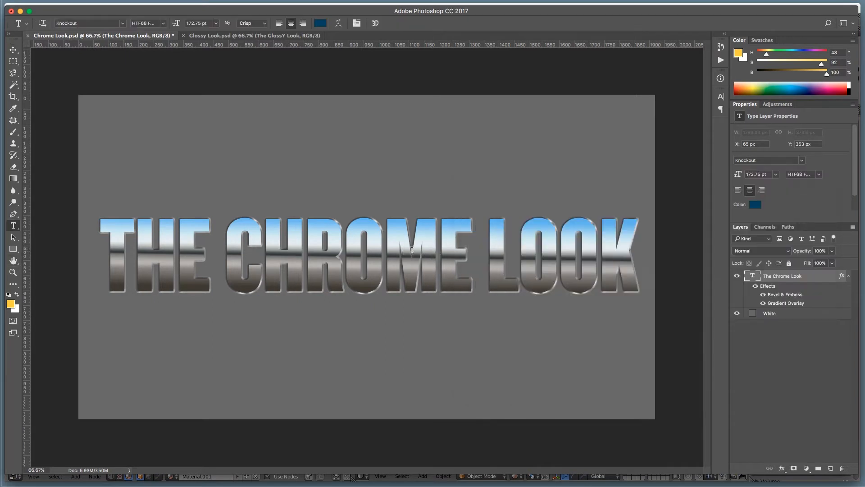
{"action": "left_click_drag", "start_coordinate": [398, 250], "coordinate": [437, 250]}
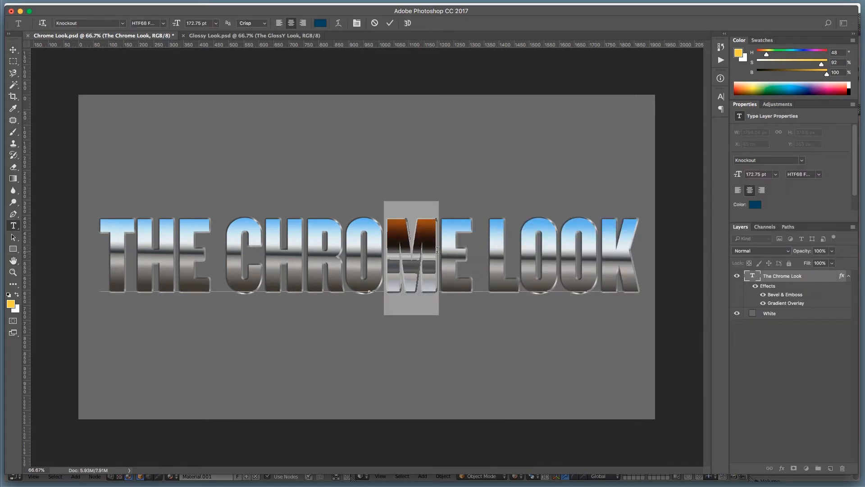
{"action": "type", "text": "J"}
{"action": "key", "text": "shift+Left"}
{"action": "type", "text": "M"}
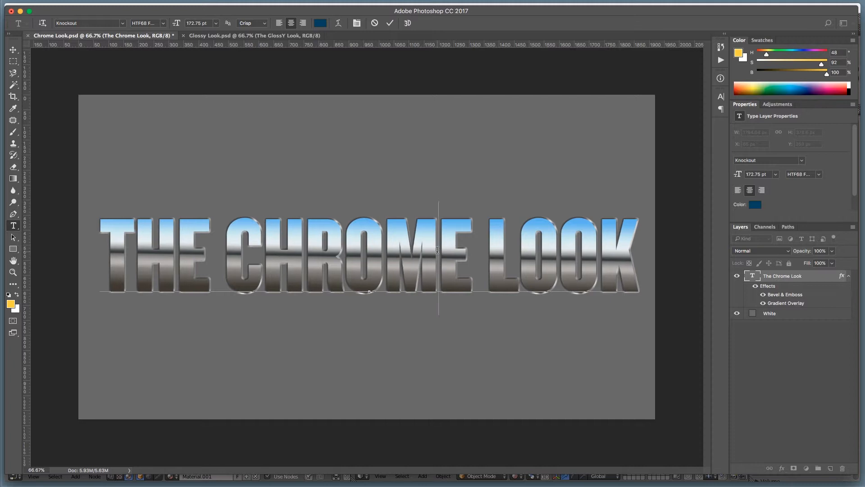
{"action": "key", "text": "super+Return"}
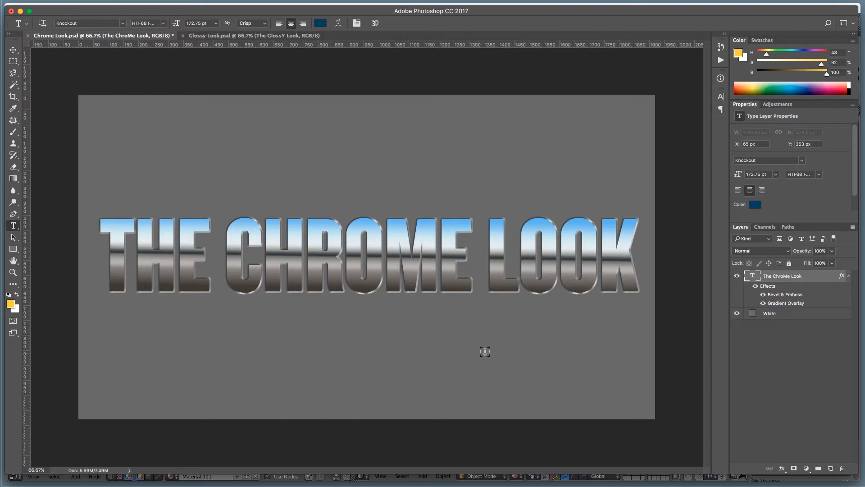
{"action": "key", "text": "v"}
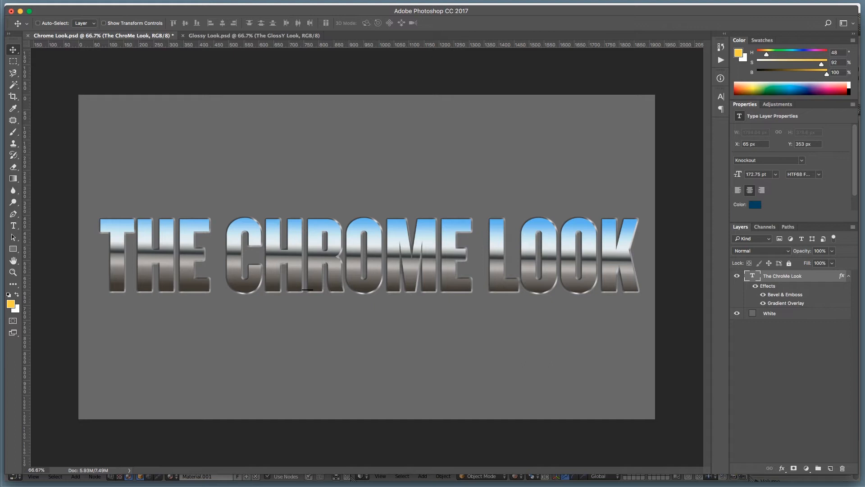
Preview the environment image Basic_2K_10.jpg, open Basic_2K_12.jpg in Photoshop to examine the panorama, and close it
{"action": "key", "text": "super+Tab"}
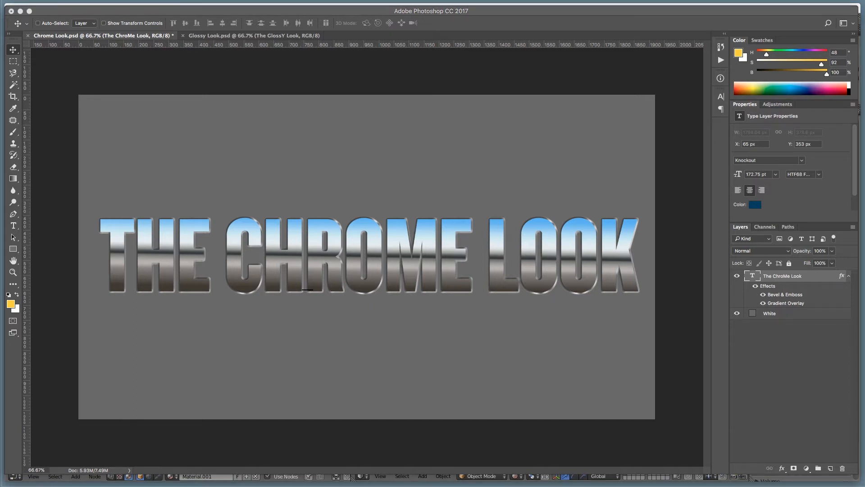
{"action": "key", "text": "space"}
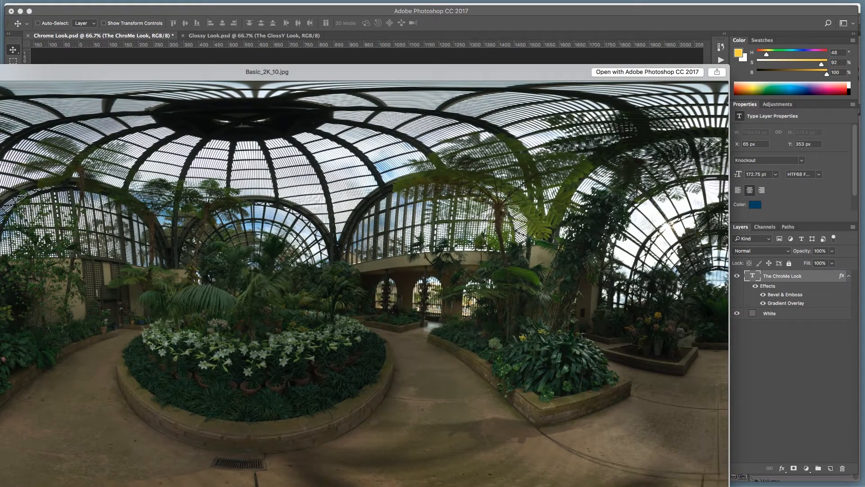
{"action": "key", "text": "Down"}
{"action": "key", "text": "space"}
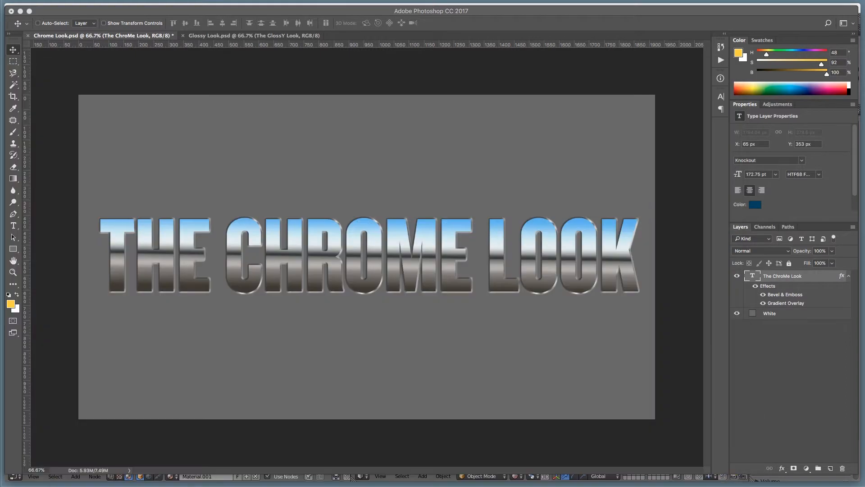
{"action": "key", "text": "super+o"}
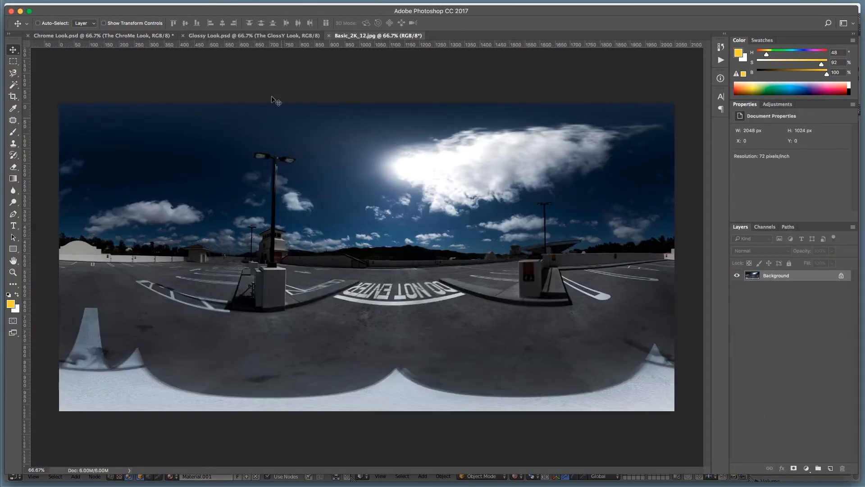
{"action": "key", "text": "super+w"}
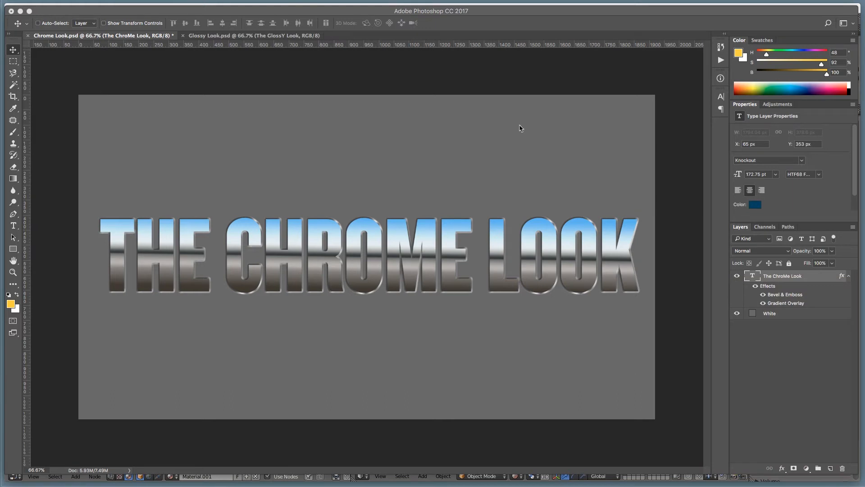
In Glossy Look.psd, hide The GlossY Look copy layer and show The GlossY Look text layer
{"action": "left_click", "coordinate": [209, 37]}
{"action": "left_click", "coordinate": [209, 36]}
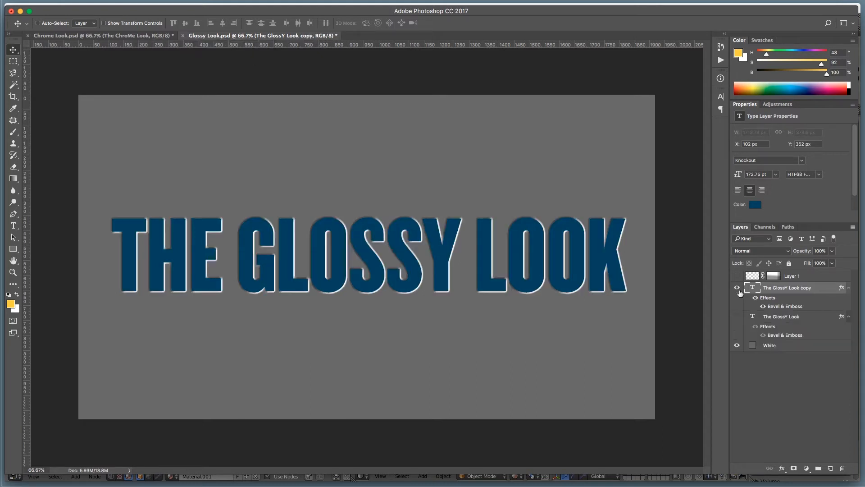
{"action": "left_click", "coordinate": [737, 288]}
{"action": "left_click", "coordinate": [737, 316]}
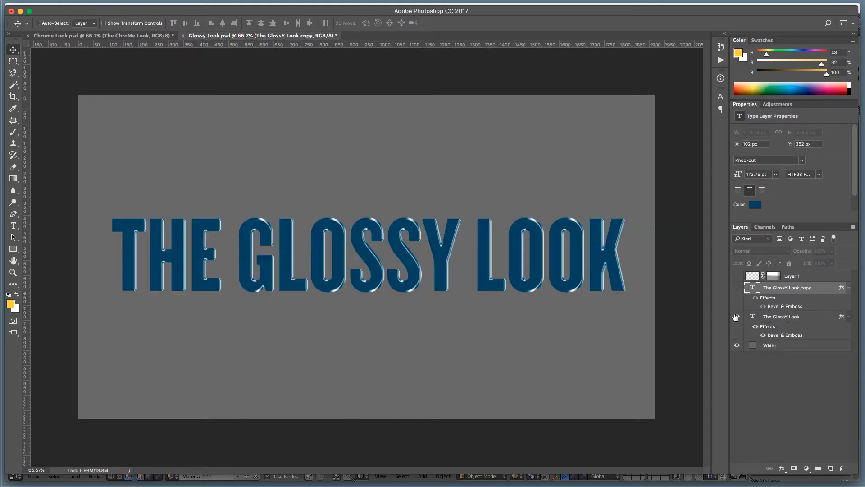
Toggle The GlossY Look layer's Bevel & Emboss off and on, set its shadow opacity to 23%, compare with Blender's monkey head, and apply
{"action": "left_click", "coordinate": [763, 335]}
{"action": "double_click", "coordinate": [774, 330]}
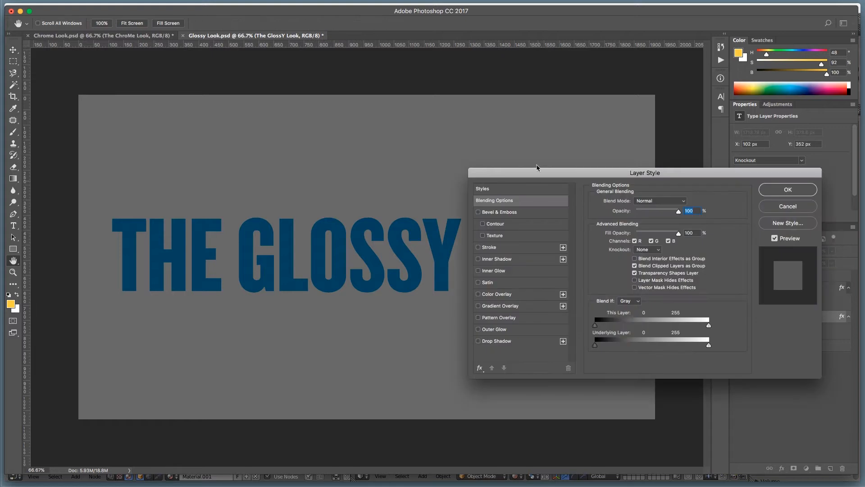
{"action": "left_click", "coordinate": [504, 211]}
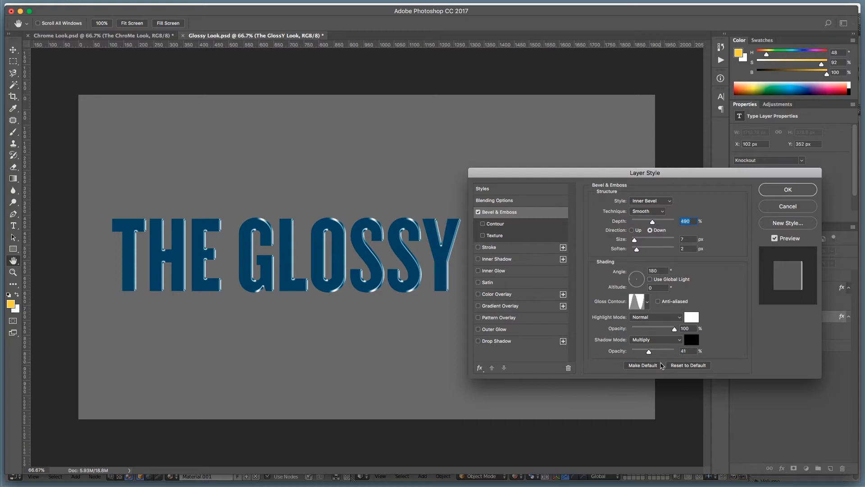
{"action": "mouse_move", "coordinate": [648, 351]}
{"action": "left_mouse_down"}
{"action": "mouse_move", "coordinate": [631, 354]}
{"action": "mouse_move", "coordinate": [642, 354]}
{"action": "left_mouse_up"}
{"action": "key", "text": "super+Tab"}
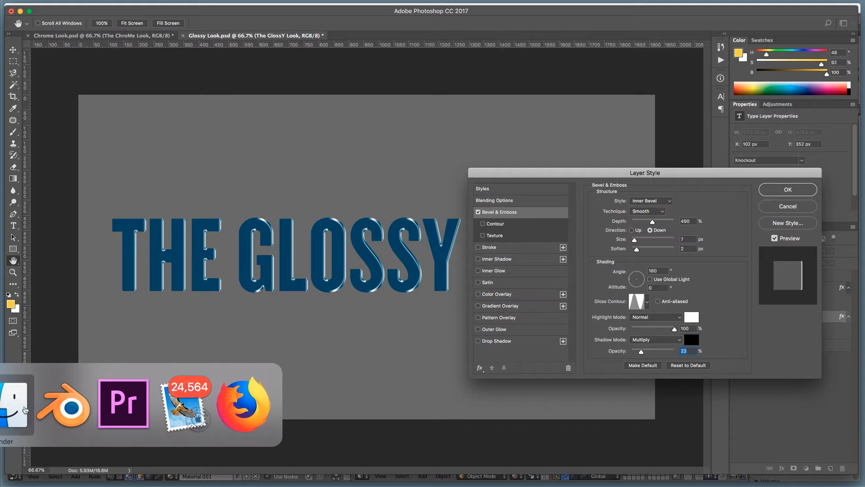
{"action": "left_click", "coordinate": [63, 405]}
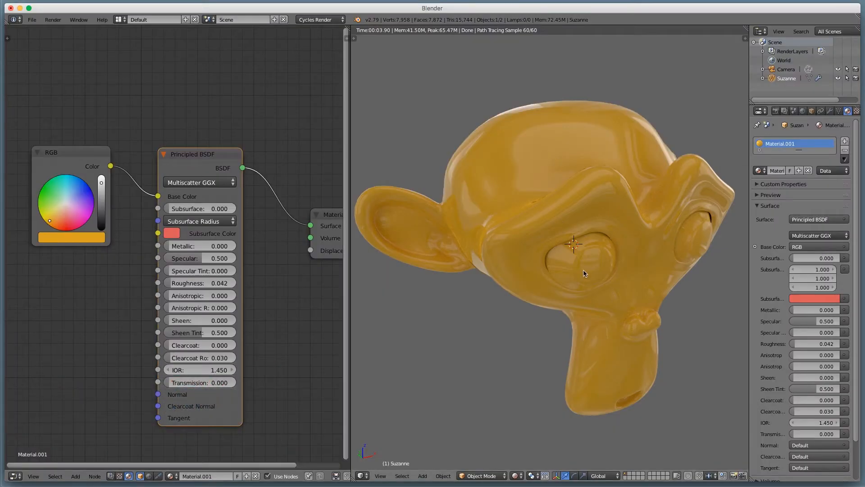
{"action": "key", "text": "super+Tab"}
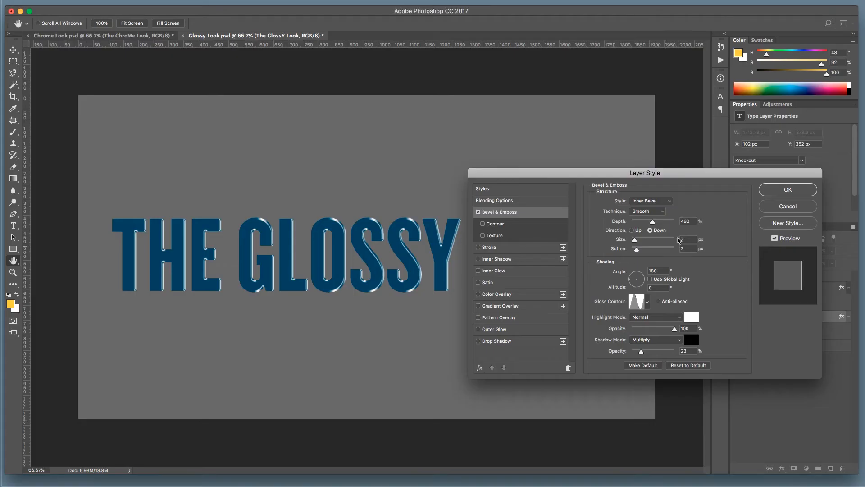
{"action": "left_click", "coordinate": [803, 189]}
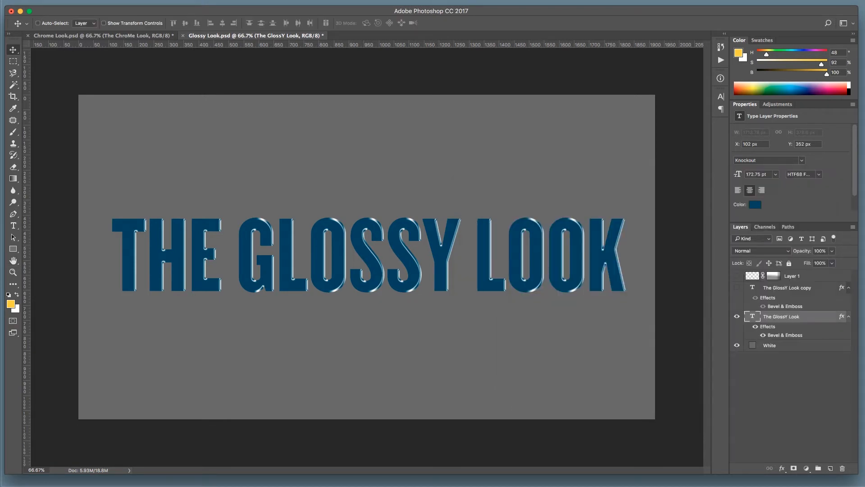
Switch to Blender, cut the Principled BSDF's link to the Material Output, and delete the Principled BSDF node
{"action": "key", "text": "super+Tab"}
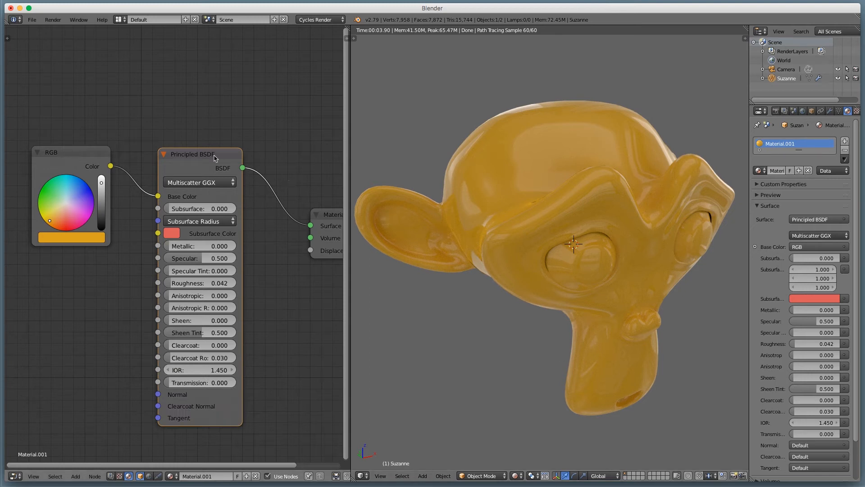
{"action": "mouse_move", "coordinate": [509, 293]}
{"action": "middle_mouse_down"}
{"action": "mouse_move", "coordinate": [528, 292]}
{"action": "mouse_move", "coordinate": [515, 289]}
{"action": "middle_mouse_up"}
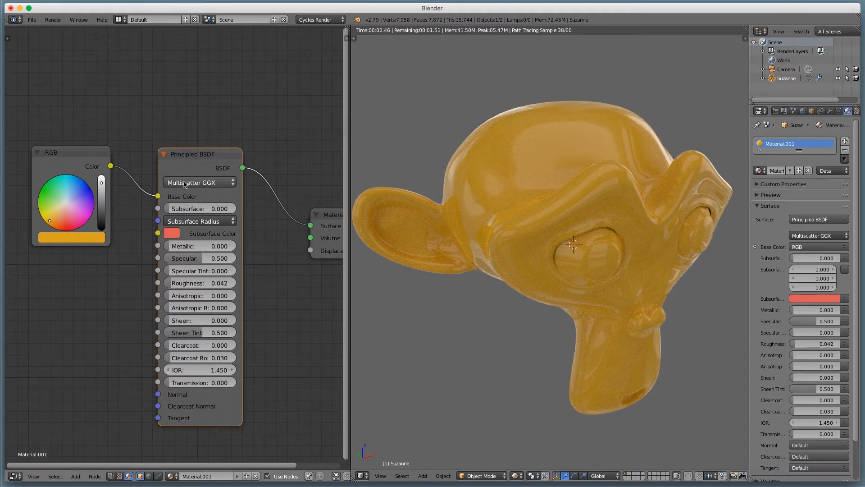
{"action": "right_click_drag", "start_coordinate": [271, 176], "coordinate": [273, 211], "text": "ctrl"}
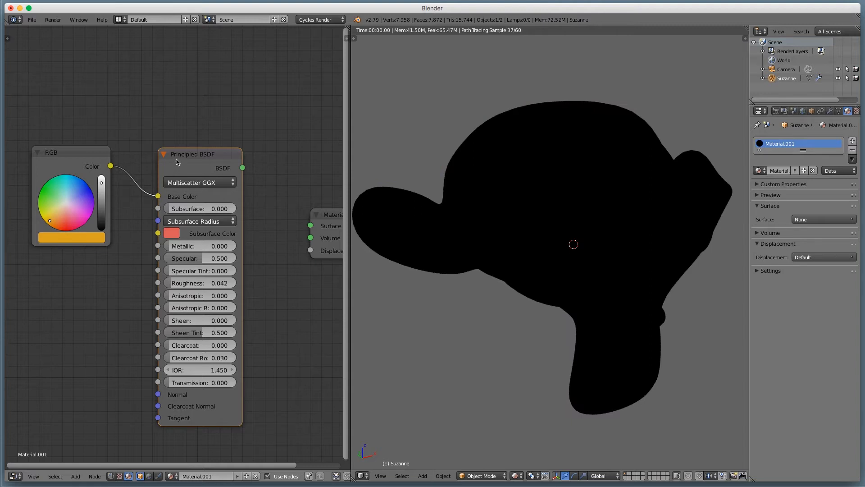
{"action": "key", "text": "x"}
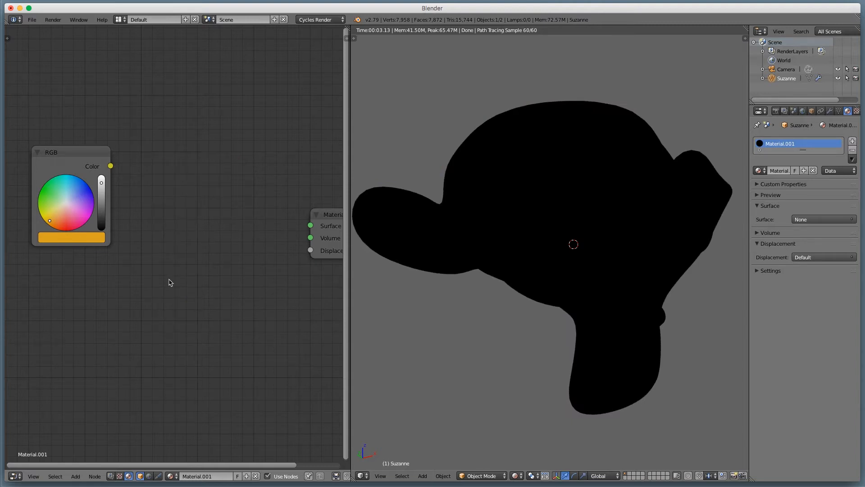
Add a Diffuse BSDF, feed its Color from the RGB node, and connect its BSDF output to the Material Output's Surface
{"action": "key", "text": "shift+a"}
{"action": "mouse_move", "coordinate": [170, 299]}
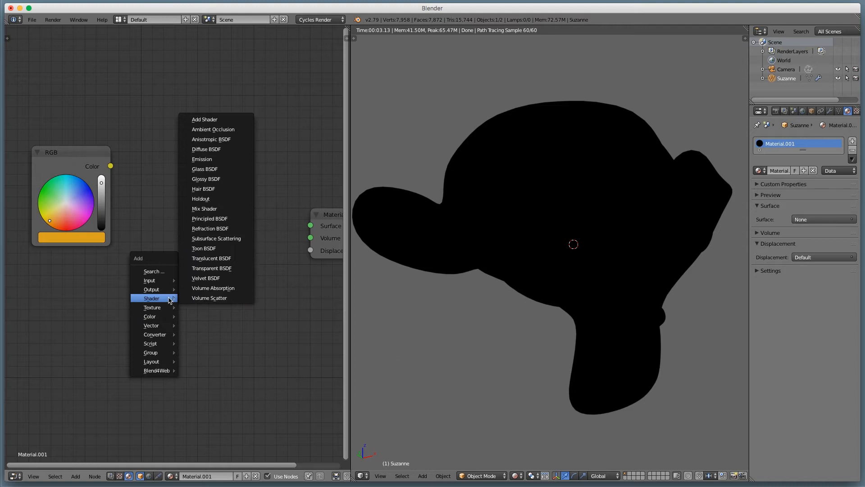
{"action": "left_click", "coordinate": [228, 150]}
{"action": "left_click", "coordinate": [161, 185]}
{"action": "left_click_drag", "start_coordinate": [110, 166], "coordinate": [161, 215]}
{"action": "left_click_drag", "start_coordinate": [228, 204], "coordinate": [311, 226]}
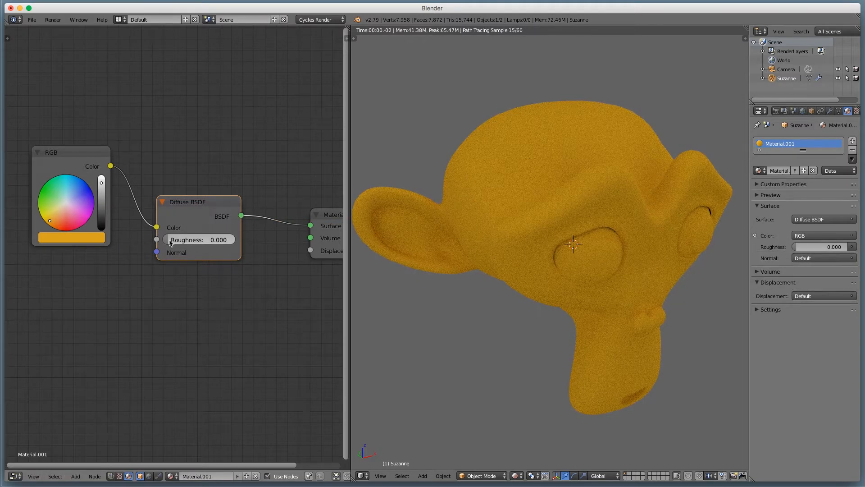
Move the RGB and Diffuse BSDF nodes away from the Material Output to leave more room before it
{"action": "scroll", "coordinate": [162, 259], "scroll_direction": "down", "scroll_amount": 2}
{"action": "left_click_drag", "start_coordinate": [91, 181], "coordinate": [52, 187]}
{"action": "left_click_drag", "start_coordinate": [182, 215], "coordinate": [156, 228]}
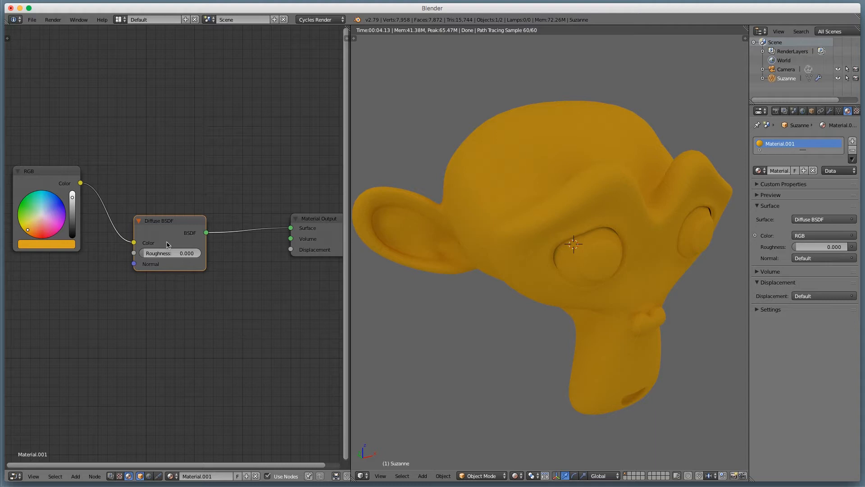
Add a Glossy BSDF node and place it below the Diffuse BSDF
{"action": "key", "text": "shift+a"}
{"action": "mouse_move", "coordinate": [166, 388]}
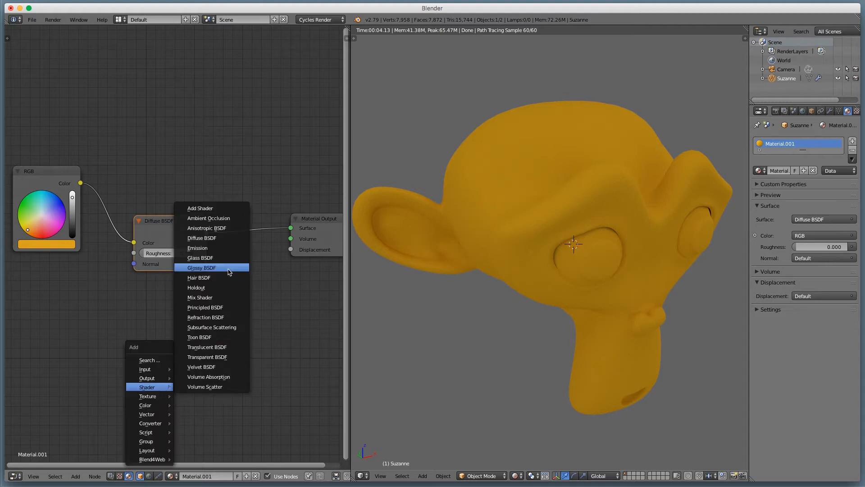
{"action": "left_click", "coordinate": [202, 268]}
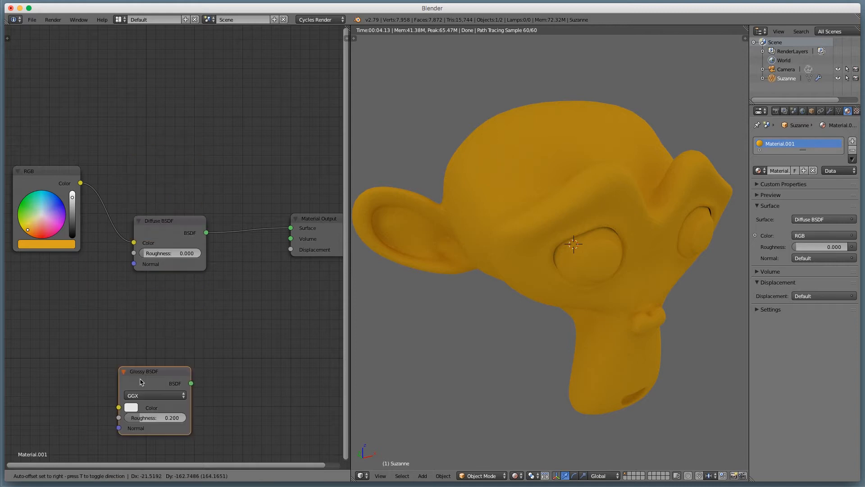
{"action": "left_click", "coordinate": [158, 332]}
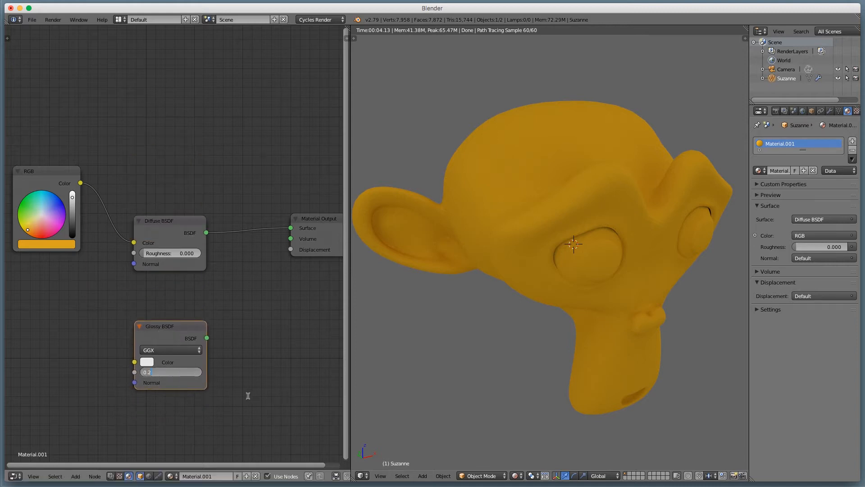
Set the Glossy BSDF's roughness to 0.01 and bring the rendered monkey head back alongside the node editor
{"action": "key", "text": "shift+space"}
{"action": "key", "text": "Home"}
{"action": "middle_click_drag", "start_coordinate": [552, 389], "coordinate": [540, 340]}
{"action": "left_click", "coordinate": [444, 367]}
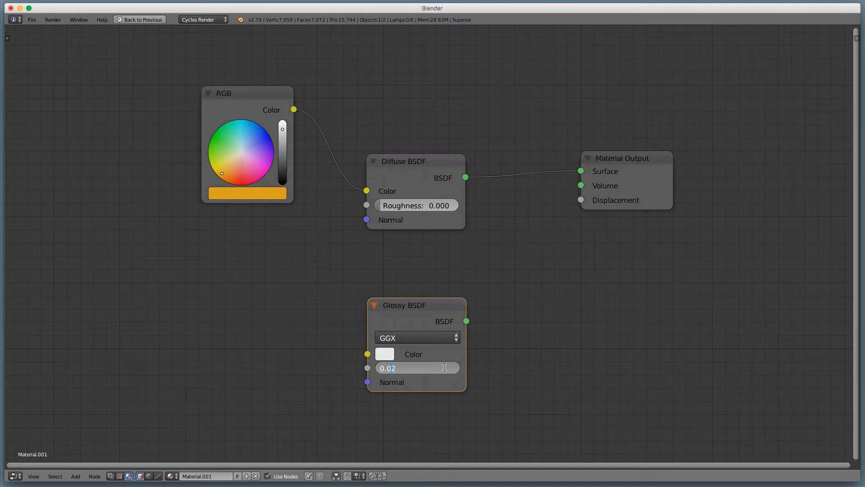
{"action": "type", "text": "0.02"}
{"action": "key", "text": "BackSpace"}
{"action": "type", "text": "1"}
{"action": "key", "text": "Return"}
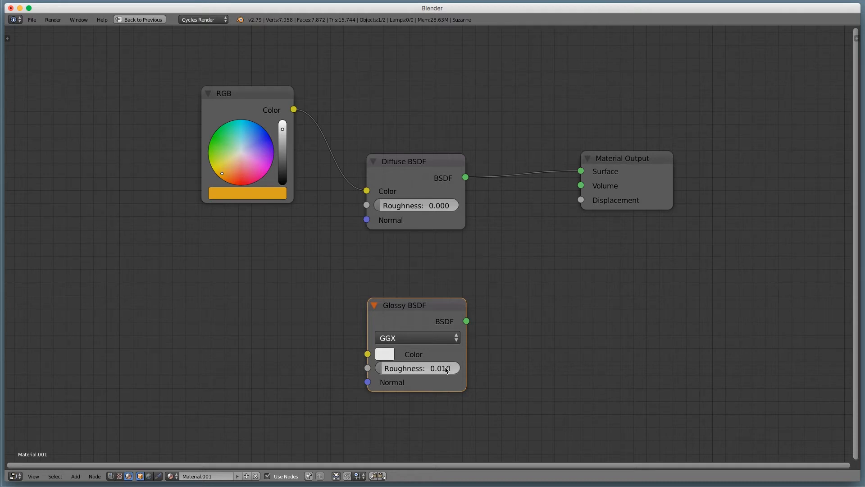
{"action": "key", "text": "ctrl+Up"}
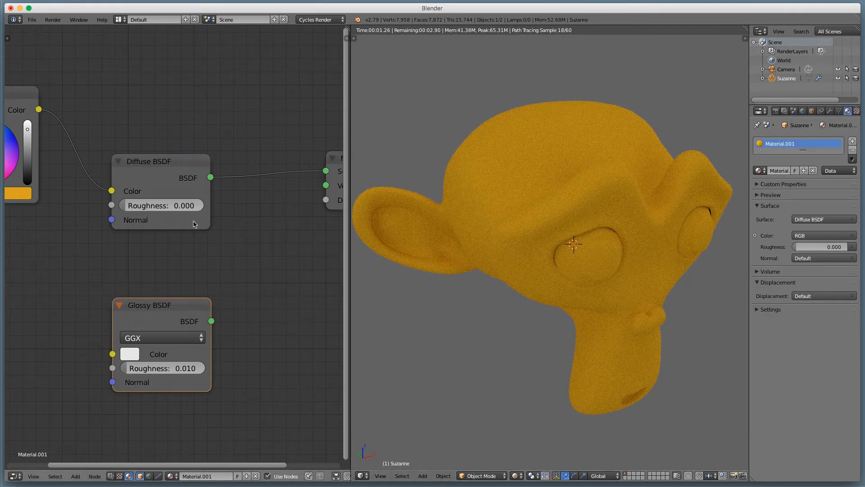
Insert a Mix Shader between the Diffuse BSDF and the Material Output, and feed the Glossy BSDF into its second Shader input
{"action": "key", "text": "Home"}
{"action": "left_click_drag", "start_coordinate": [306, 188], "coordinate": [316, 188]}
{"action": "key", "text": "shift+a"}
{"action": "mouse_move", "coordinate": [281, 275]}
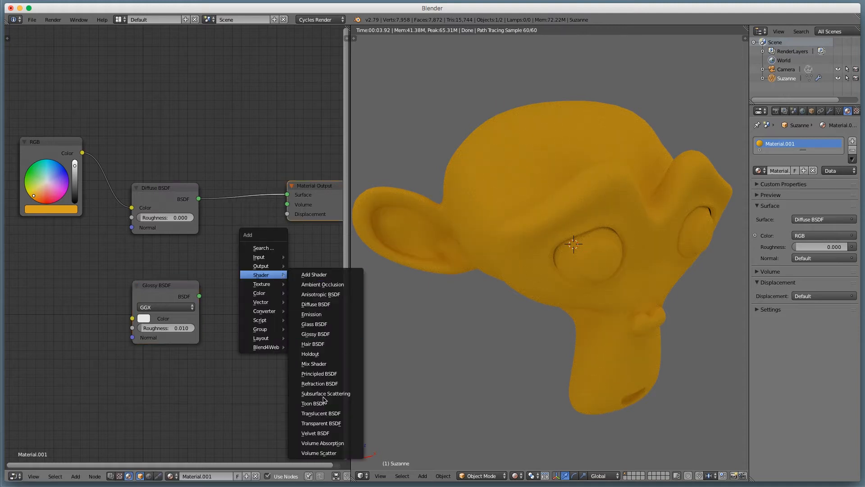
{"action": "left_click", "coordinate": [314, 364]}
{"action": "left_click", "coordinate": [266, 207]}
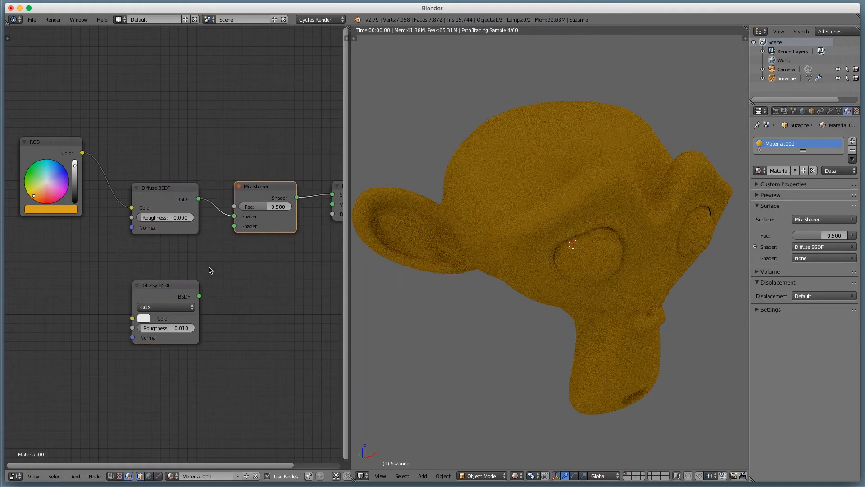
{"action": "left_click_drag", "start_coordinate": [199, 296], "coordinate": [234, 228]}
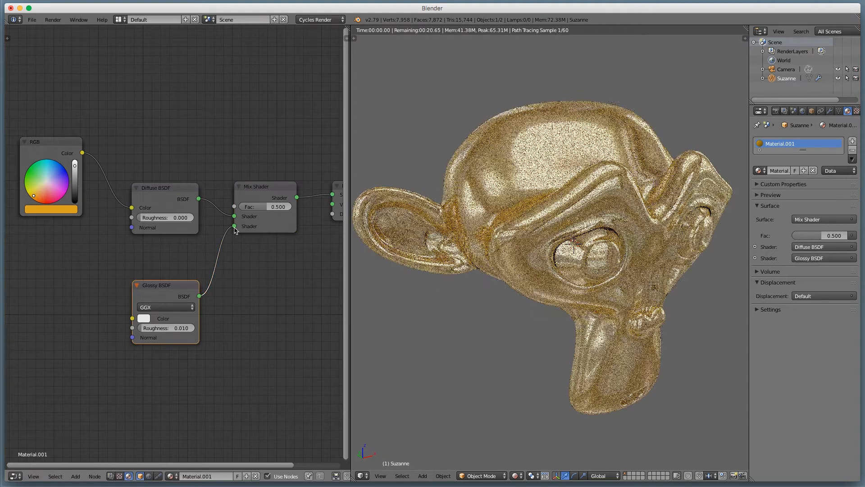
Try the Mix Shader's Fac at 1.000, lower it to 0.064, and check the monkey head from a more frontal angle
{"action": "left_click_drag", "start_coordinate": [265, 206], "coordinate": [293, 207]}
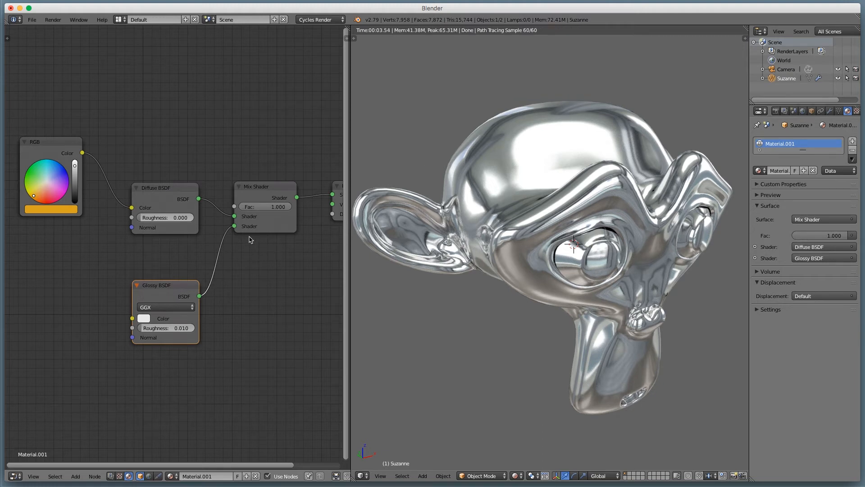
{"action": "left_click_drag", "start_coordinate": [280, 207], "coordinate": [230, 207]}
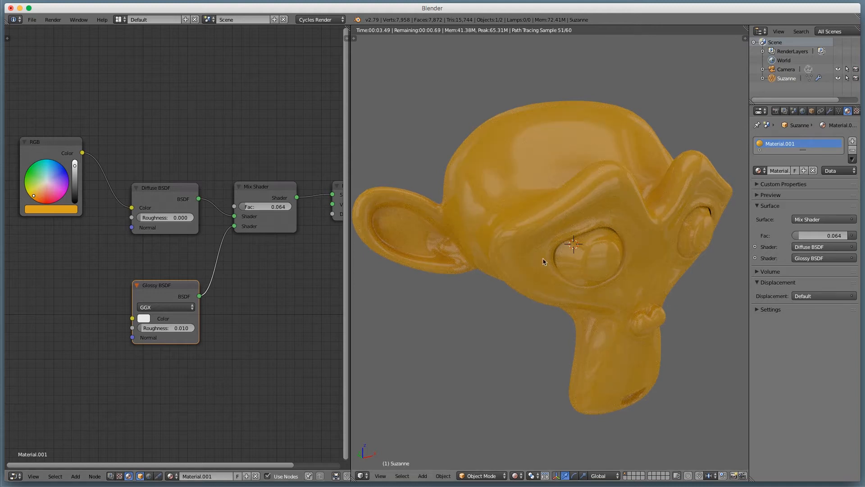
{"action": "middle_click_drag", "start_coordinate": [223, 206], "coordinate": [198, 250]}
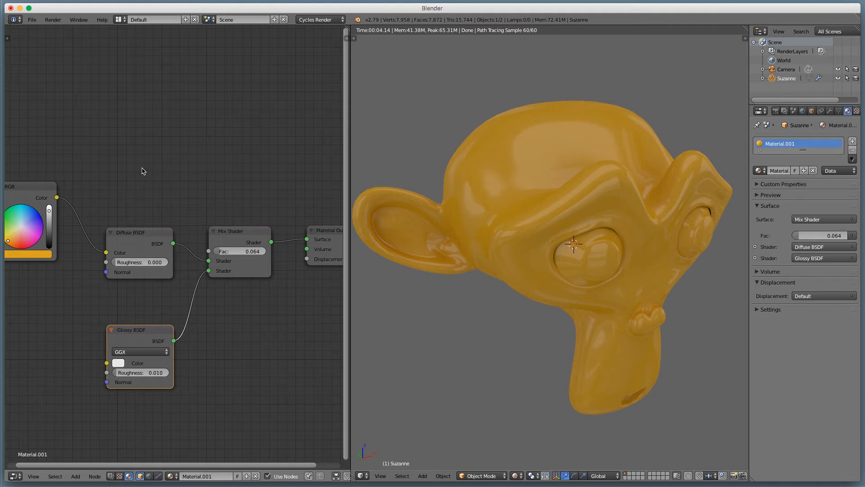
{"action": "key", "text": "KP_1"}
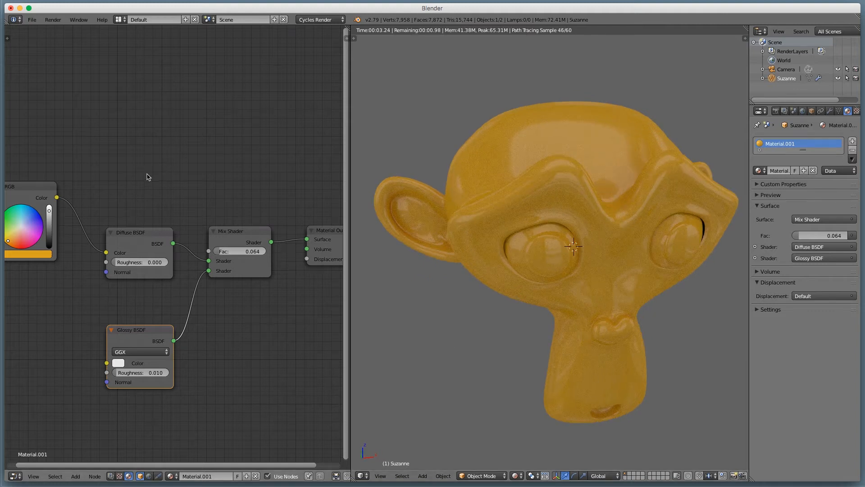
Add a Layer Weight node and place it above the Diffuse BSDF
{"action": "key", "text": "shift+a"}
{"action": "mouse_move", "coordinate": [113, 144]}
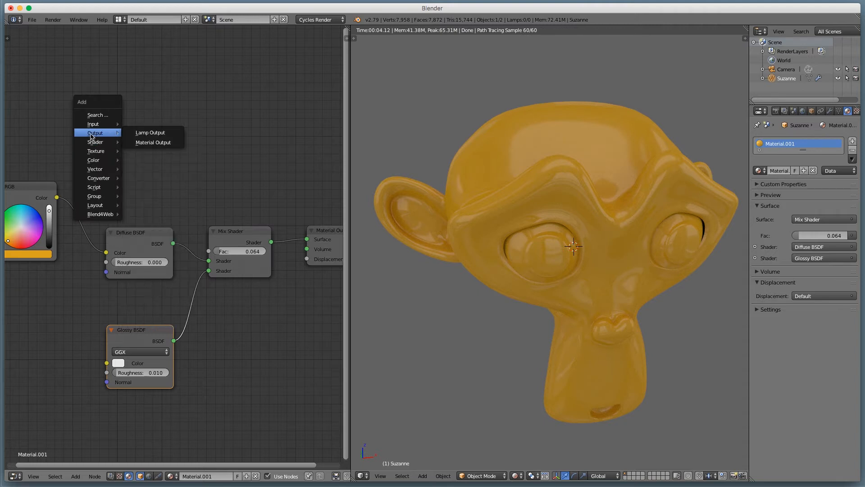
{"action": "mouse_move", "coordinate": [97, 124]}
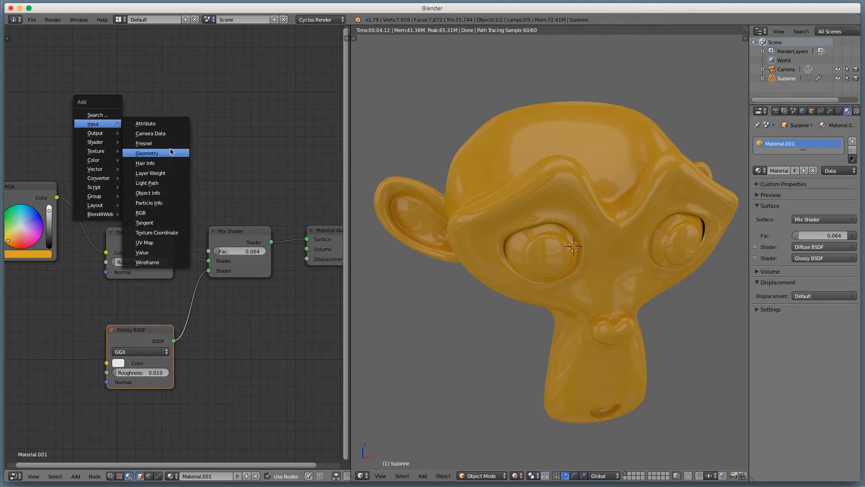
{"action": "left_click", "coordinate": [167, 173]}
{"action": "left_click", "coordinate": [168, 178]}
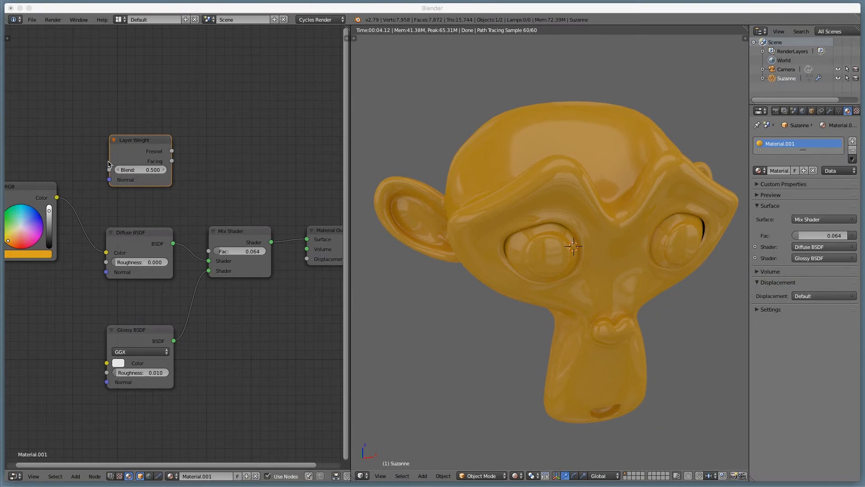
{"action": "left_click", "coordinate": [141, 148]}
{"action": "left_click_drag", "start_coordinate": [134, 145], "coordinate": [121, 147]}
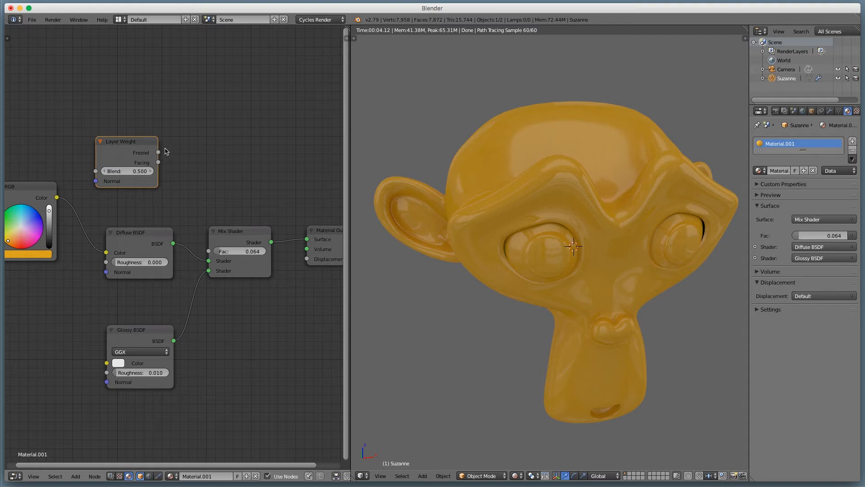
Connect the Layer Weight's Fresnel output to the Mix Shader's Fac input and return to the rendered view
{"action": "key", "text": "ctrl+space"}
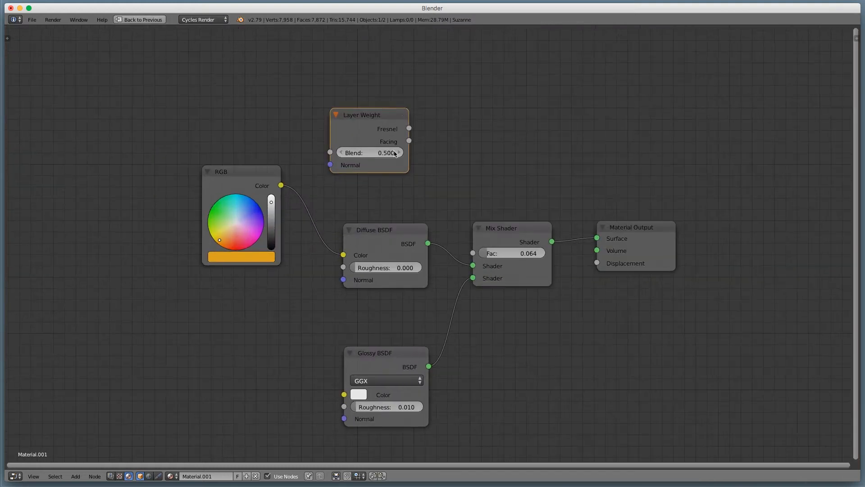
{"action": "left_click_drag", "start_coordinate": [409, 128], "coordinate": [470, 258]}
{"action": "key", "text": "ctrl+space"}
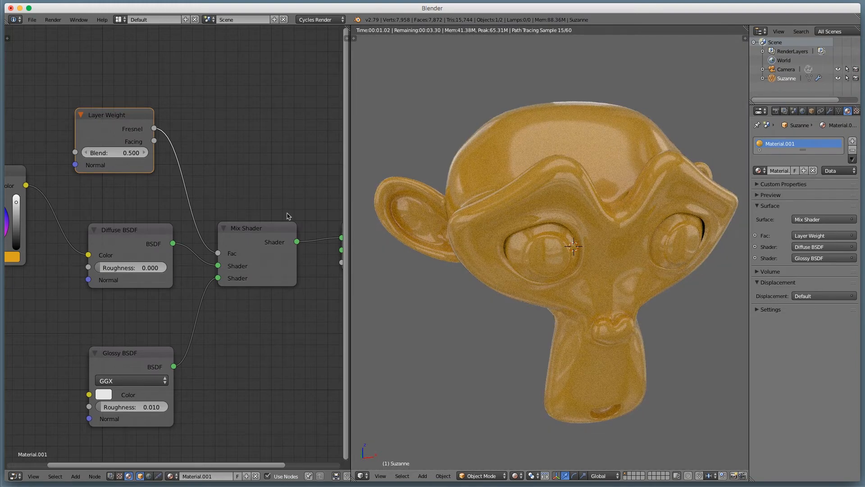
Compare Layer Weight Blend values of 0.400 and 0.200 on the monkey head, and settle on 0.300
{"action": "left_click", "coordinate": [83, 153]}
{"action": "left_click", "coordinate": [85, 154]}
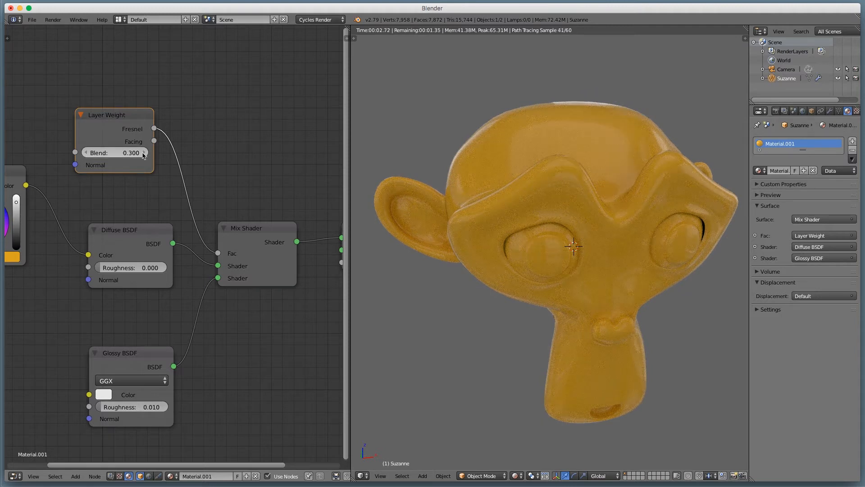
{"action": "left_click", "coordinate": [145, 153]}
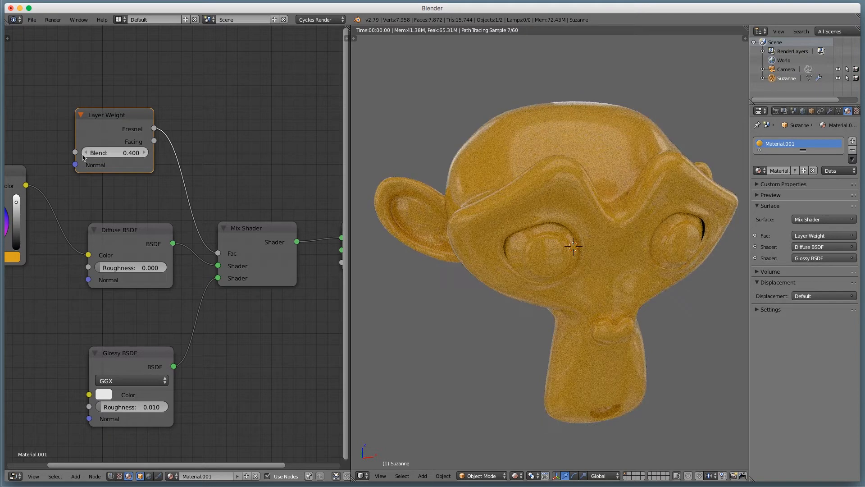
{"action": "left_click", "coordinate": [86, 154]}
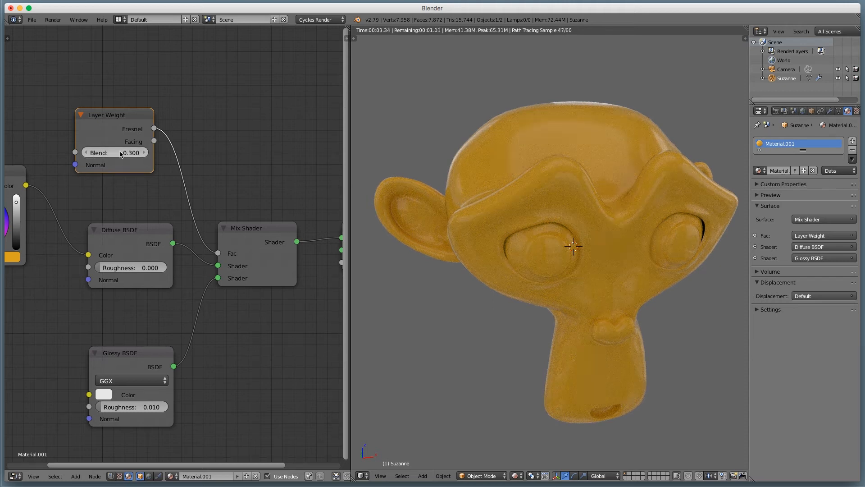
{"action": "key", "text": "ctrl+Up"}
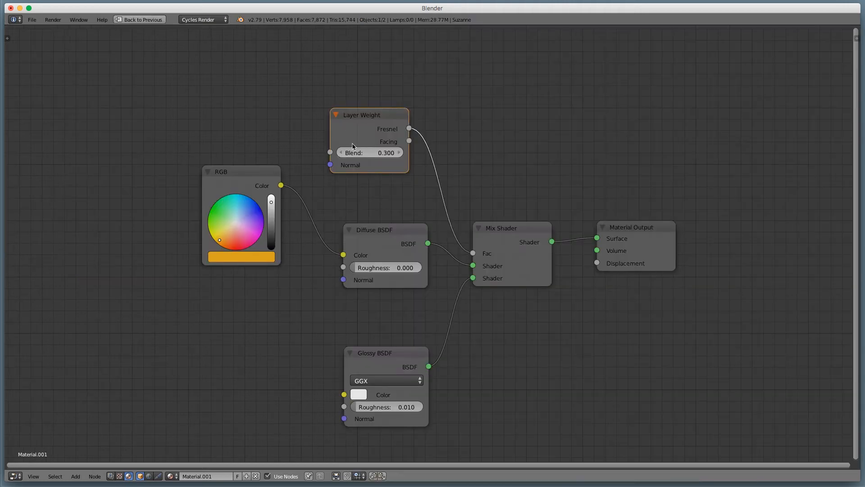
{"action": "key", "text": "ctrl+Up"}
{"action": "left_click", "coordinate": [146, 155]}
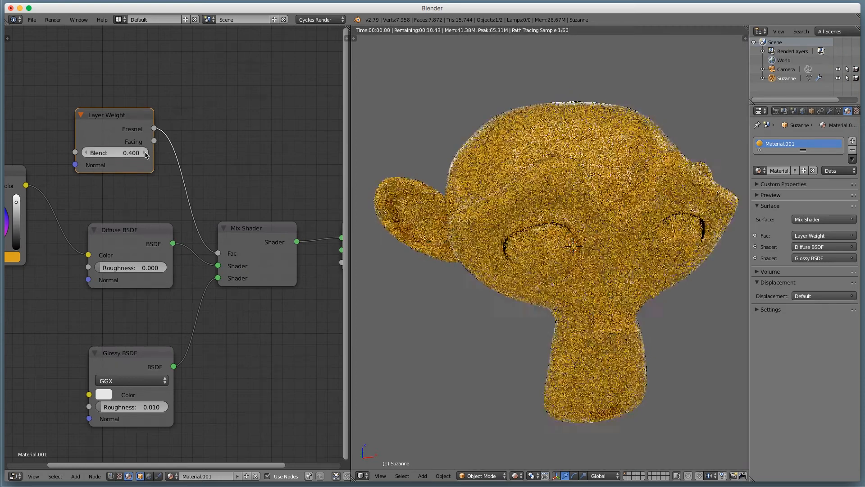
{"action": "left_click", "coordinate": [89, 155]}
{"action": "left_click", "coordinate": [89, 156]}
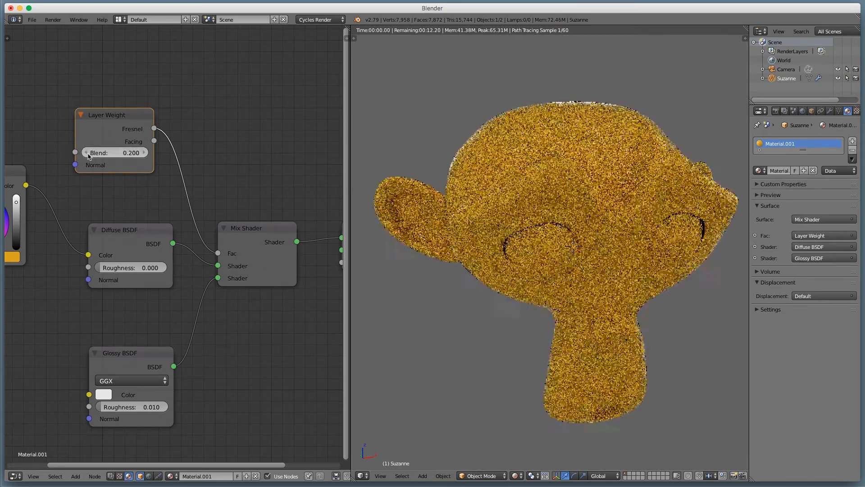
{"action": "left_click", "coordinate": [149, 152]}
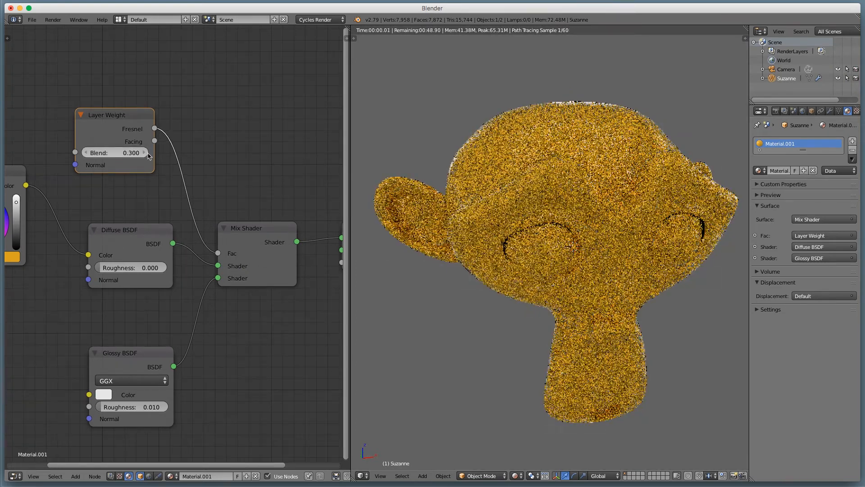
Tidy the node tree by moving the Glossy BSDF up close beneath the Diffuse BSDF and shifting the Diffuse BSDF slightly
{"action": "scroll", "coordinate": [246, 284], "scroll_direction": "down", "scroll_amount": 3}
{"action": "scroll", "coordinate": [246, 285], "scroll_direction": "up", "scroll_amount": 1}
{"action": "scroll", "coordinate": [245, 285], "scroll_direction": "down", "scroll_amount": 2}
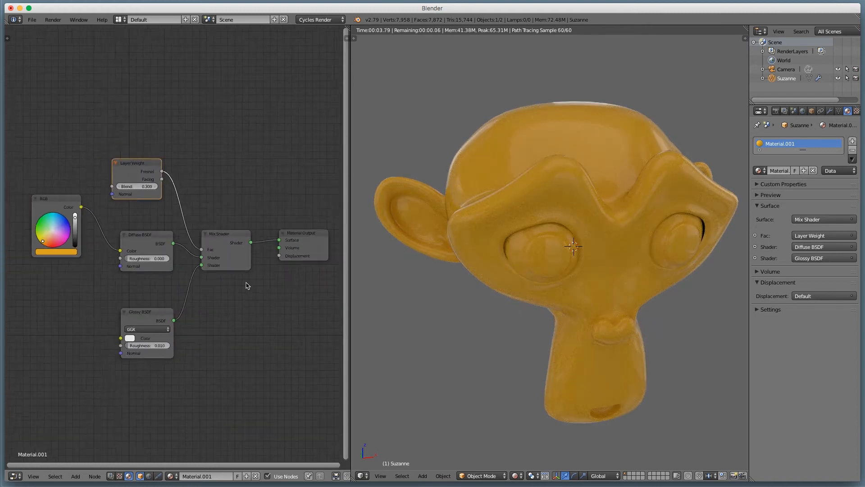
{"action": "scroll", "coordinate": [141, 311], "scroll_direction": "up", "scroll_amount": 3}
{"action": "left_click_drag", "start_coordinate": [142, 312], "coordinate": [142, 290]}
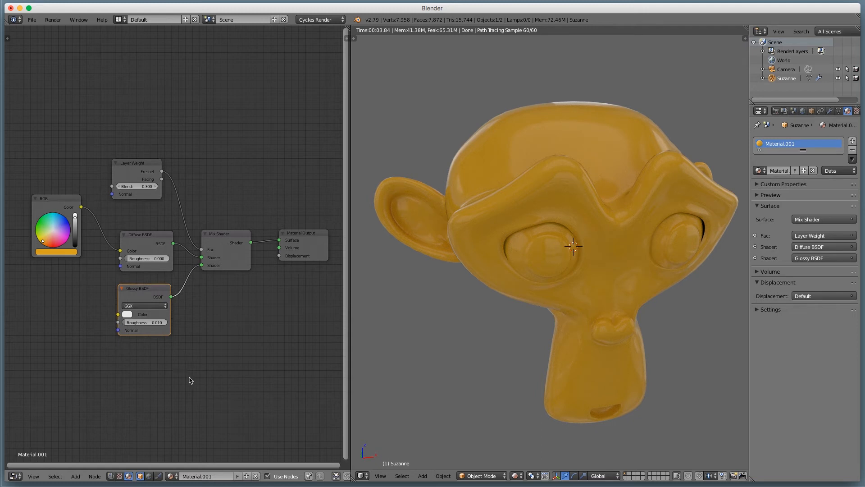
{"action": "left_click_drag", "start_coordinate": [146, 242], "coordinate": [140, 247]}
{"action": "left_click", "coordinate": [139, 297], "text": "shift"}
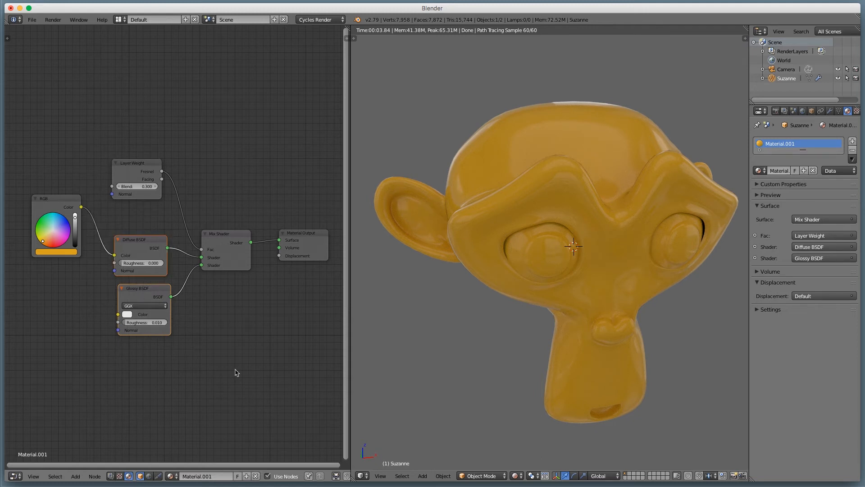
Add a second Glossy BSDF node and place it below the Mix Shader
{"action": "key", "text": "shift+space"}
{"action": "scroll", "coordinate": [328, 372], "scroll_direction": "up", "scroll_amount": 8}
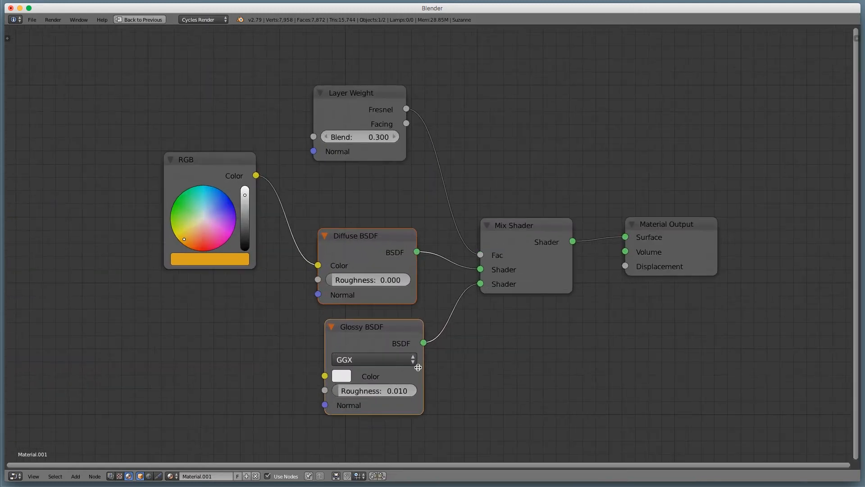
{"action": "middle_click_drag", "start_coordinate": [414, 361], "coordinate": [228, 322]}
{"action": "key", "text": "shift+a"}
{"action": "mouse_move", "coordinate": [354, 364]}
{"action": "mouse_move", "coordinate": [342, 381]}
{"action": "left_click", "coordinate": [396, 243]}
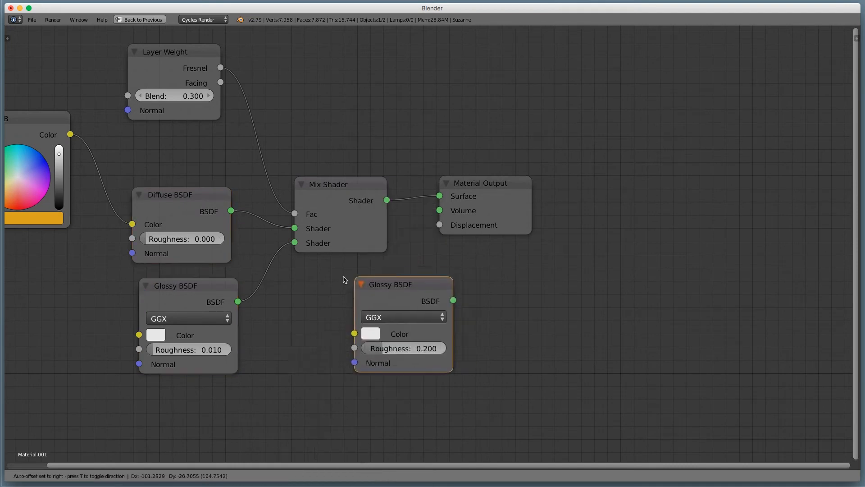
{"action": "left_click", "coordinate": [300, 293]}
Feed the RGB color into the new Glossy BSDF's Color and connect its BSDF output to the Material Output's Surface
{"action": "left_click_drag", "start_coordinate": [70, 134], "coordinate": [296, 350]}
{"action": "left_click_drag", "start_coordinate": [396, 314], "coordinate": [441, 196]}
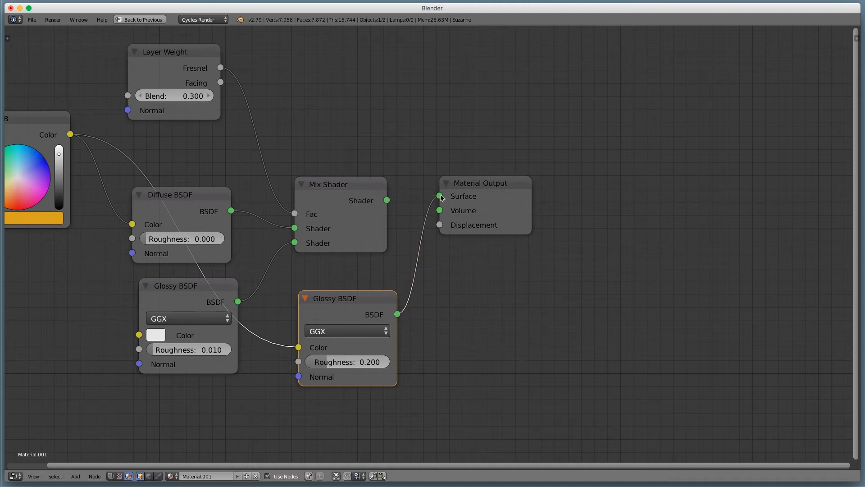
{"action": "key", "text": "ctrl+Up"}
{"action": "middle_click_drag", "start_coordinate": [222, 276], "coordinate": [277, 277]}
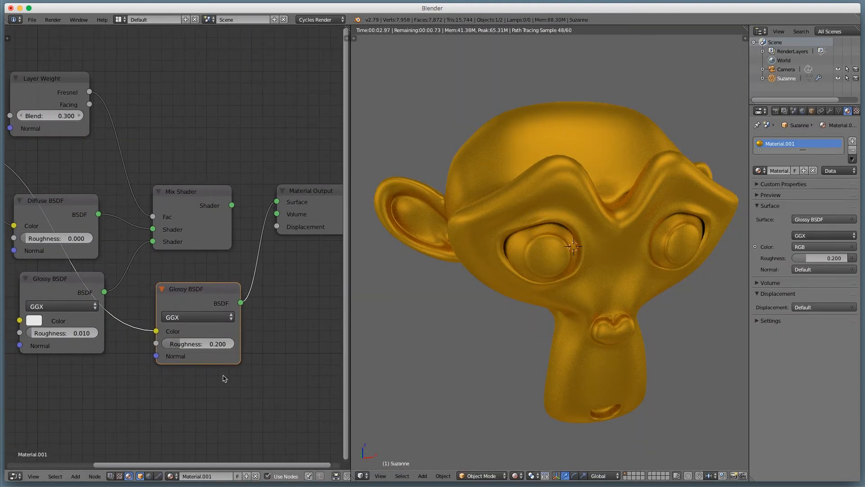
Lower the new Glossy BSDF's roughness to 0.042
{"action": "left_click_drag", "start_coordinate": [201, 345], "coordinate": [193, 346]}
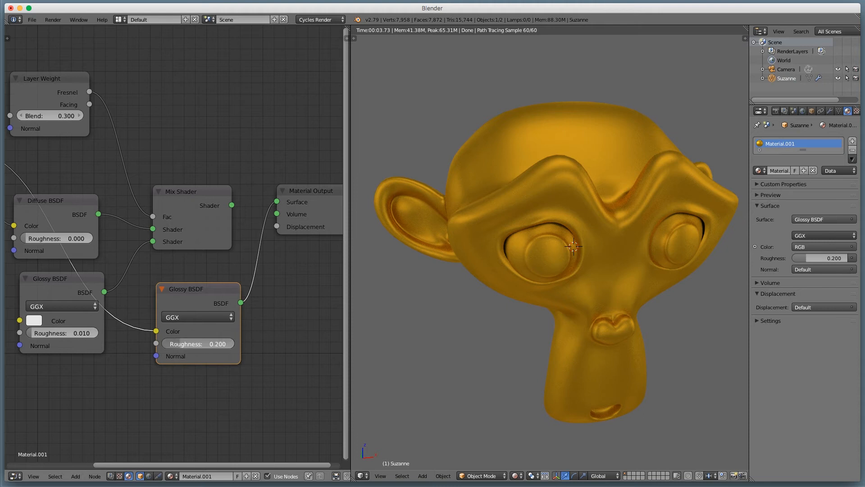
{"action": "left_click_drag", "start_coordinate": [173, 341], "coordinate": [171, 338]}
{"action": "scroll", "coordinate": [172, 338], "scroll_direction": "down", "scroll_amount": 1}
{"action": "middle_click_drag", "start_coordinate": [178, 334], "coordinate": [280, 400]}
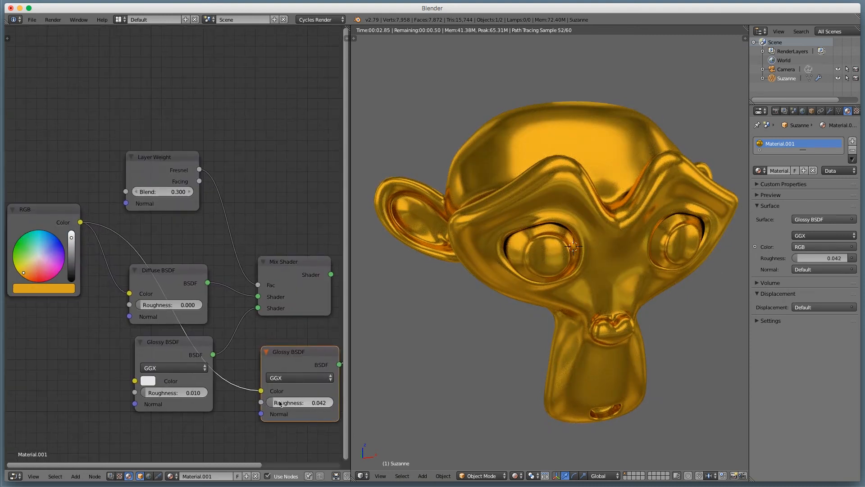
Move the Layer Weight up, place the colored Glossy BSDF between it and the Diffuse BSDF, and raise the Material Output slightly
{"action": "scroll", "coordinate": [278, 398], "scroll_direction": "down", "scroll_amount": 3}
{"action": "middle_click_drag", "start_coordinate": [247, 360], "coordinate": [179, 354]}
{"action": "left_click_drag", "start_coordinate": [86, 171], "coordinate": [82, 95]}
{"action": "left_click_drag", "start_coordinate": [194, 327], "coordinate": [82, 187]}
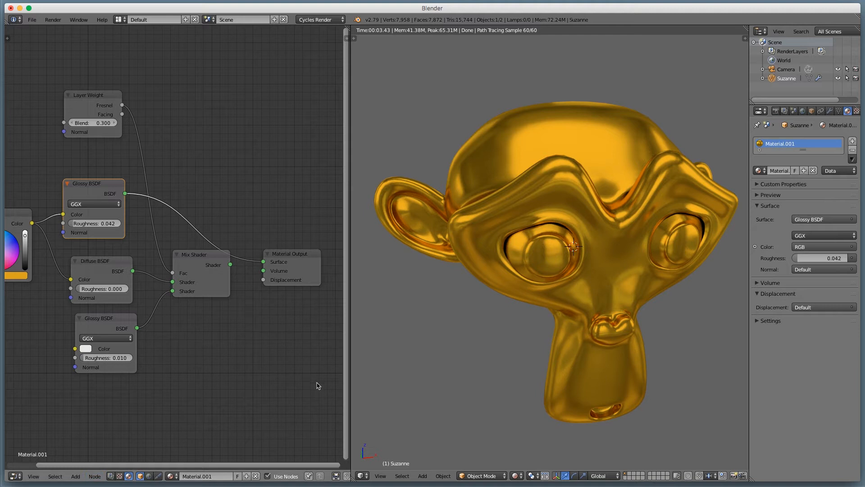
{"action": "left_click_drag", "start_coordinate": [294, 263], "coordinate": [297, 242]}
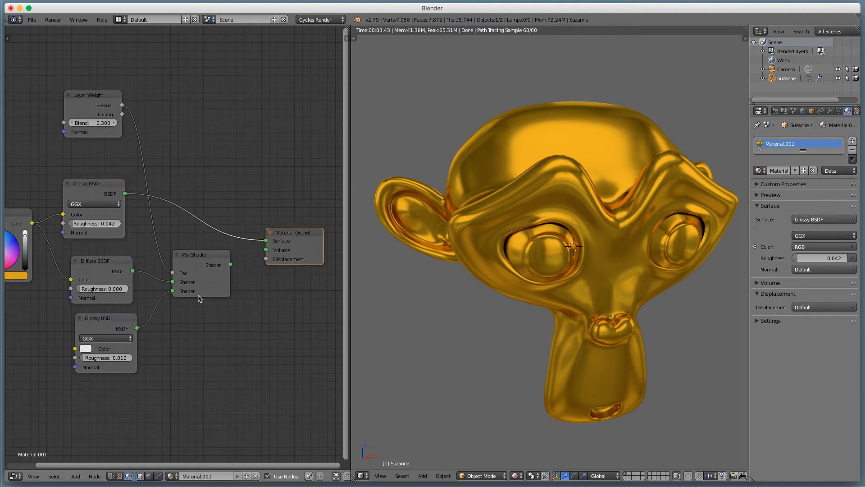
Connect the Mix Shader to the Material Output's Surface and feed the colored Glossy BSDF into its first Shader input
{"action": "left_click", "coordinate": [229, 262]}
{"action": "left_click_drag", "start_coordinate": [230, 264], "coordinate": [266, 240]}
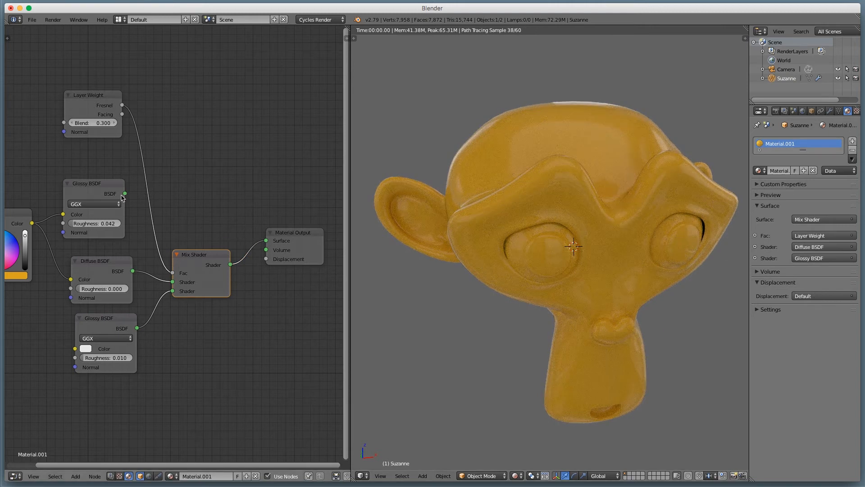
{"action": "left_click_drag", "start_coordinate": [128, 194], "coordinate": [176, 288]}
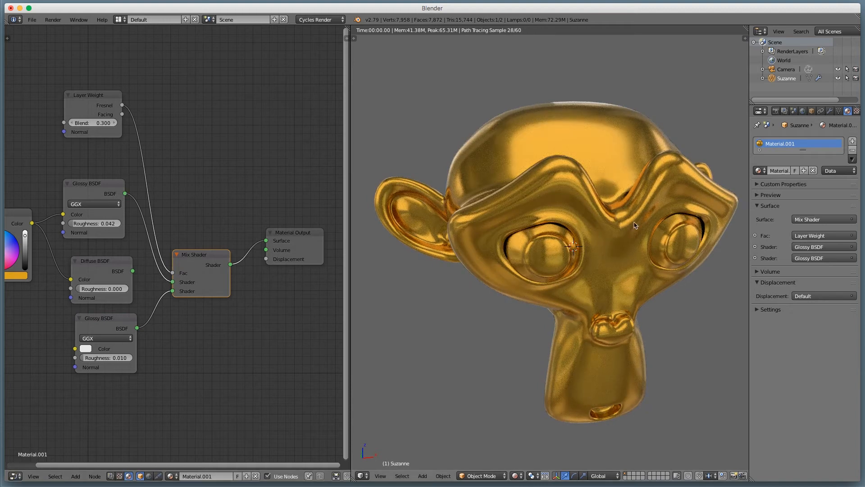
Raise the Layer Weight's Blend to 0.500 and the colored Glossy BSDF's roughness to 0.050
{"action": "left_click", "coordinate": [114, 124]}
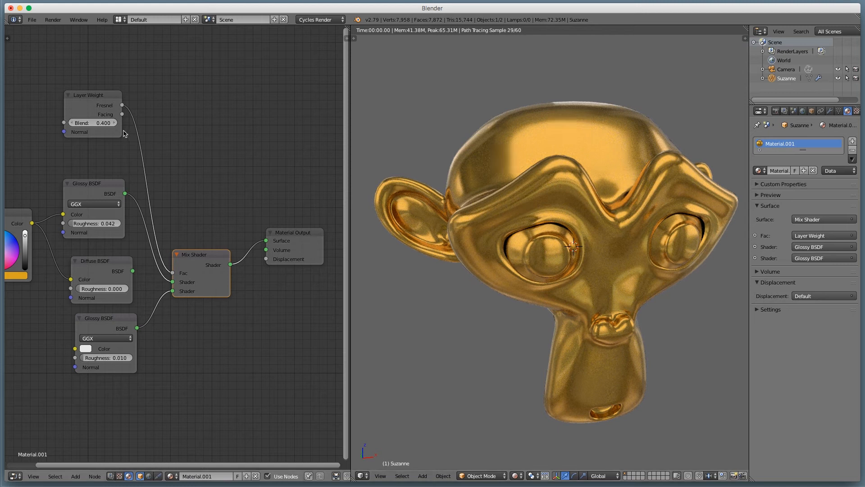
{"action": "left_click", "coordinate": [114, 122]}
{"action": "left_click_drag", "start_coordinate": [75, 225], "coordinate": [76, 225]}
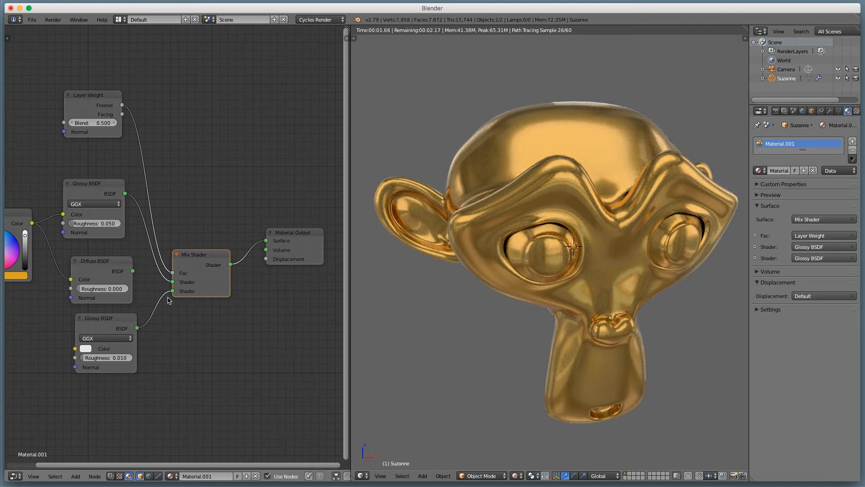
Lower the Layer Weight's Blend to 0.300 while checking the gold reflections on the monkey head from different angles
{"action": "left_click", "coordinate": [70, 123]}
{"action": "left_click", "coordinate": [70, 121]}
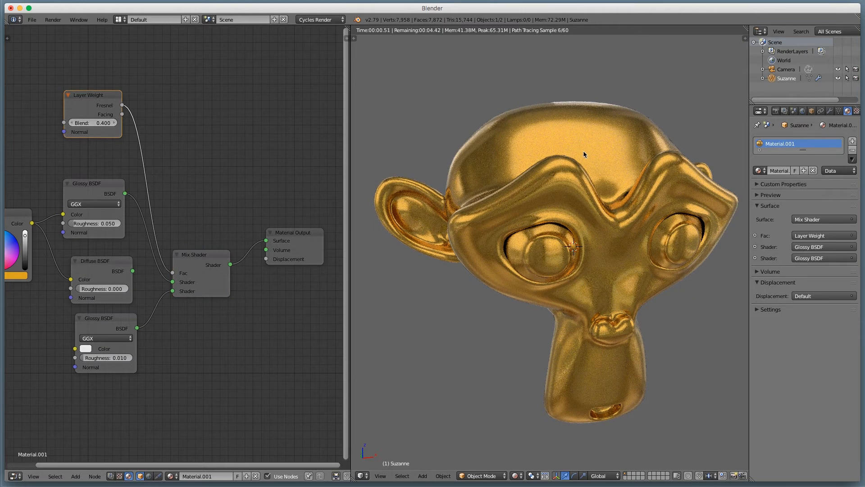
{"action": "middle_click_drag", "start_coordinate": [607, 234], "coordinate": [578, 220]}
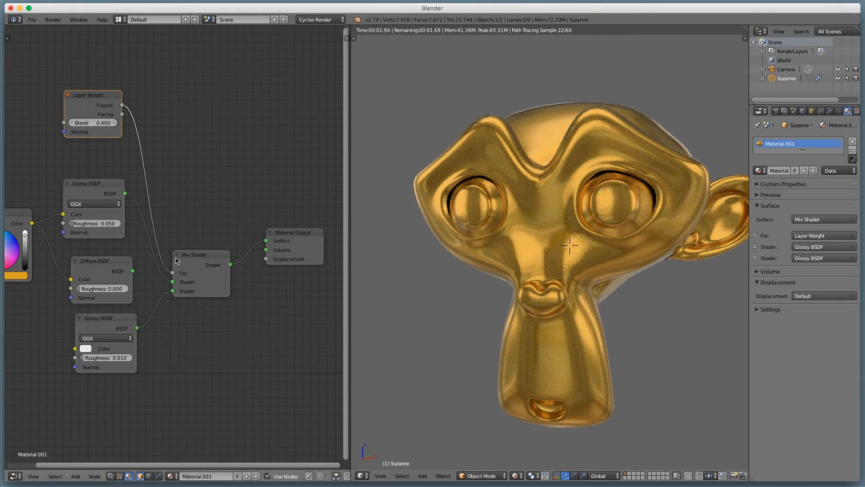
{"action": "left_click", "coordinate": [70, 122]}
{"action": "middle_click_drag", "start_coordinate": [591, 208], "coordinate": [670, 232]}
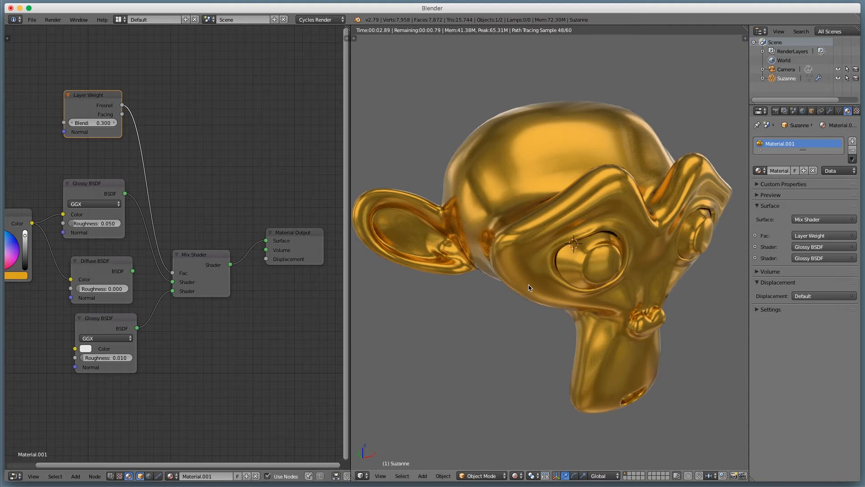
Relink the Diffuse BSDF to the Mix Shader and connect the colored Glossy BSDF directly to the Material Output's Surface
{"action": "scroll", "coordinate": [281, 296], "scroll_direction": "down", "scroll_amount": 1}
{"action": "scroll", "coordinate": [143, 290], "scroll_direction": "down", "scroll_amount": 2}
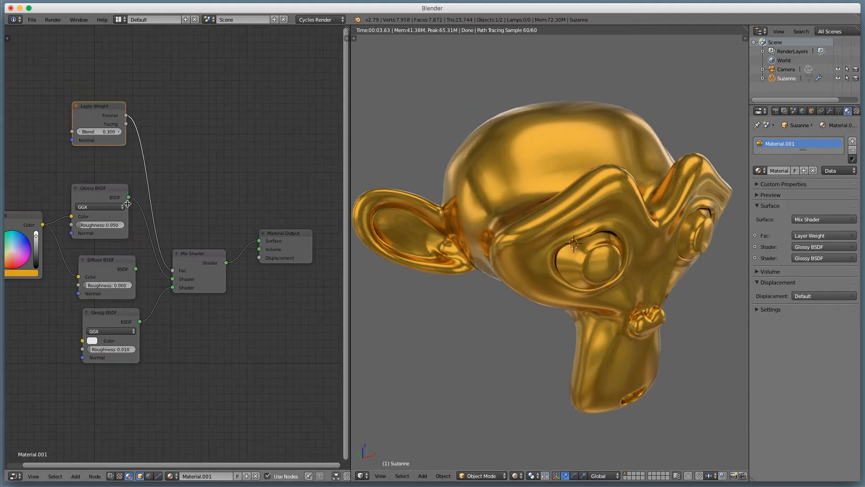
{"action": "left_click_drag", "start_coordinate": [129, 198], "coordinate": [259, 241]}
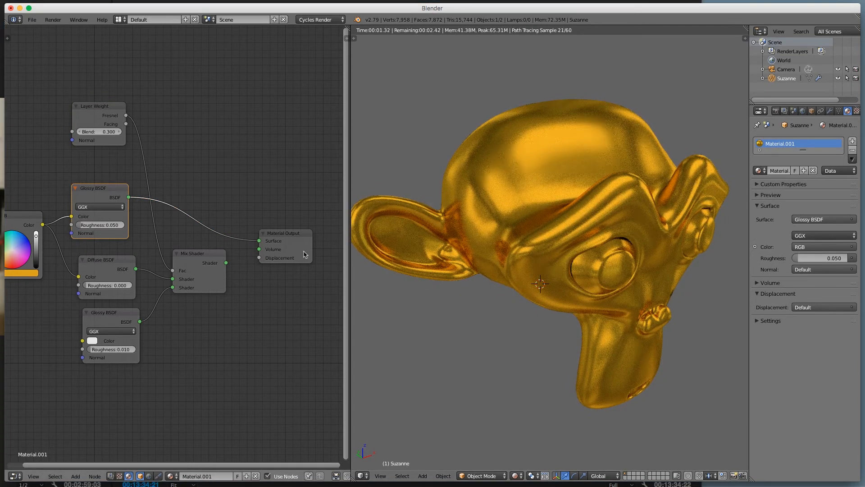
Connect the Mix Shader to the Material Output's Surface and inspect the diffuse-glossy look on the monkey head
{"action": "left_click_drag", "start_coordinate": [226, 263], "coordinate": [259, 241]}
{"action": "mouse_move", "coordinate": [569, 311]}
{"action": "middle_mouse_down"}
{"action": "mouse_move", "coordinate": [551, 300]}
{"action": "mouse_move", "coordinate": [561, 303]}
{"action": "middle_mouse_up"}
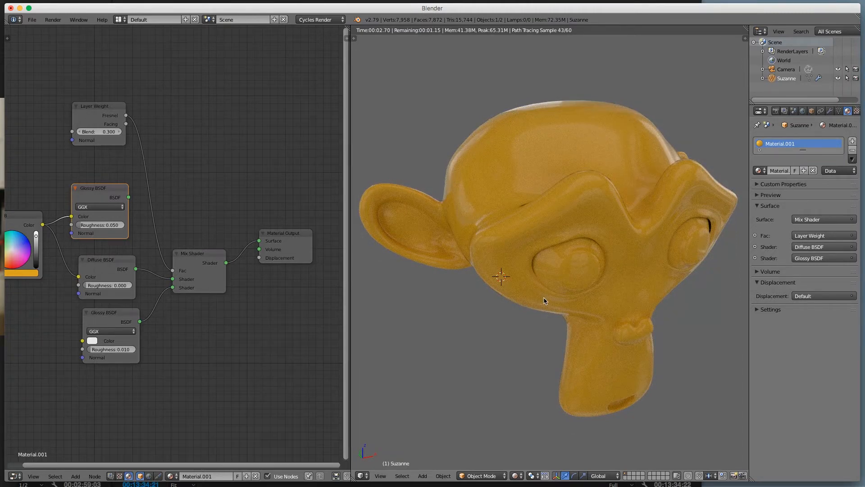
{"action": "mouse_move", "coordinate": [533, 239]}
{"action": "middle_mouse_down"}
{"action": "mouse_move", "coordinate": [546, 238]}
{"action": "mouse_move", "coordinate": [537, 239]}
{"action": "middle_mouse_up"}
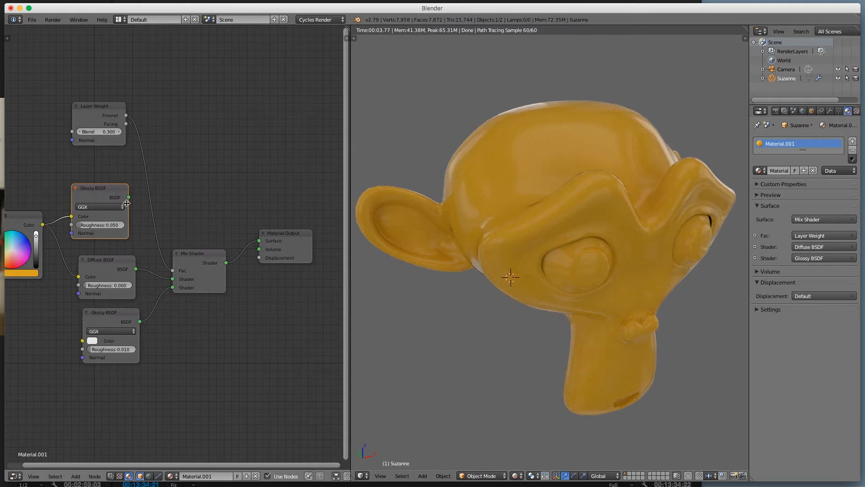
Switch the Material Output's Surface to the colored Glossy BSDF and back to the Mix Shader to compare both looks
{"action": "left_click_drag", "start_coordinate": [129, 197], "coordinate": [201, 237]}
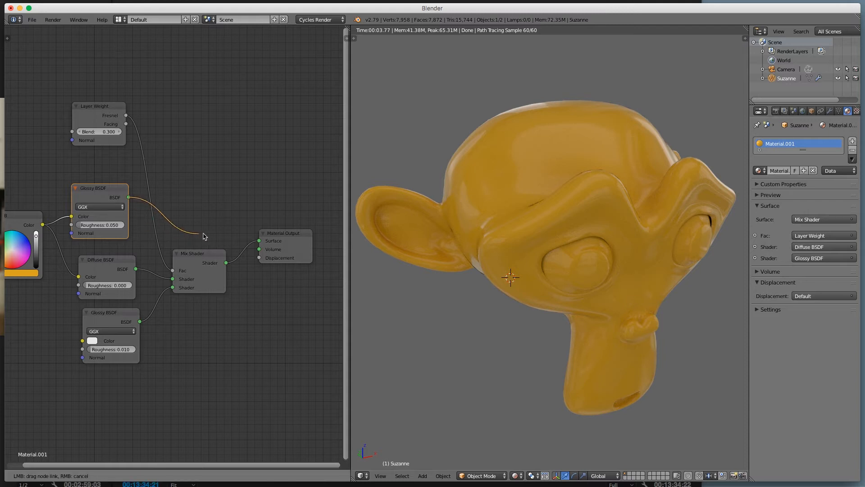
{"action": "left_click_drag", "start_coordinate": [260, 243], "coordinate": [259, 242]}
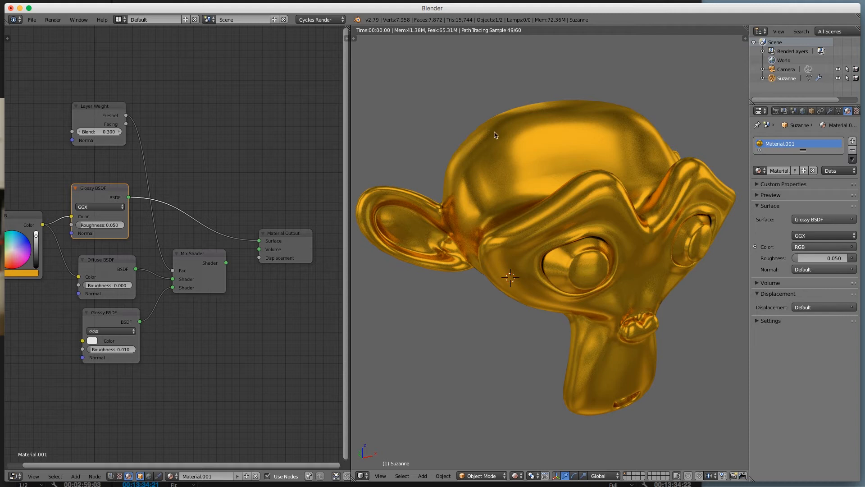
{"action": "left_click_drag", "start_coordinate": [225, 263], "coordinate": [261, 240]}
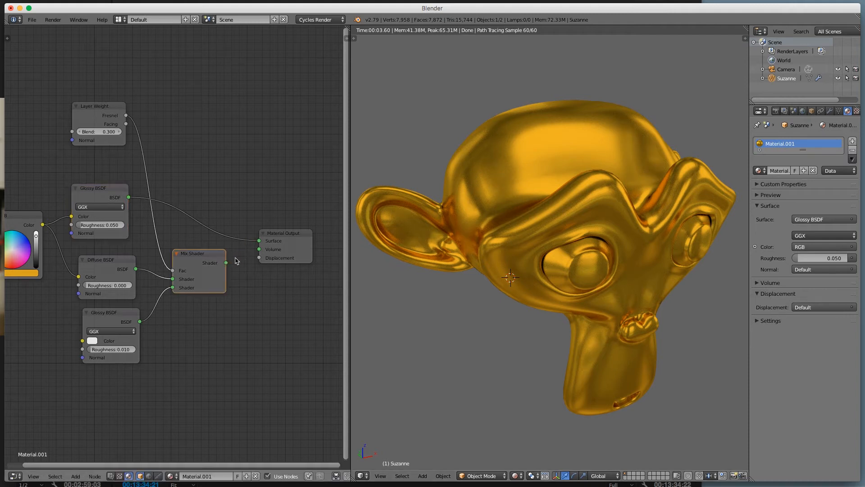
{"action": "left_click_drag", "start_coordinate": [226, 263], "coordinate": [259, 241]}
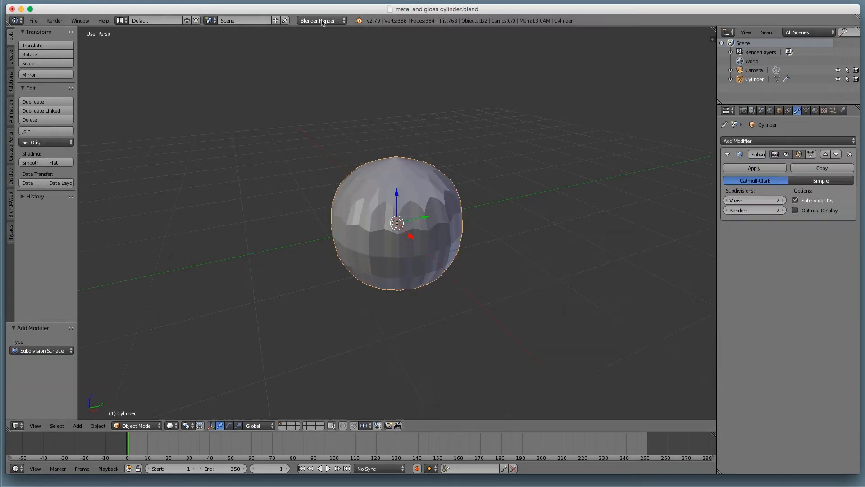
In Edit Mode, select the cylinder's bottom and top rim edge loops and mark them as seams
{"action": "key", "text": "Tab"}
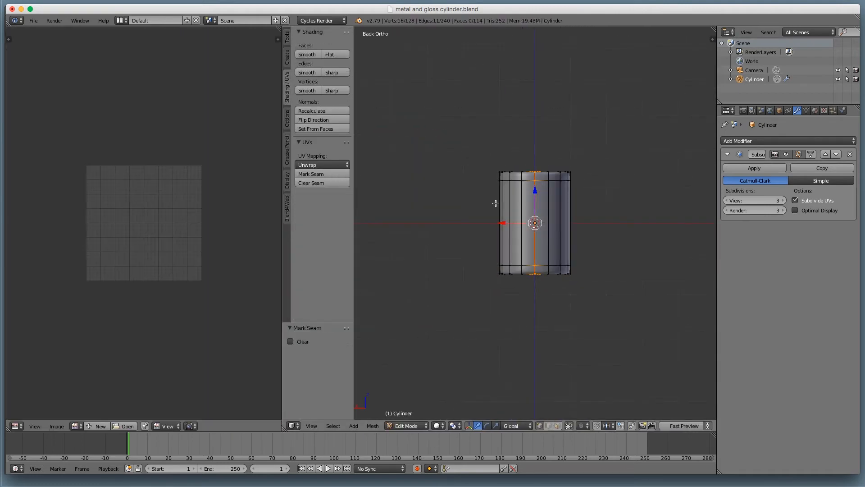
{"action": "middle_click_drag", "start_coordinate": [496, 203], "coordinate": [500, 158]}
{"action": "right_click", "coordinate": [507, 265], "text": "alt"}
{"action": "middle_click_drag", "start_coordinate": [508, 265], "coordinate": [517, 208]}
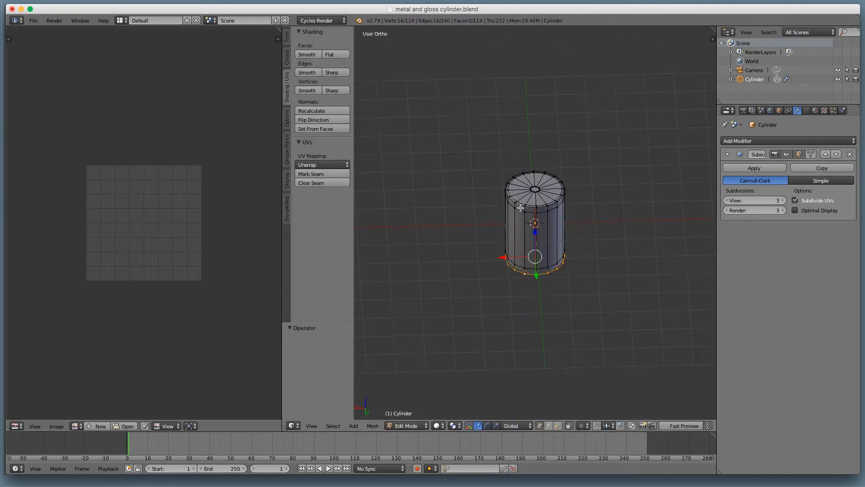
{"action": "right_click", "coordinate": [516, 202], "text": "alt+shift"}
{"action": "scroll", "coordinate": [506, 201], "scroll_direction": "up", "scroll_amount": 3}
{"action": "key", "text": "ctrl+e"}
Select the cylinder's side edge loops and create a 1024 x 1024 px Color Grid image named color grid 1024
{"action": "key", "text": "a"}
{"action": "right_click", "coordinate": [504, 197], "text": "alt+shift"}
{"action": "right_click", "coordinate": [506, 311], "text": "alt+shift"}
{"action": "right_click", "coordinate": [505, 324], "text": "alt+shift"}
{"action": "key", "text": "KP_1"}
{"action": "left_click", "coordinate": [99, 426]}
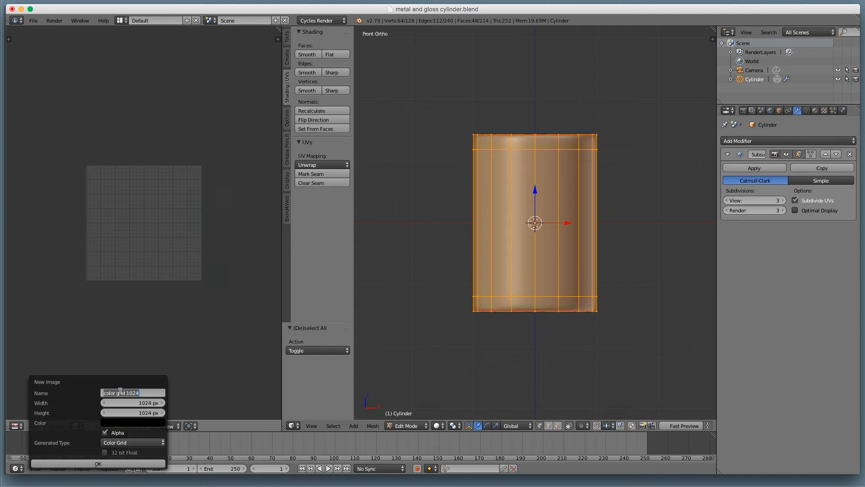
{"action": "left_click", "coordinate": [97, 463]}
Select the whole cylinder mesh, unwrap it, and scale the resulting UV layout
{"action": "right_click", "coordinate": [535, 135], "text": "alt"}
{"action": "key", "text": "a"}
{"action": "key", "text": "a"}
{"action": "key", "text": "u"}
{"action": "left_click", "coordinate": [525, 322]}
{"action": "key", "text": "s"}
{"action": "left_click", "coordinate": [172, 269]}
Shrink the timeline, add a new material to the cylinder, and return the switched editor to the UV layout
{"action": "left_click_drag", "start_coordinate": [189, 431], "coordinate": [190, 452]}
{"action": "left_click", "coordinate": [17, 447]}
{"action": "left_click", "coordinate": [37, 347]}
{"action": "left_click", "coordinate": [815, 111]}
{"action": "left_click", "coordinate": [788, 181]}
{"action": "key", "text": "ctrl+Up"}
{"action": "left_click", "coordinate": [17, 447]}
{"action": "left_click", "coordinate": [42, 377]}
Move and scale the cylinder side's UV strip to span the width of the color grid's lower half
{"action": "key", "text": "g"}
{"action": "key", "text": "s"}
{"action": "key", "text": "x"}
{"action": "left_click", "coordinate": [244, 311]}
{"action": "key", "text": "g"}
{"action": "left_click", "coordinate": [253, 324]}
{"action": "key", "text": "s"}
{"action": "left_click", "coordinate": [276, 376]}
Place the top and bottom caps' UV islands side by side above the side strip on the color grid
{"action": "key", "text": "KP_7"}
{"action": "key", "text": "a"}
{"action": "left_click", "coordinate": [525, 315]}
{"action": "key", "text": "g"}
{"action": "left_click", "coordinate": [245, 223]}
{"action": "key", "text": "ctrl+KP_7"}
{"action": "key", "text": "a"}
{"action": "left_click", "coordinate": [450, 276]}
{"action": "key", "text": "g"}
{"action": "key", "text": "a"}
{"action": "key", "text": "a"}
Enlarge both cap UV islands, the one over column 7 by about 1.27, and position them in the grid's upper half
{"action": "left_click_drag", "start_coordinate": [178, 120], "coordinate": [266, 207]}
{"action": "key", "text": "s"}
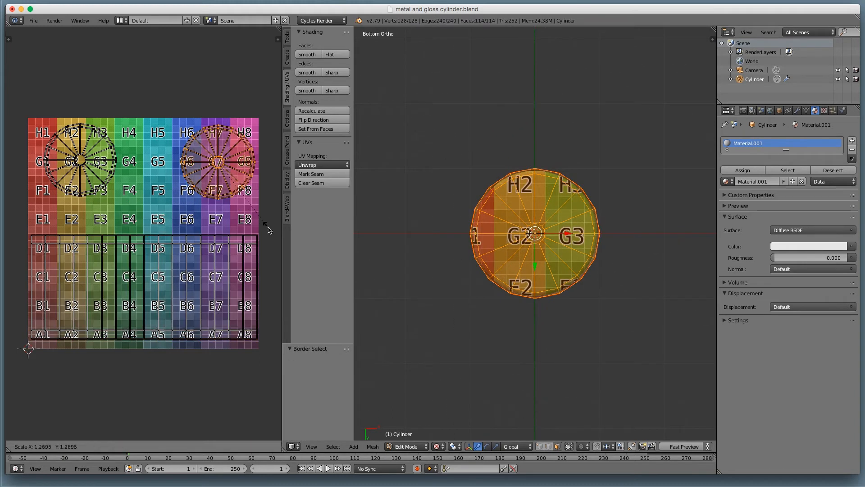
{"action": "left_click", "coordinate": [268, 230]}
{"action": "key", "text": "g"}
{"action": "left_click", "coordinate": [208, 228]}
{"action": "left_click_drag", "start_coordinate": [38, 118], "coordinate": [205, 205]}
{"action": "key", "text": "s"}
{"action": "key", "text": "a"}
Set the 3D view's lens to 60 and view the cylinder's side
{"action": "middle_click_drag", "start_coordinate": [536, 189], "coordinate": [545, 316]}
{"action": "key", "text": "n"}
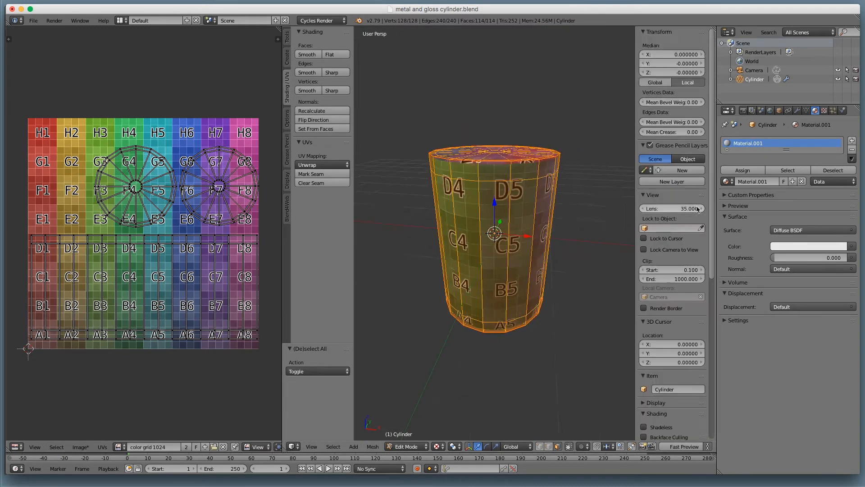
{"action": "double_click", "coordinate": [685, 209]}
{"action": "type", "text": "60"}
{"action": "key", "text": "Return"}
{"action": "scroll", "coordinate": [685, 209], "scroll_direction": "down", "scroll_amount": 3}
{"action": "middle_click_drag", "start_coordinate": [505, 252], "coordinate": [520, 221]}
Move both cap UV islands up into rows F to H and shift the side strip slightly upward
{"action": "key", "text": "g"}
{"action": "left_click_drag", "start_coordinate": [19, 236], "coordinate": [277, 367]}
{"action": "key", "text": "g"}
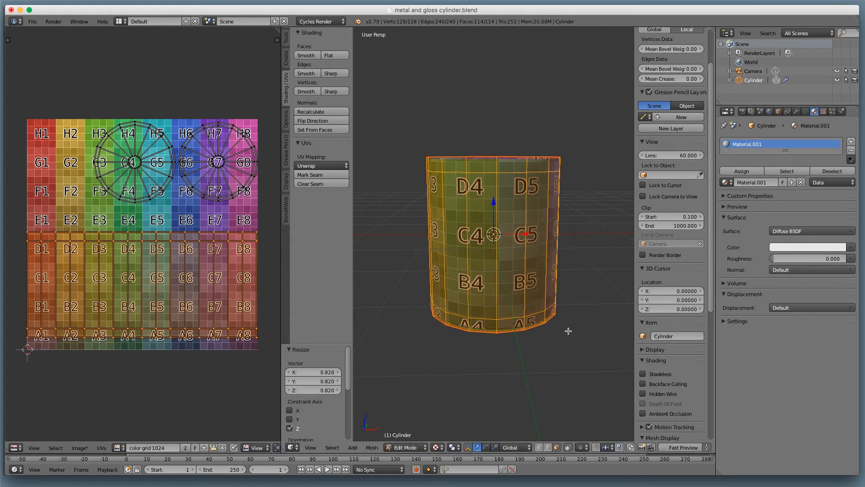
From the front view, scale the cylinder along the Z axis to about 0.82
{"action": "key", "text": "KP_1"}
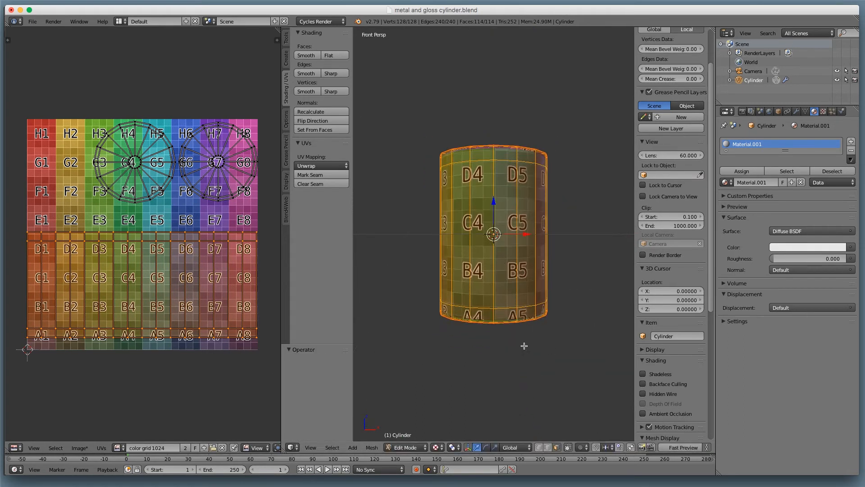
{"action": "key", "text": "s"}
{"action": "key", "text": "z"}
{"action": "left_click", "coordinate": [518, 324]}
Scale and move the side's UV strip along Y so it fits rows A to C along the grid's lower edge
{"action": "key", "text": "s"}
{"action": "key", "text": "y"}
{"action": "left_click", "coordinate": [188, 338]}
{"action": "key", "text": "g"}
{"action": "key", "text": "y"}
{"action": "left_click", "coordinate": [191, 362]}
{"action": "key", "text": "s"}
{"action": "key", "text": "y"}
{"action": "left_click", "coordinate": [218, 351]}
{"action": "left_click", "coordinate": [218, 350]}
Export the UV layout as metal and gloss cylinder UV.png
{"action": "left_click", "coordinate": [79, 448]}
{"action": "left_click", "coordinate": [98, 447]}
{"action": "left_click", "coordinate": [127, 232]}
{"action": "left_click", "coordinate": [198, 55]}
{"action": "type", "text": "UV"}
{"action": "key", "text": "Return"}
{"action": "double_click", "coordinate": [95, 378]}
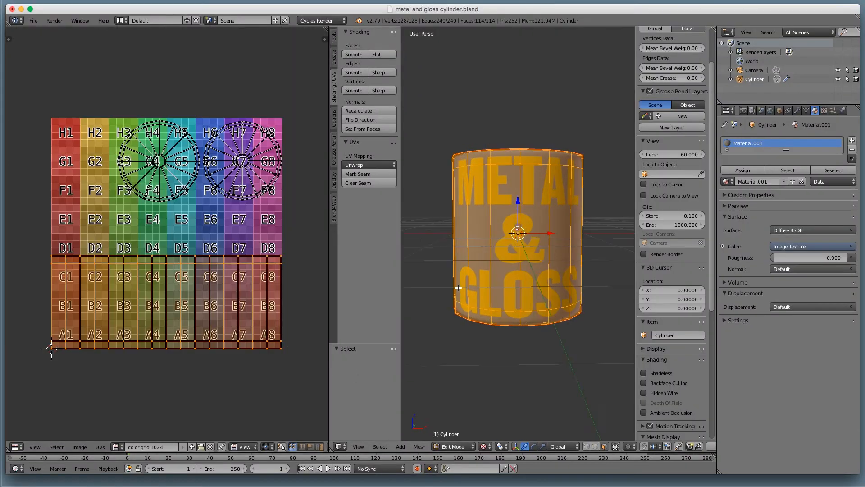
Switch to Photoshop and draw yellow bars 30 px high on both sides of the & between METAL and GLOSS
{"action": "key", "text": "super+Tab"}
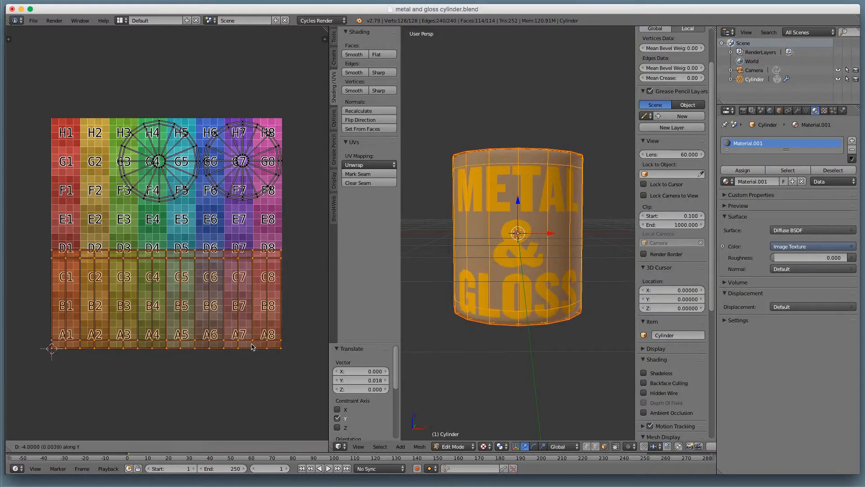
{"action": "key", "text": "super+Tab"}
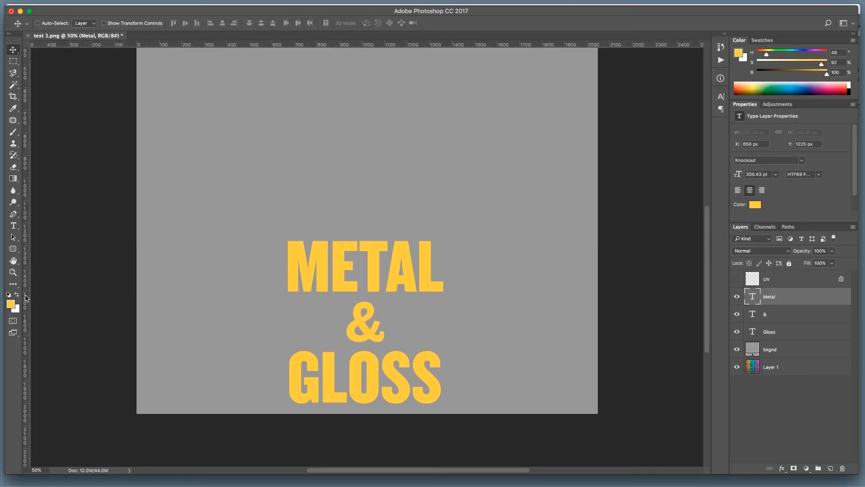
{"action": "key", "text": "super+equal"}
{"action": "key", "text": "u"}
{"action": "left_click_drag", "start_coordinate": [258, 227], "coordinate": [462, 233]}
{"action": "key", "text": "v"}
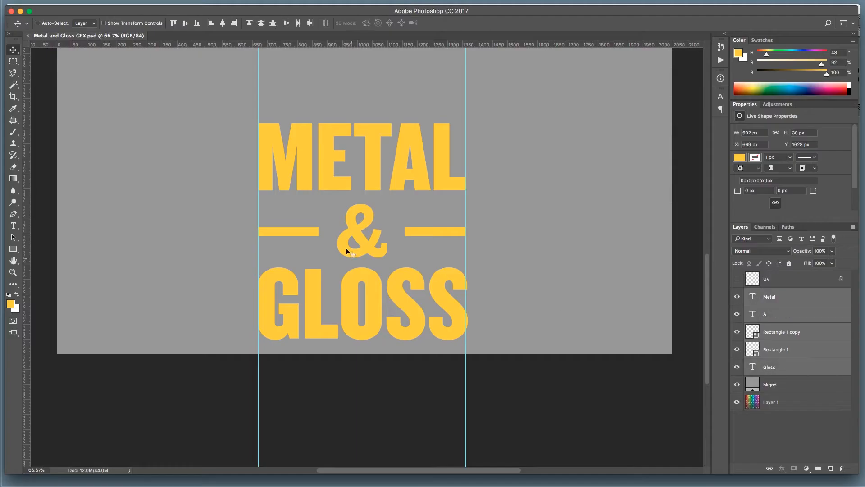
Group the & and its two bars as & With lines, then save a copy of Metal and Gloss GFX
{"action": "key", "text": "super+g"}
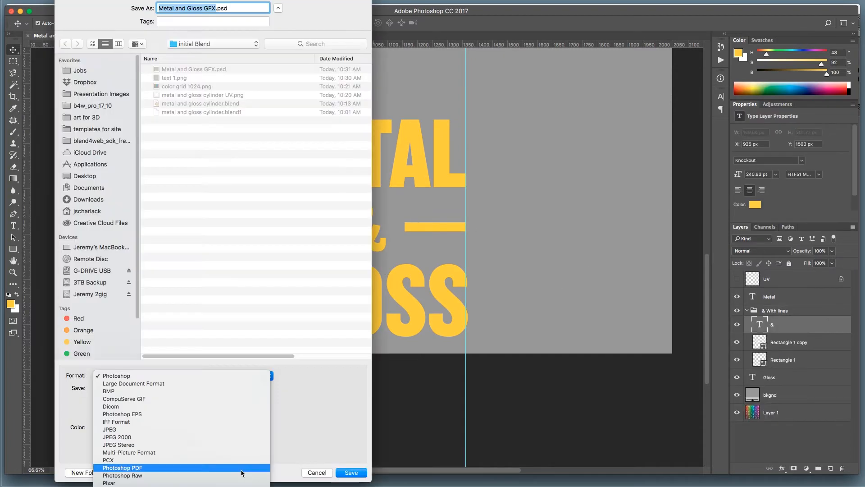
{"action": "left_click", "coordinate": [242, 469]}
{"action": "left_click", "coordinate": [351, 469]}
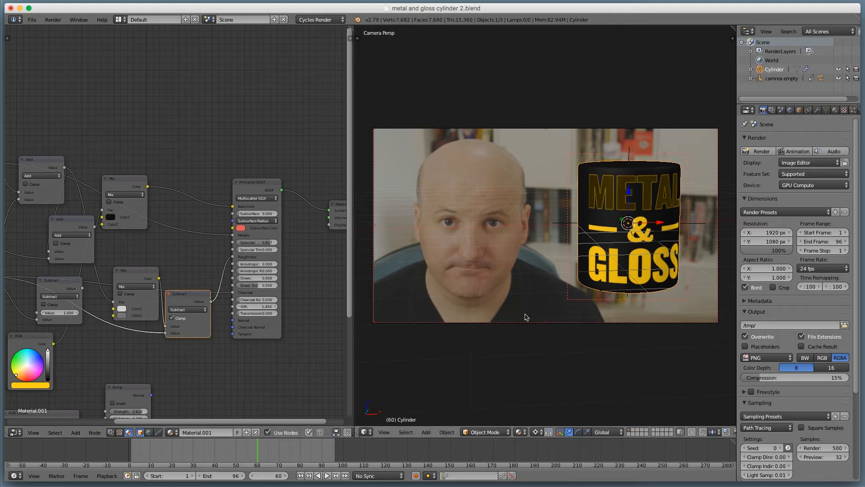
Switch to Blender, preview the rotating Metal & Gloss cylinder animation twice in the camera view, and examine its Principled BSDF node tree
{"action": "key", "text": "alt+a"}
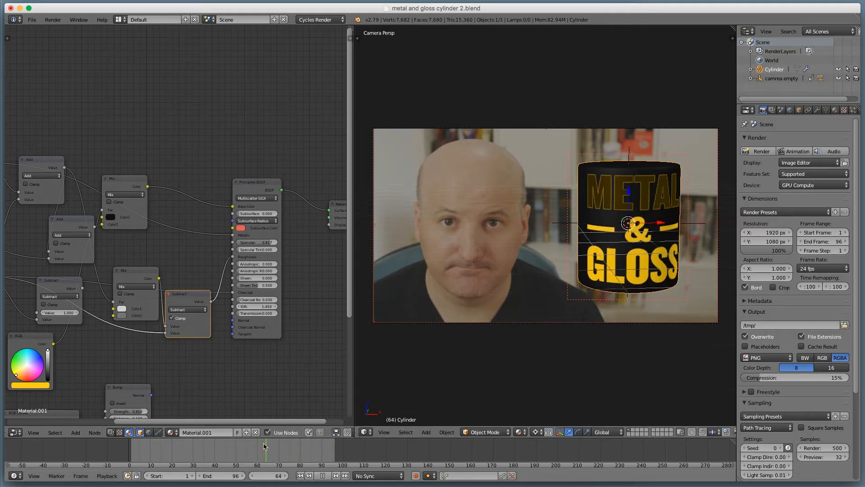
{"action": "key", "text": "alt+a"}
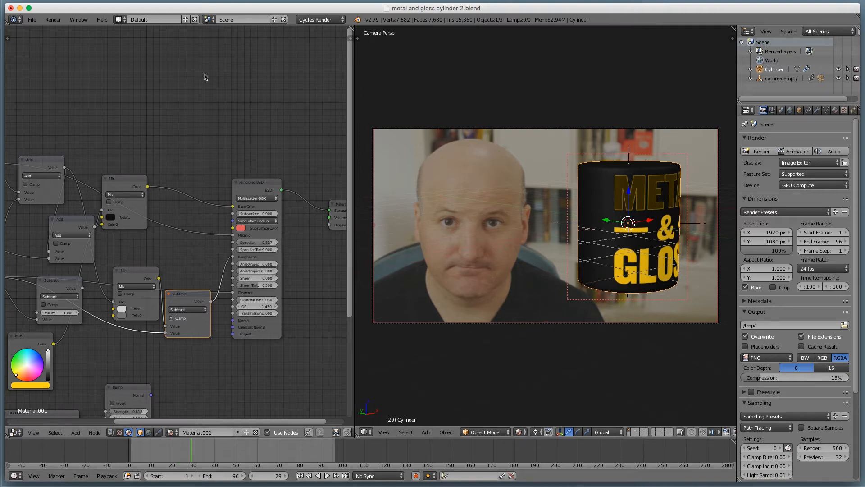
{"action": "key", "text": "alt+a"}
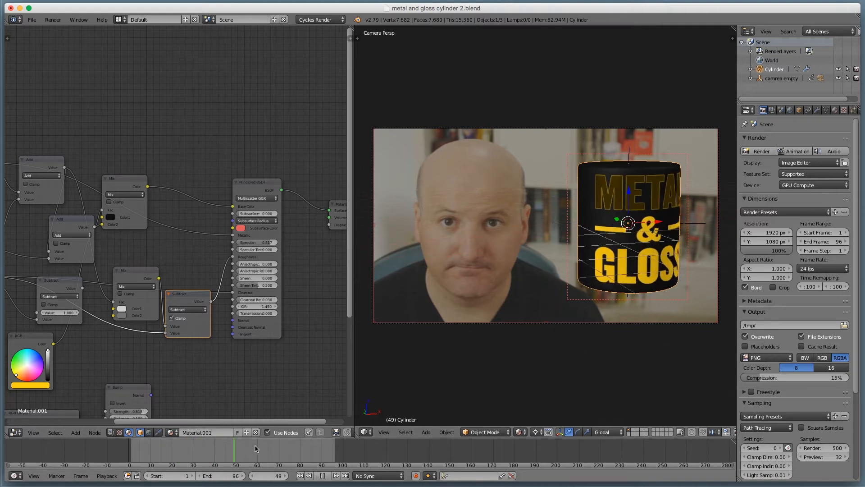
{"action": "key", "text": "alt+a"}
{"action": "scroll", "coordinate": [268, 266], "scroll_direction": "down", "scroll_amount": 1}
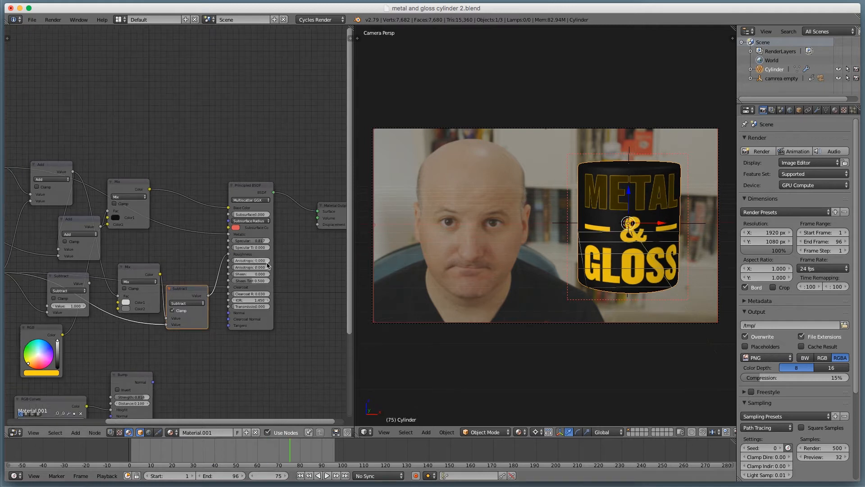
{"action": "middle_click_drag", "start_coordinate": [279, 295], "coordinate": [288, 281]}
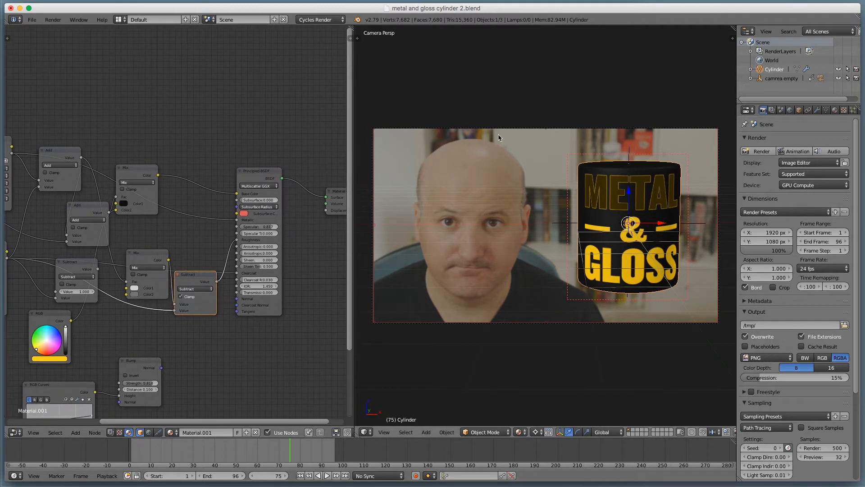
Replace the cylinder's existing material with a new default Diffuse BSDF material
{"action": "left_click", "coordinate": [835, 110]}
{"action": "left_click", "coordinate": [809, 169]}
{"action": "left_click", "coordinate": [789, 169]}
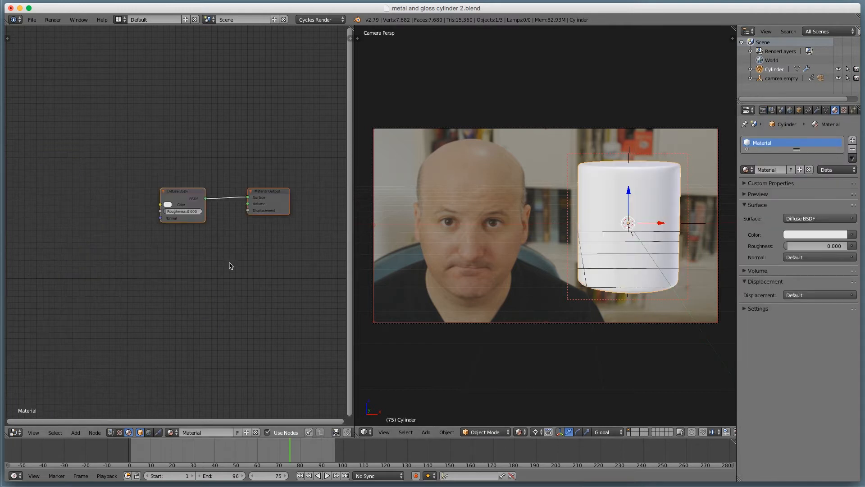
{"action": "scroll", "coordinate": [217, 240], "scroll_direction": "up", "scroll_amount": 2}
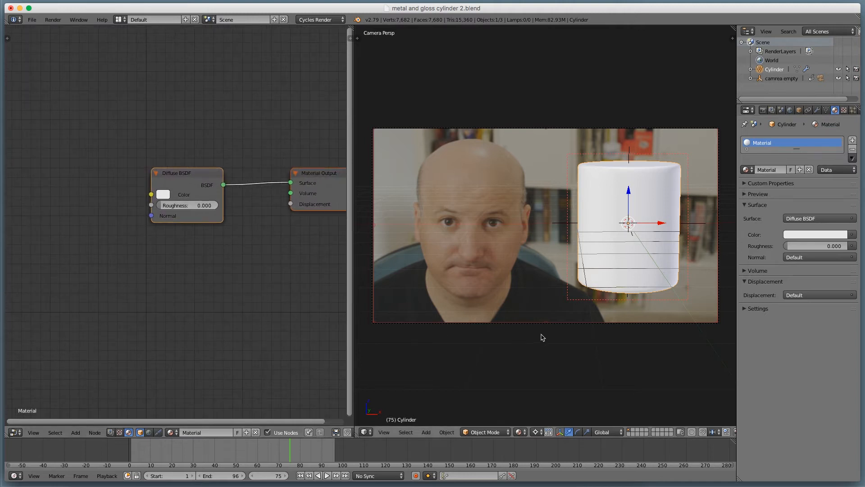
Hide the viewport's background image and leave the camera view for a user perspective of the cylinder
{"action": "key", "text": "n"}
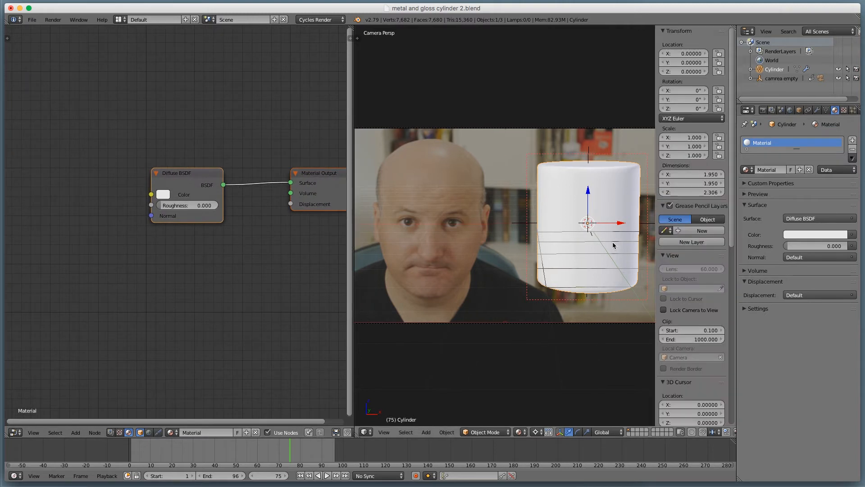
{"action": "key", "text": "n"}
{"action": "scroll", "coordinate": [676, 387], "scroll_direction": "down", "scroll_amount": 8}
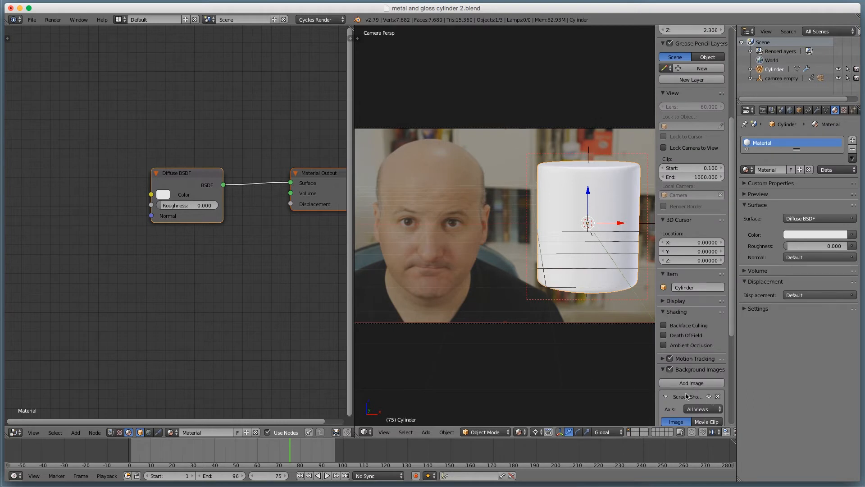
{"action": "left_click", "coordinate": [709, 397]}
{"action": "key", "text": "KP_0"}
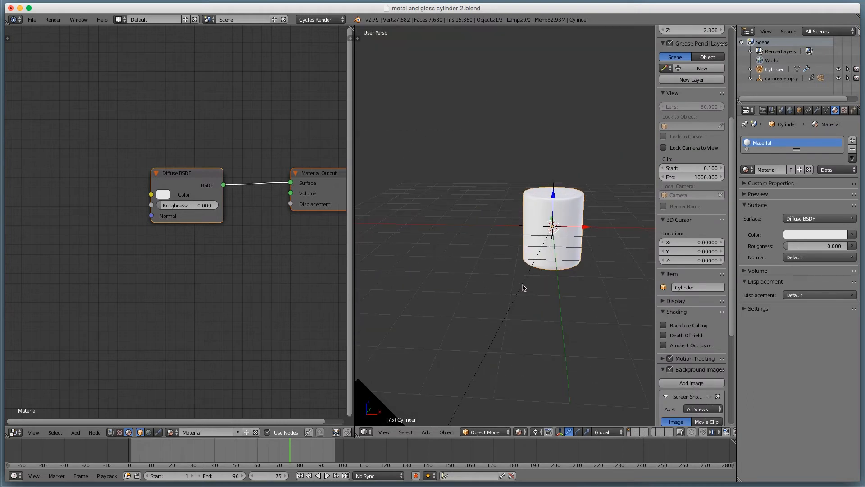
{"action": "middle_click_drag", "start_coordinate": [543, 295], "coordinate": [510, 295]}
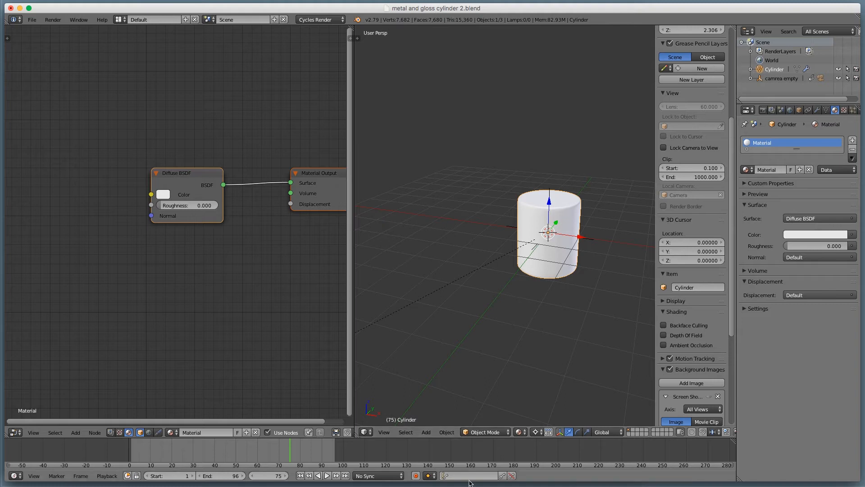
{"action": "scroll", "coordinate": [421, 359], "scroll_direction": "down", "scroll_amount": 3}
{"action": "key", "text": "alt+a"}
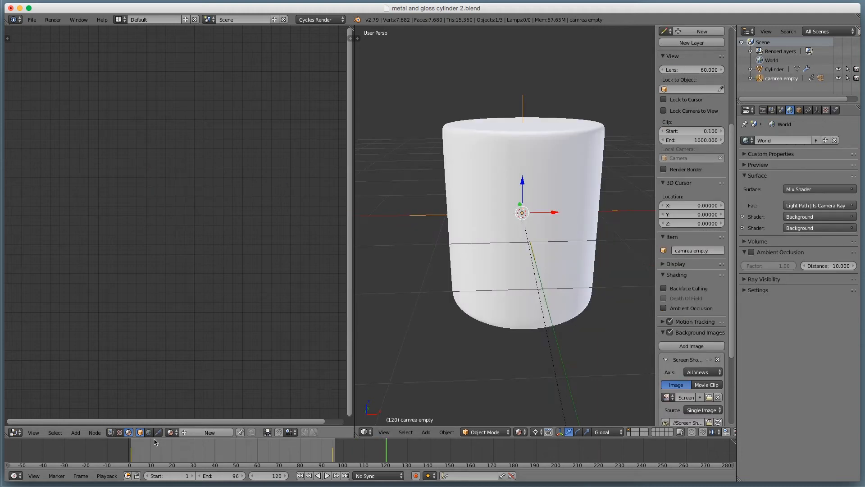
Display the world's node tree and switch the viewport to rendered shading
{"action": "left_click", "coordinate": [151, 432]}
{"action": "middle_click_drag", "start_coordinate": [146, 282], "coordinate": [261, 299]}
{"action": "middle_click_drag", "start_coordinate": [178, 264], "coordinate": [138, 291]}
{"action": "scroll", "coordinate": [214, 235], "scroll_direction": "down", "scroll_amount": 2}
{"action": "key", "text": "shift+z"}
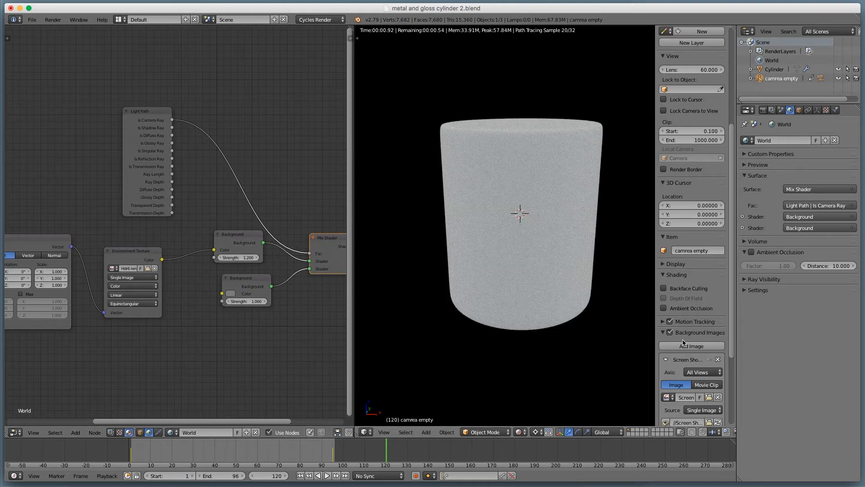
Turn off the render's transparent film so the world background shows behind the cylinder
{"action": "left_click", "coordinate": [763, 110]}
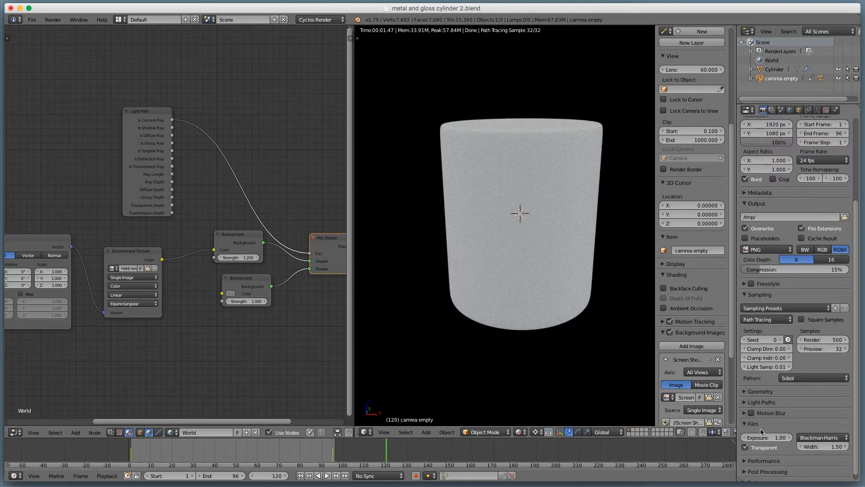
{"action": "left_click", "coordinate": [763, 447]}
{"action": "scroll", "coordinate": [599, 375], "scroll_direction": "up", "scroll_amount": 2}
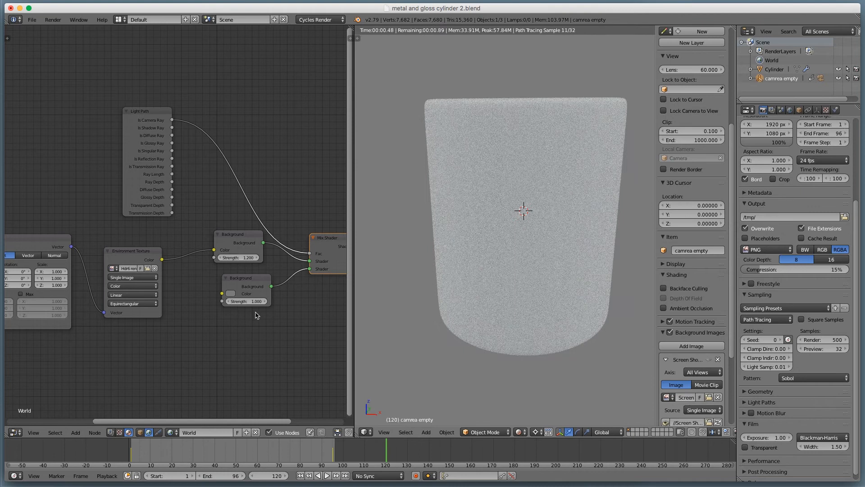
{"action": "middle_click_drag", "start_coordinate": [588, 77], "coordinate": [576, 95]}
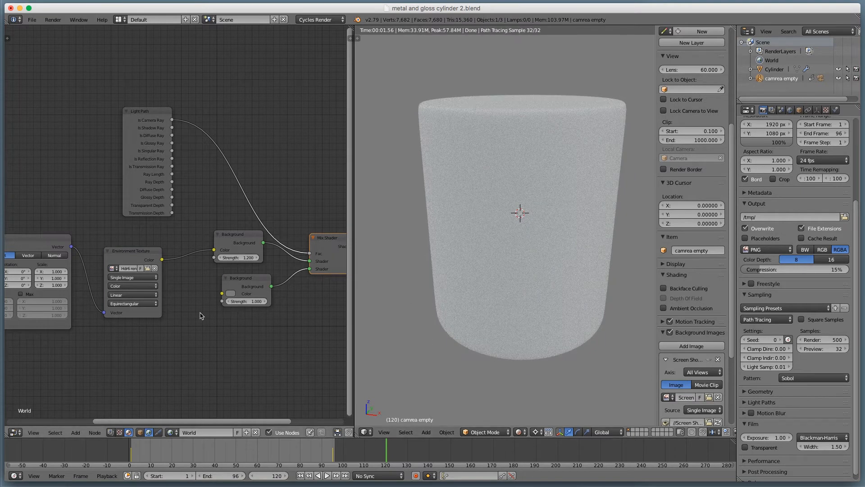
Return to the cylinder's material nodes, cut the link to Material Output and delete the existing shader node
{"action": "left_click", "coordinate": [140, 432]}
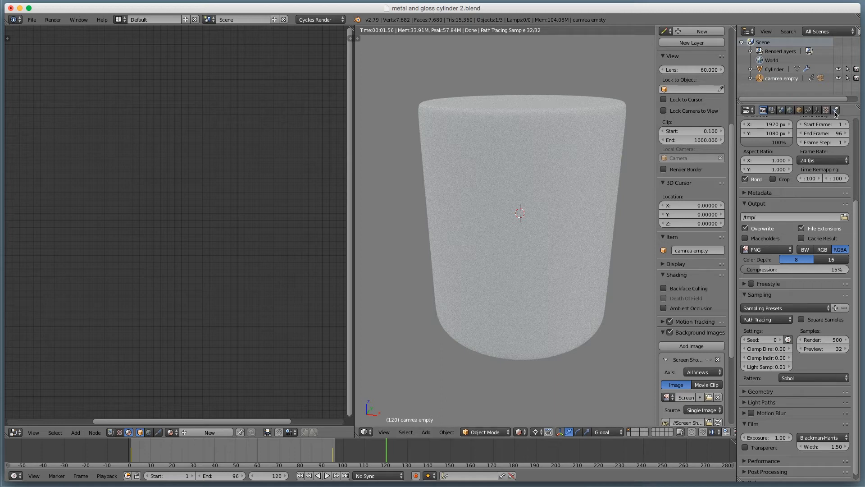
{"action": "right_click", "coordinate": [588, 216]}
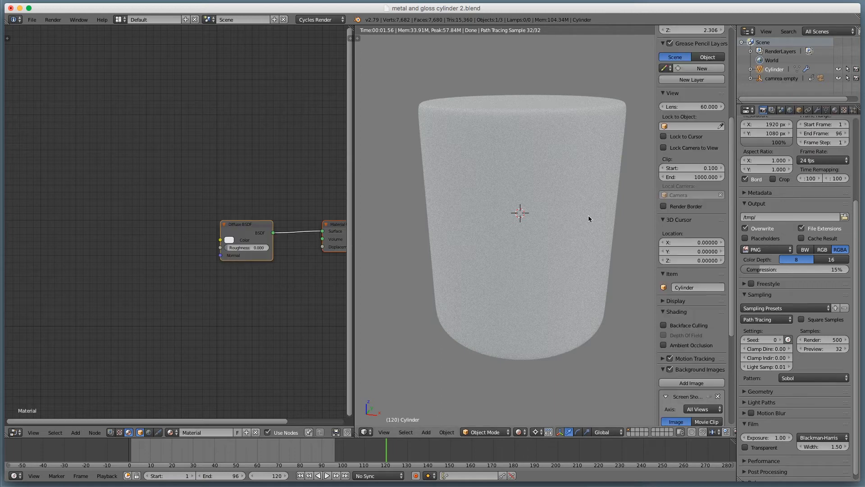
{"action": "left_click", "coordinate": [835, 110]}
{"action": "middle_click_drag", "start_coordinate": [277, 280], "coordinate": [199, 292]}
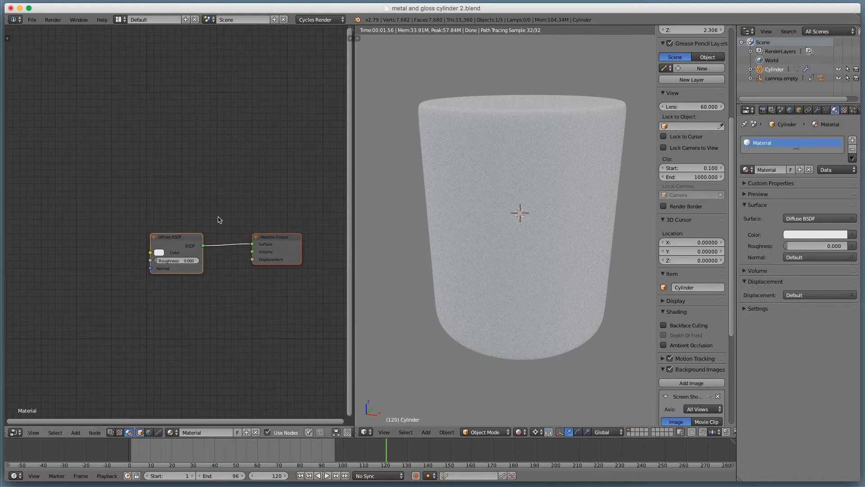
{"action": "right_click_drag", "start_coordinate": [217, 223], "coordinate": [218, 279], "text": "ctrl"}
{"action": "left_click", "coordinate": [194, 247]}
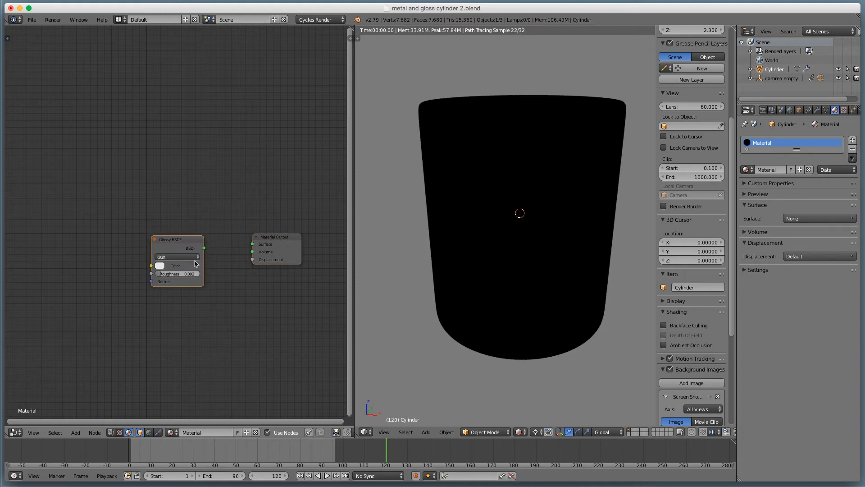
{"action": "key", "text": "x"}
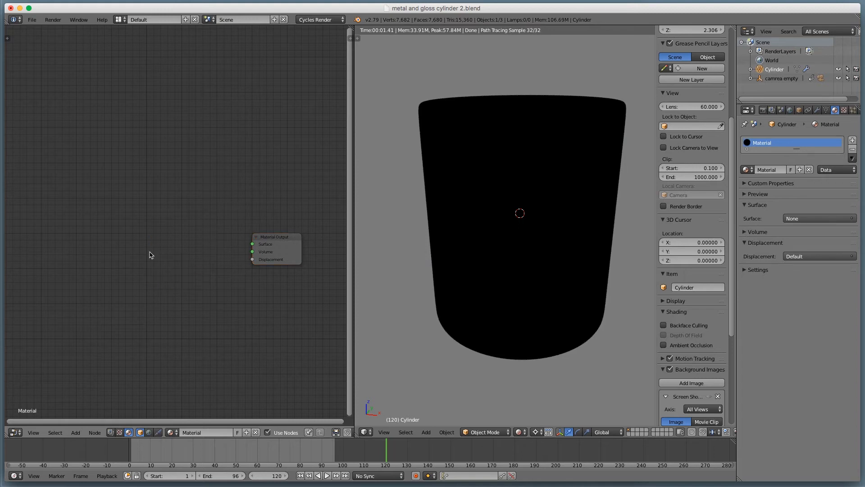
Add a Principled BSDF shader and connect its BSDF output to the Material Output's Surface input
{"action": "key", "text": "shift+a"}
{"action": "mouse_move", "coordinate": [146, 254]}
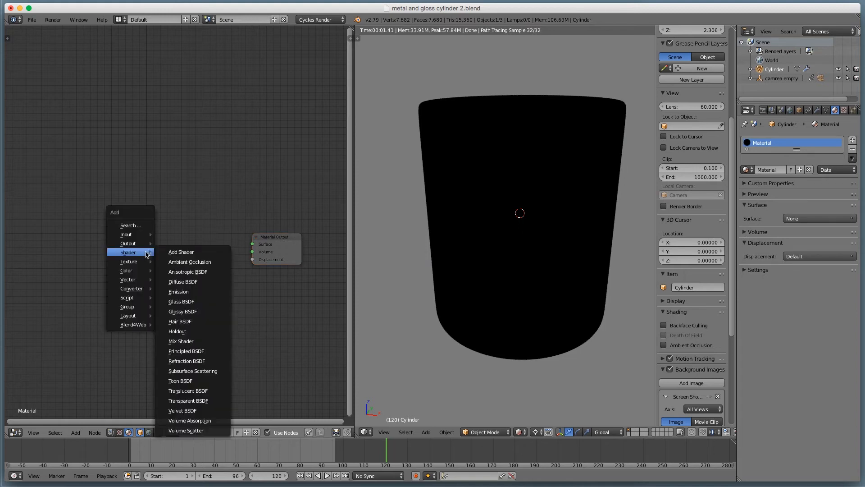
{"action": "left_click", "coordinate": [192, 351]}
{"action": "left_click", "coordinate": [164, 210]}
{"action": "key", "text": "ctrl+space"}
{"action": "scroll", "coordinate": [383, 357], "scroll_direction": "up", "scroll_amount": 1}
{"action": "middle_click_drag", "start_coordinate": [449, 356], "coordinate": [313, 285]}
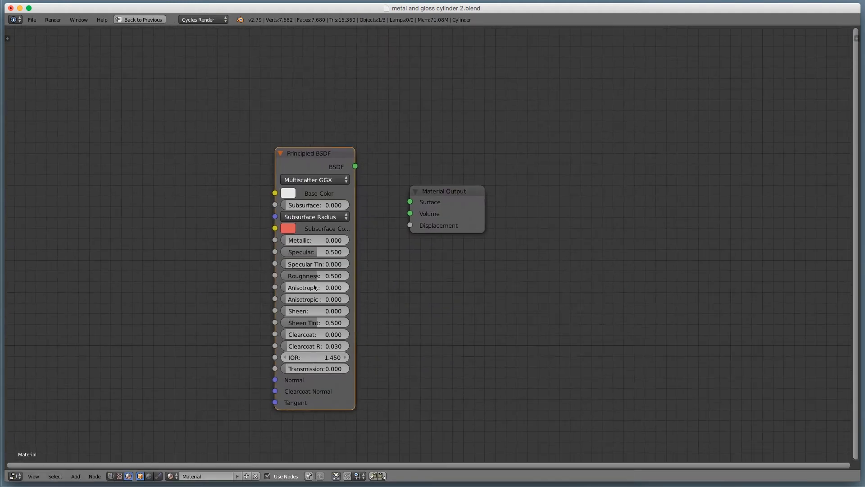
{"action": "left_click_drag", "start_coordinate": [357, 167], "coordinate": [410, 202]}
{"action": "key", "text": "ctrl+space"}
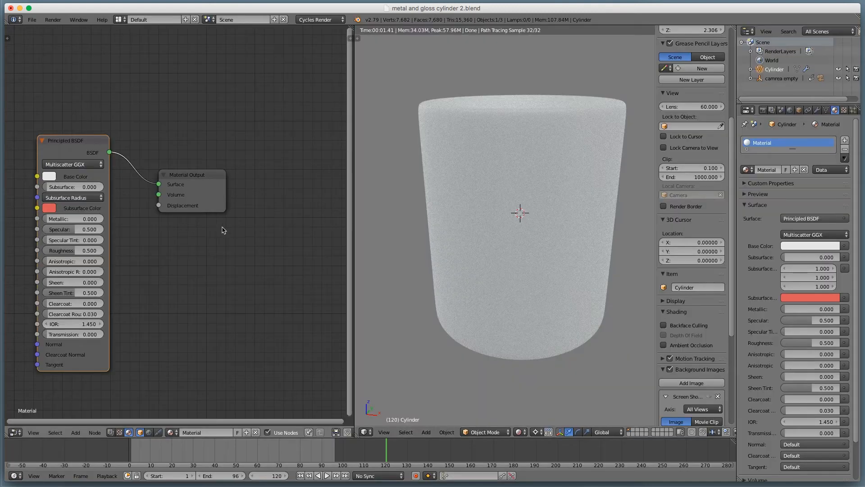
{"action": "middle_click_drag", "start_coordinate": [193, 265], "coordinate": [279, 259]}
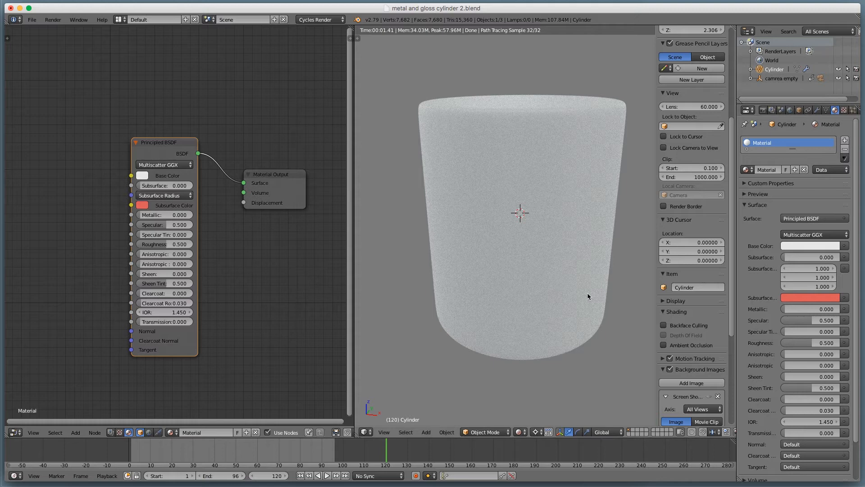
Hide the viewport's properties sidebar and lower the Principled BSDF's roughness to about 0.108
{"action": "key", "text": "n"}
{"action": "scroll", "coordinate": [603, 292], "scroll_direction": "up", "scroll_amount": 1}
{"action": "scroll", "coordinate": [602, 293], "scroll_direction": "down", "scroll_amount": 1}
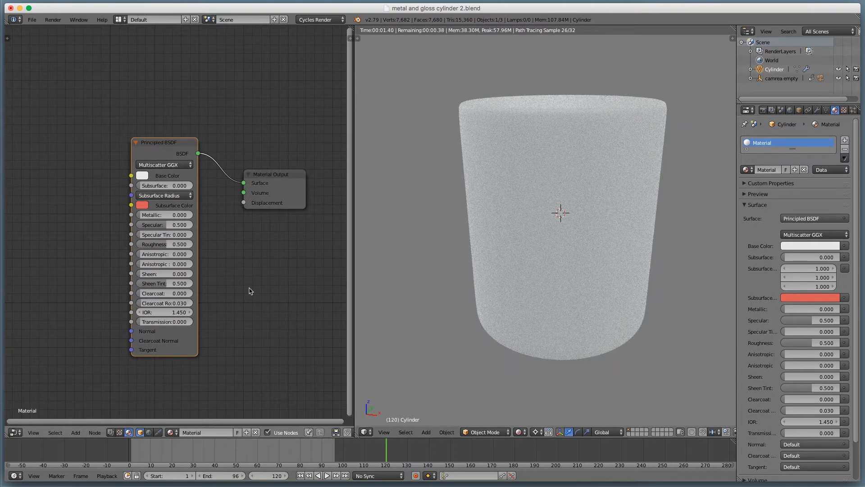
{"action": "left_click_drag", "start_coordinate": [173, 150], "coordinate": [181, 154]}
{"action": "left_click_drag", "start_coordinate": [183, 220], "coordinate": [148, 220]}
{"action": "left_click_drag", "start_coordinate": [168, 250], "coordinate": [155, 251]}
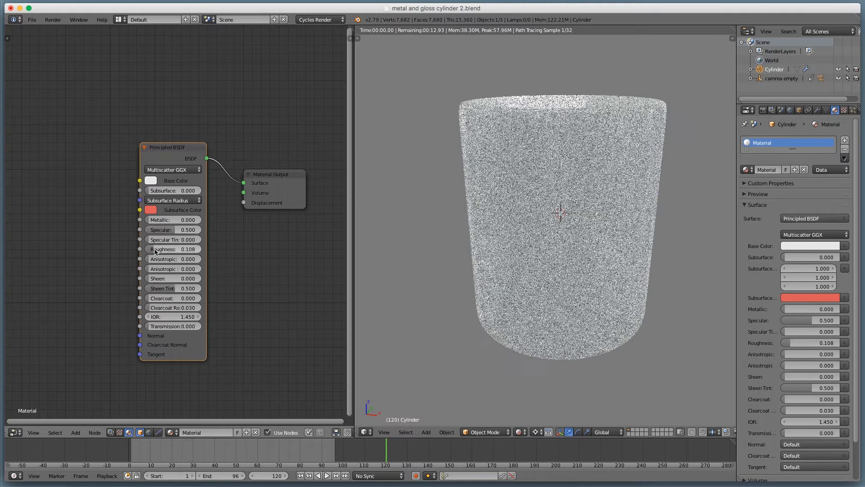
{"action": "left_click", "coordinate": [155, 250]}
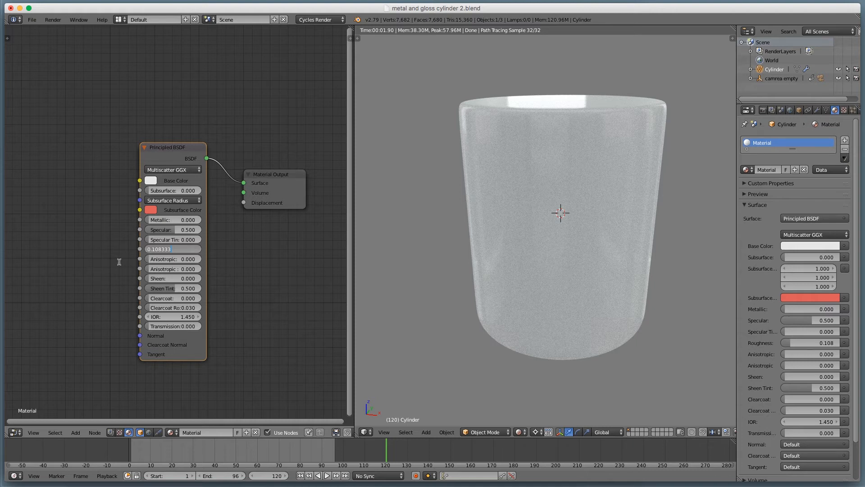
{"action": "key", "text": "Return"}
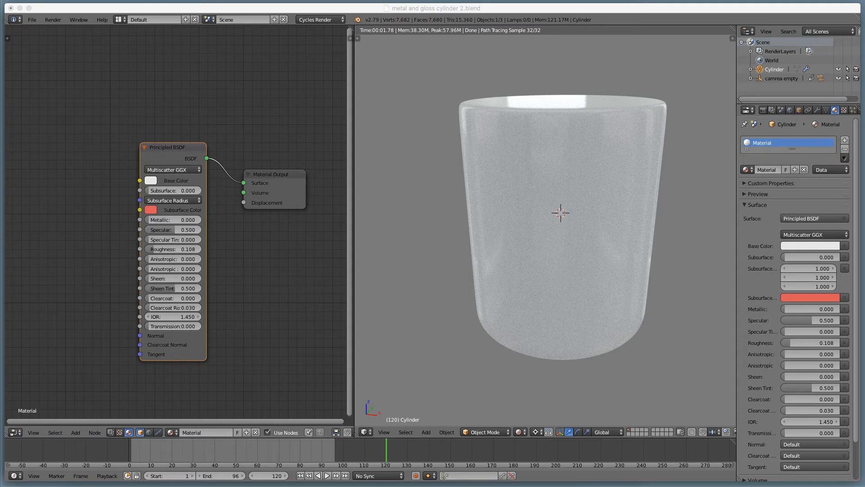
Switch to Photoshop and check the METAL & GLOSS lettering against the UV layer in Metal and Gloss GFX
{"action": "key", "text": "super+Tab"}
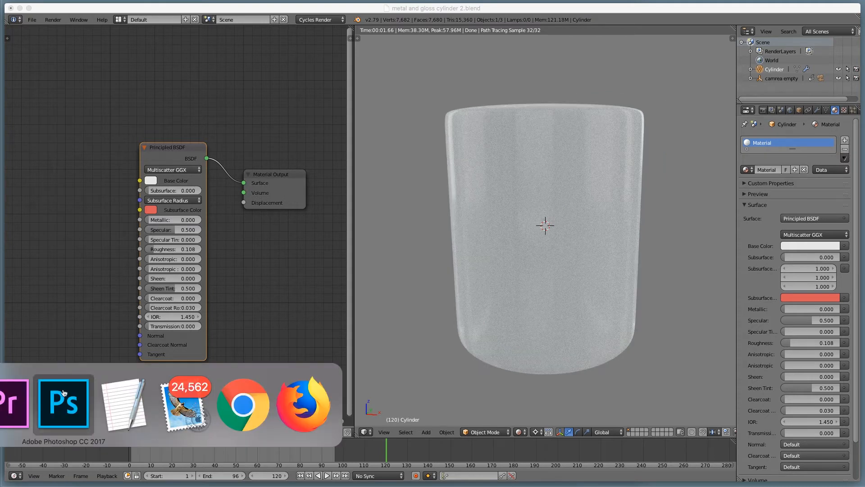
{"action": "left_click", "coordinate": [42, 396]}
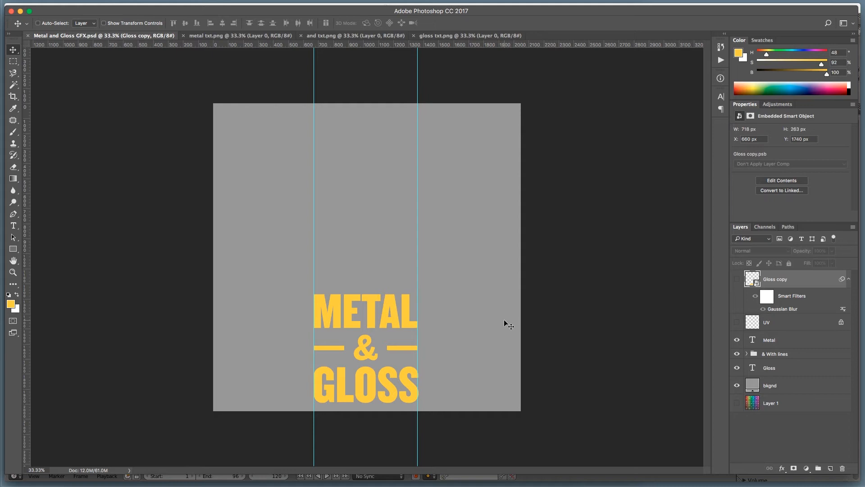
{"action": "left_click", "coordinate": [737, 322]}
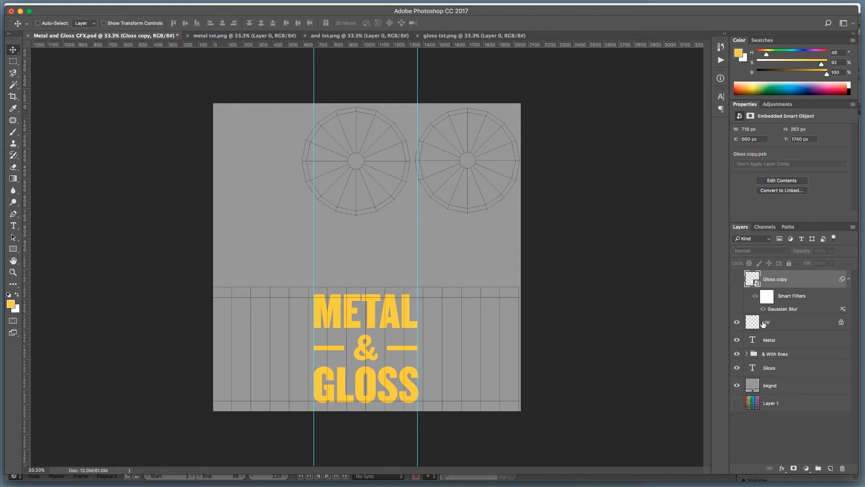
{"action": "left_click", "coordinate": [736, 323]}
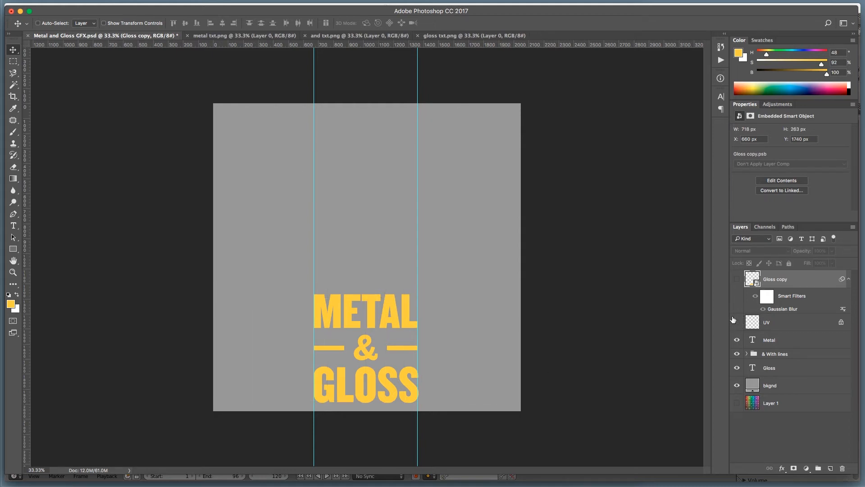
{"action": "left_click", "coordinate": [737, 323]}
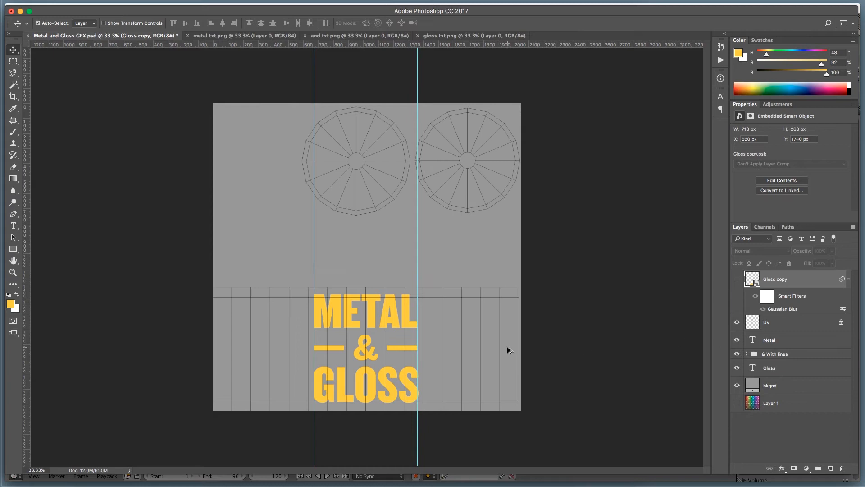
{"action": "key", "text": "super+equal"}
{"action": "key", "text": "super+equal"}
{"action": "left_click_drag", "start_coordinate": [508, 347], "coordinate": [515, 124]}
{"action": "left_click_drag", "start_coordinate": [500, 171], "coordinate": [499, 196]}
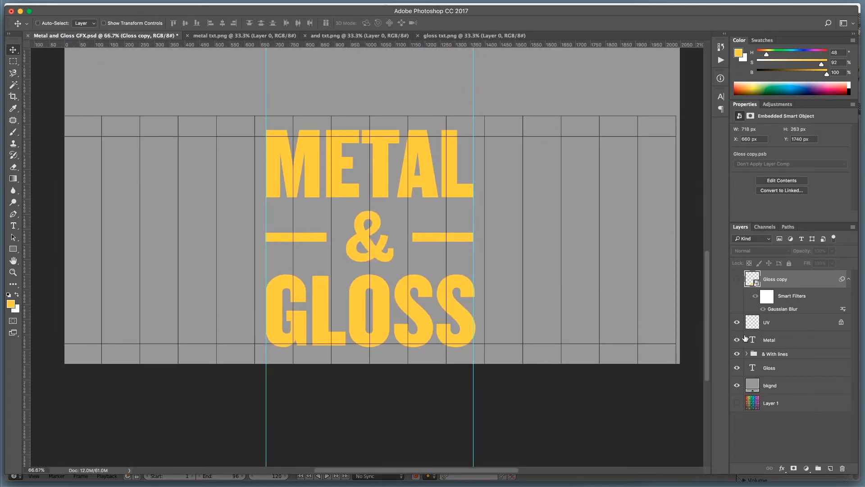
{"action": "left_click", "coordinate": [737, 323]}
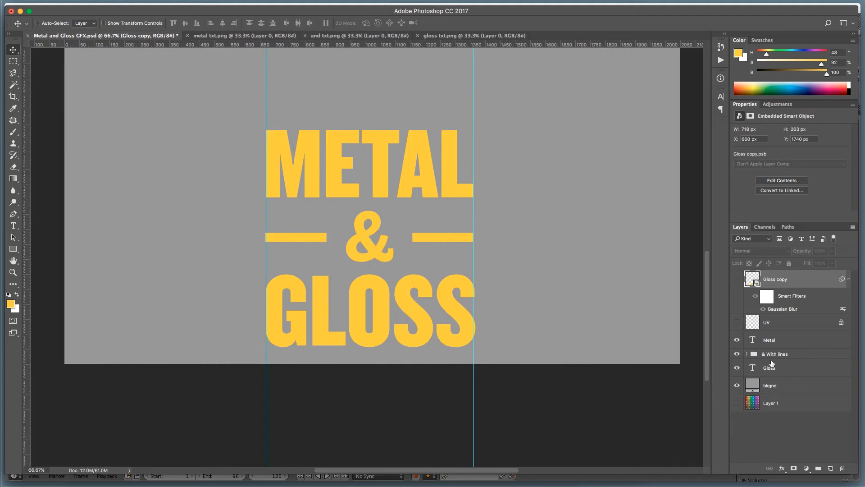
Check the Metal, Gloss, & With lines and bkgnd layers individually by toggling their visibility
{"action": "left_click", "coordinate": [737, 341]}
{"action": "left_click", "coordinate": [737, 369]}
{"action": "left_click", "coordinate": [737, 366]}
{"action": "left_click", "coordinate": [737, 354]}
{"action": "left_click", "coordinate": [737, 354]}
{"action": "left_click", "coordinate": [736, 386]}
{"action": "left_click", "coordinate": [736, 385]}
Review the exported transparent graphics metal txt.png, and txt.png, and gloss txt.png
{"action": "left_click", "coordinate": [242, 37]}
{"action": "left_click", "coordinate": [338, 37]}
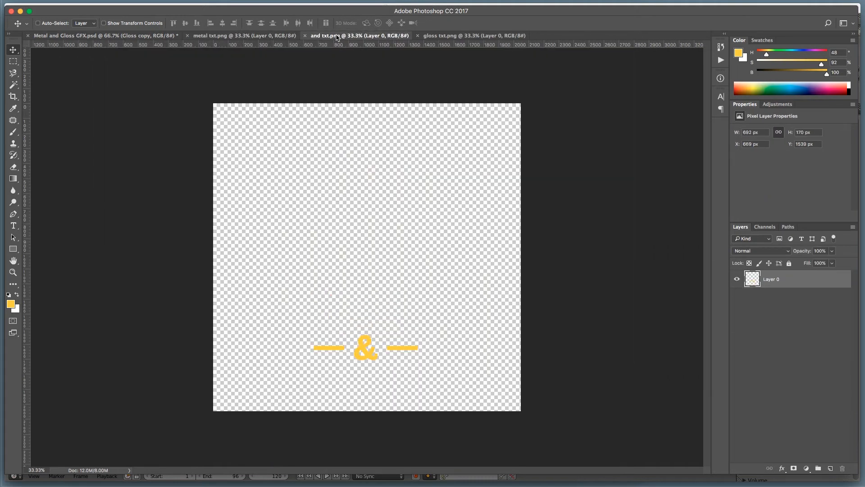
{"action": "left_click", "coordinate": [470, 36]}
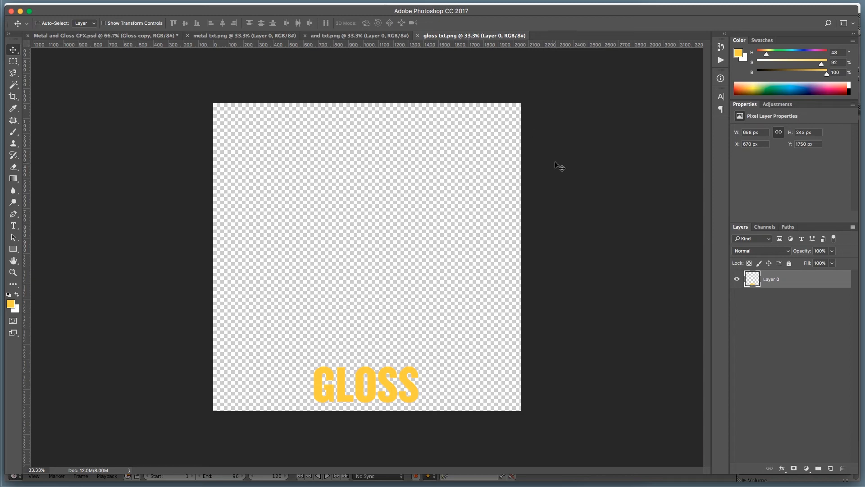
Switch to Blender and load metal txt.png into an Image Texture node of the cylinder's material
{"action": "key", "text": "super+Tab"}
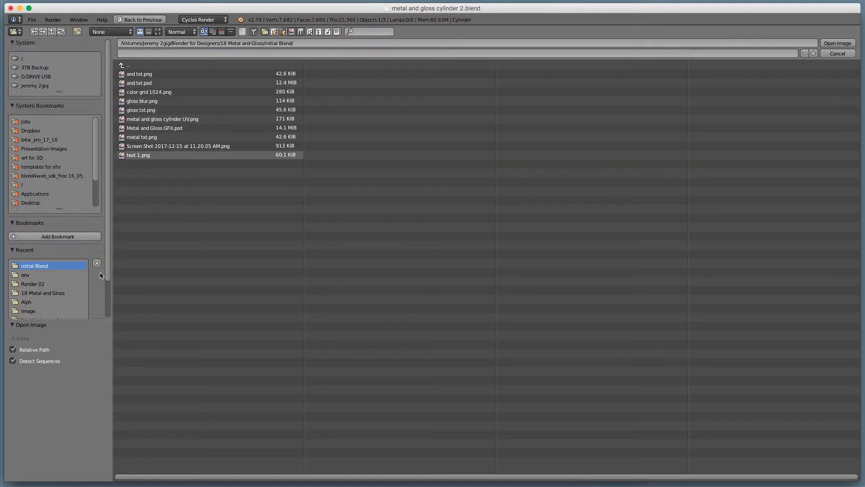
{"action": "double_click", "coordinate": [164, 137]}
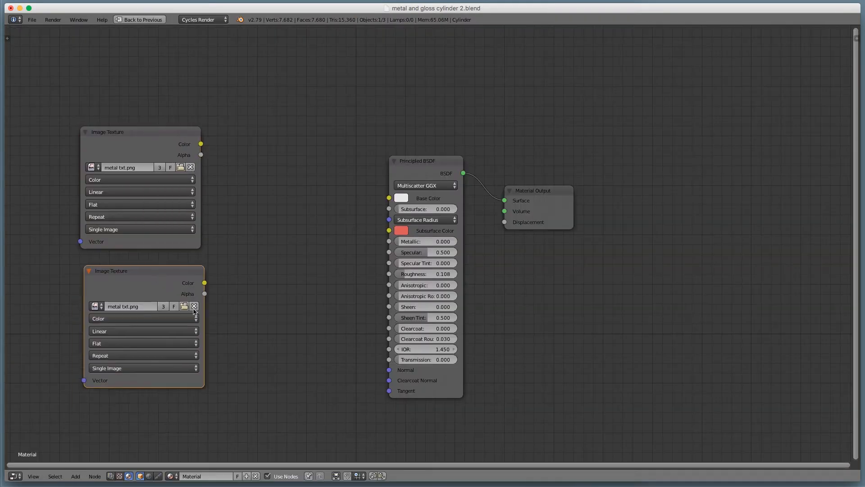
Load and txt.psd into the second Image Texture node and gloss txt.png into a third one
{"action": "left_click", "coordinate": [180, 302]}
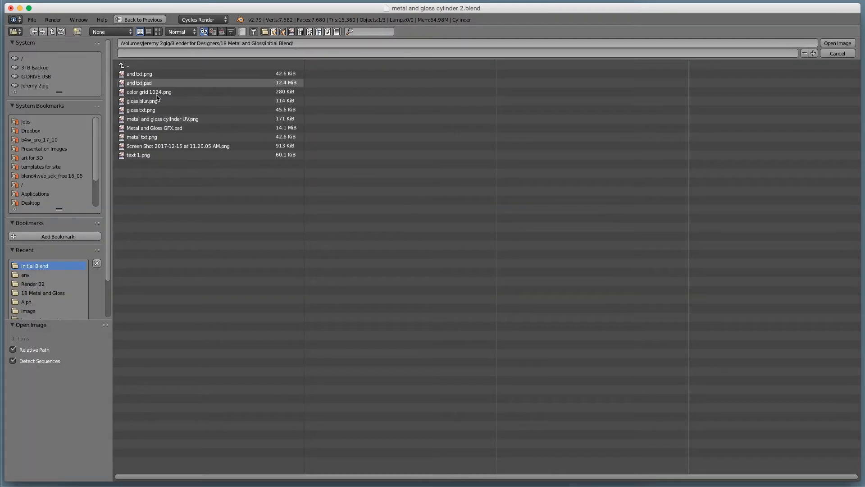
{"action": "double_click", "coordinate": [139, 83]}
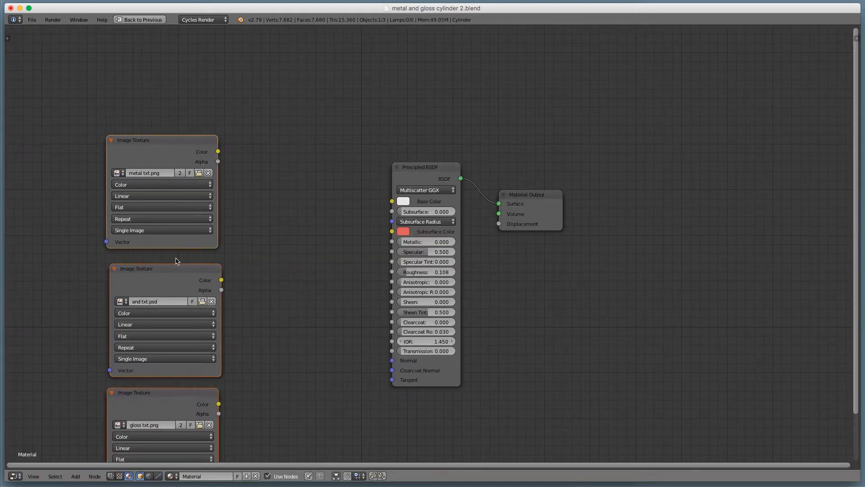
Preview the text textures on the cylinder by linking each Image Texture's color output to Base Color in turn
{"action": "key", "text": "ctrl+Up"}
{"action": "middle_click_drag", "start_coordinate": [103, 203], "coordinate": [180, 205]}
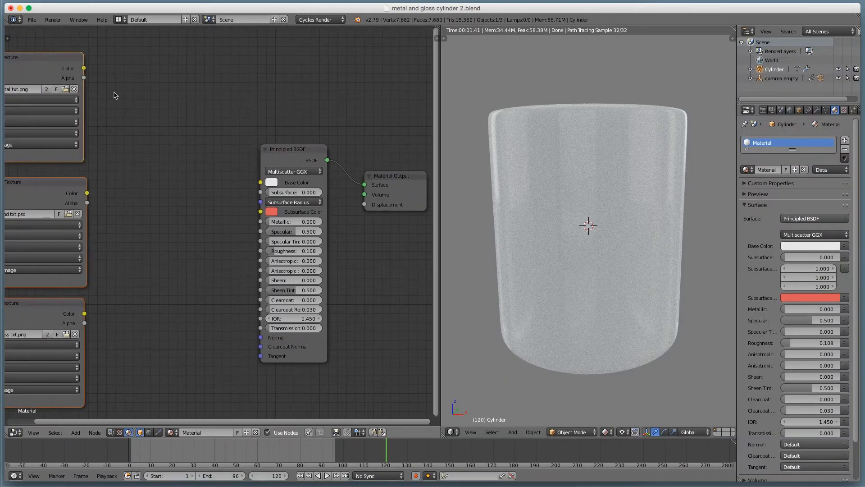
{"action": "left_click_drag", "start_coordinate": [84, 69], "coordinate": [260, 182]}
{"action": "left_click_drag", "start_coordinate": [87, 193], "coordinate": [260, 182]}
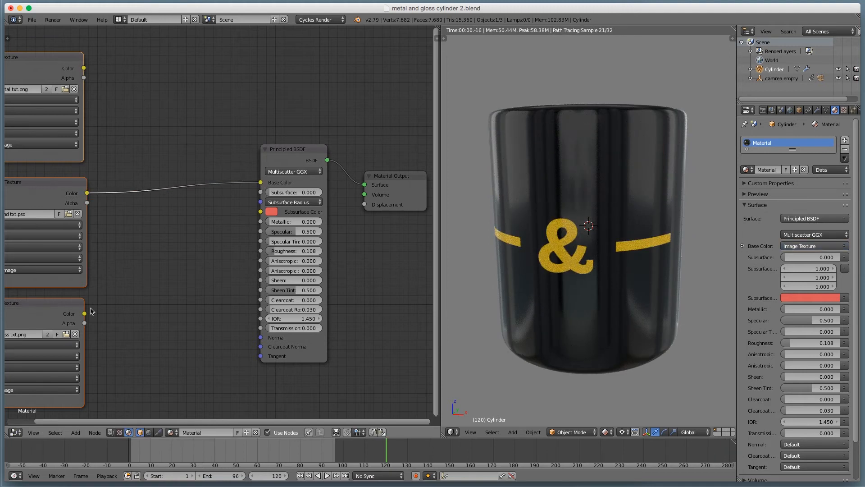
{"action": "left_click_drag", "start_coordinate": [84, 314], "coordinate": [29, 205]}
Add a MixRGB node with the metal txt.png alpha as its factor, feeding the Principled BSDF's Base Color
{"action": "key", "text": "shift+space"}
{"action": "left_click_drag", "start_coordinate": [187, 67], "coordinate": [160, 82]}
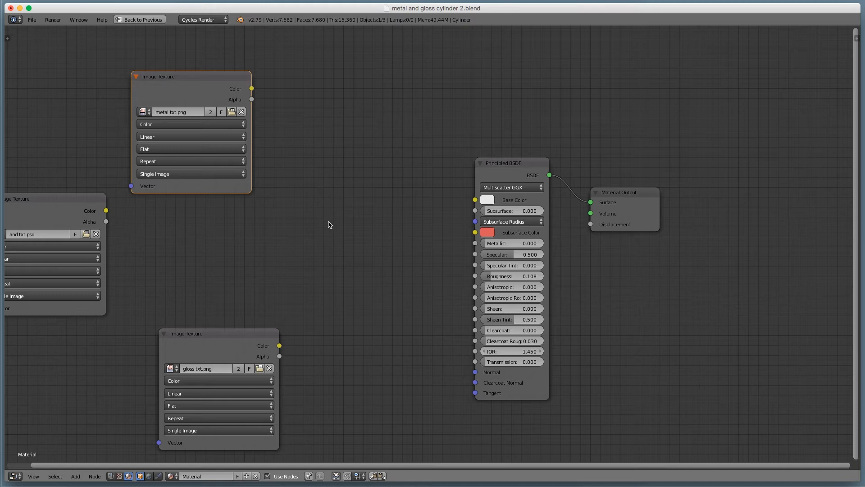
{"action": "key", "text": "shift+a"}
{"action": "mouse_move", "coordinate": [329, 224]}
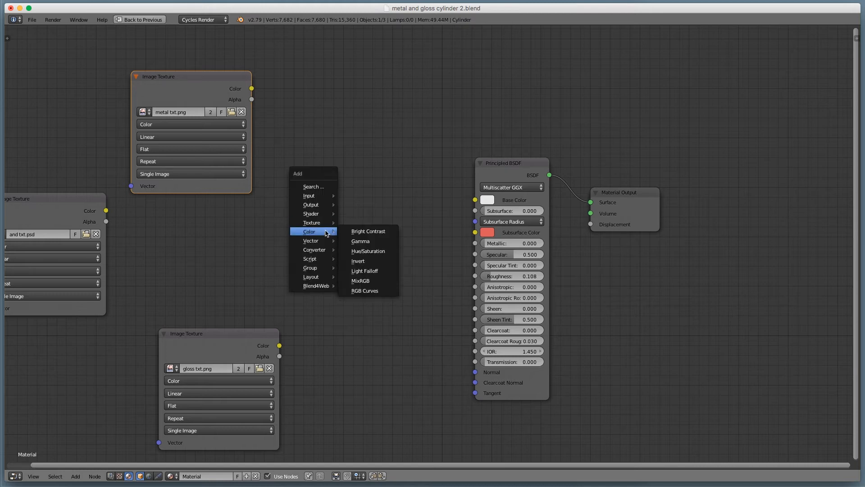
{"action": "left_click", "coordinate": [371, 280]}
{"action": "left_click", "coordinate": [327, 160]}
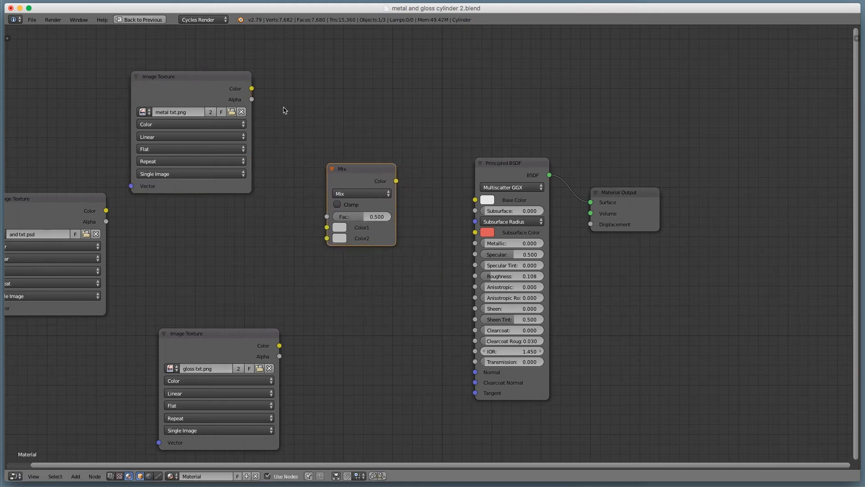
{"action": "left_click_drag", "start_coordinate": [252, 100], "coordinate": [327, 216]}
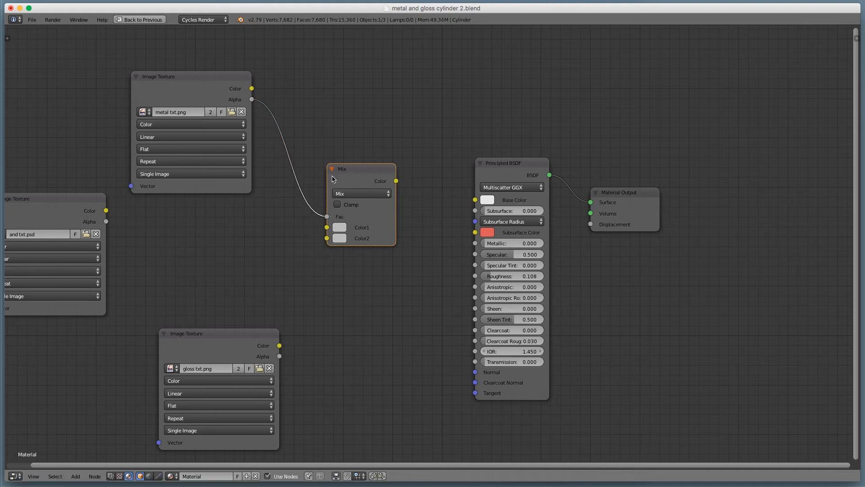
{"action": "left_click_drag", "start_coordinate": [397, 181], "coordinate": [474, 200]}
Darken both Color1 and Color2 of the Mix node to near black
{"action": "left_click", "coordinate": [339, 240]}
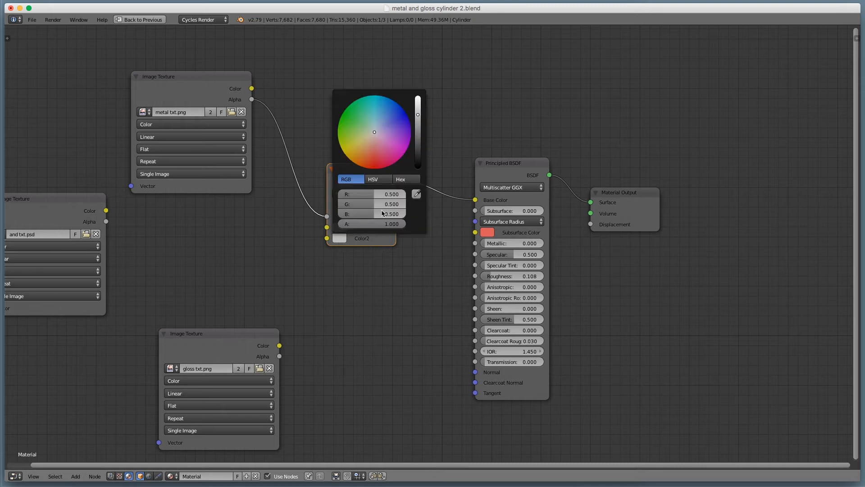
{"action": "left_click", "coordinate": [418, 160]}
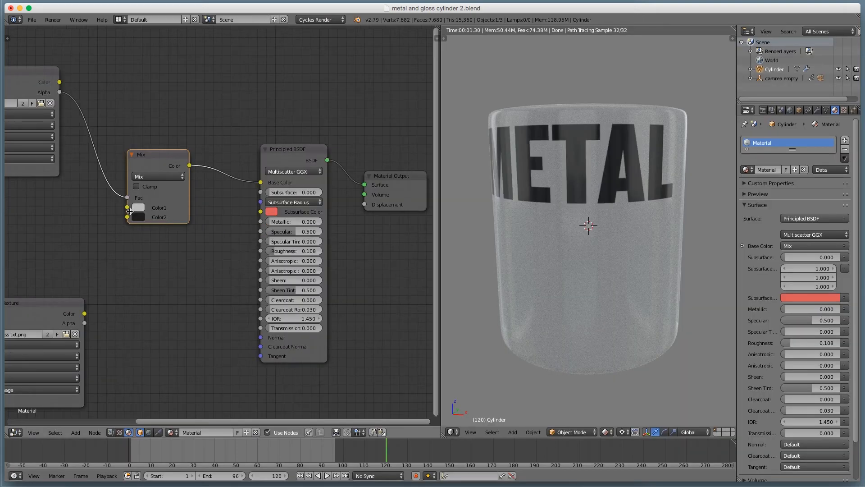
{"action": "left_click", "coordinate": [138, 209]}
{"action": "left_click", "coordinate": [212, 141]}
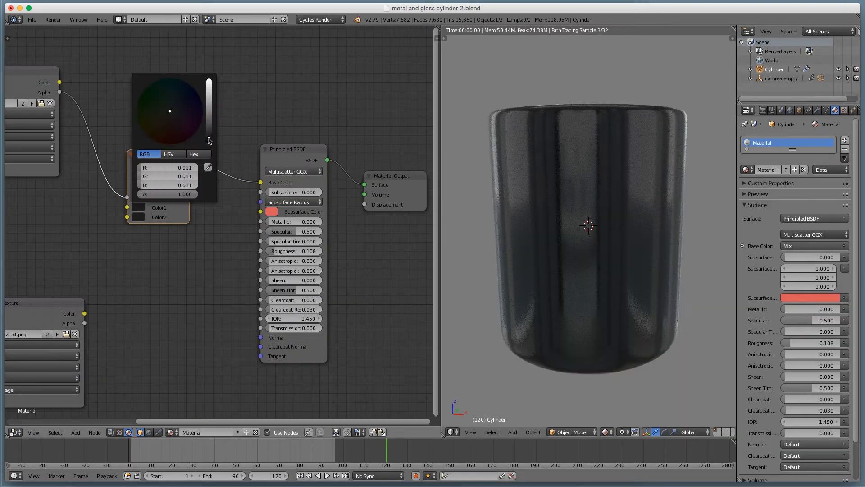
{"action": "left_click", "coordinate": [140, 207]}
{"action": "left_click", "coordinate": [208, 100]}
{"action": "left_click_drag", "start_coordinate": [208, 100], "coordinate": [209, 140]}
Try a bright orange as the Mix node's Color2 for the METAL lettering
{"action": "left_click", "coordinate": [141, 217]}
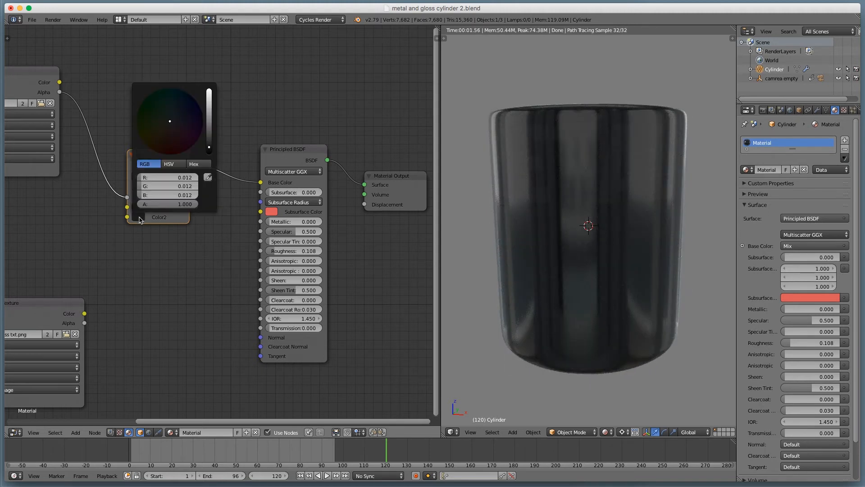
{"action": "mouse_move", "coordinate": [175, 149]}
{"action": "left_mouse_down"}
{"action": "mouse_move", "coordinate": [152, 137]}
{"action": "mouse_move", "coordinate": [147, 146]}
{"action": "left_mouse_up"}
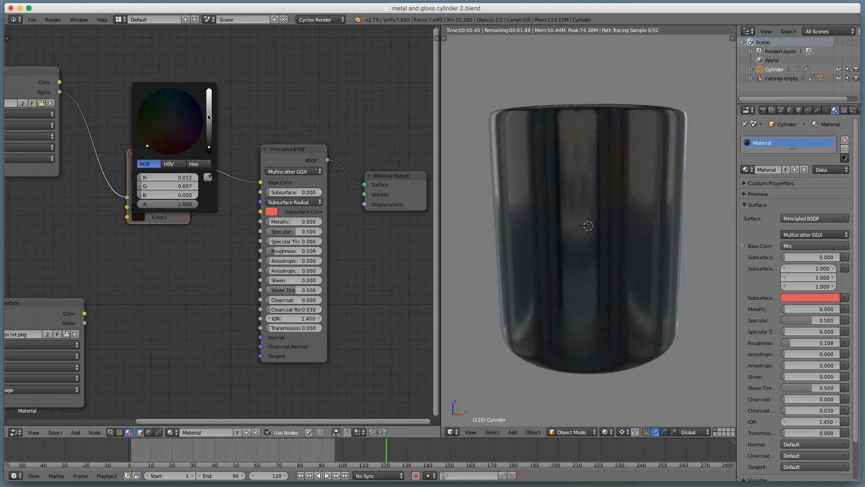
{"action": "left_click", "coordinate": [209, 94]}
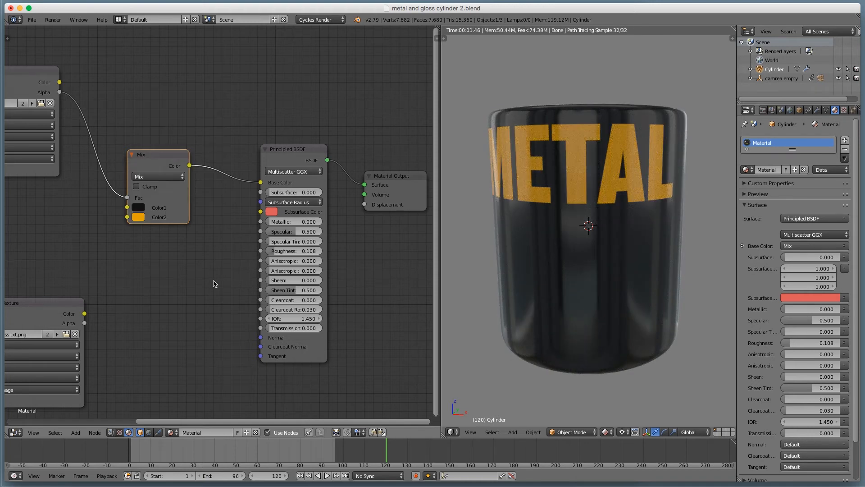
Switch to Photoshop, sample the yellow of the GLOSS lettering and look up its hex code
{"action": "key", "text": "super+Tab"}
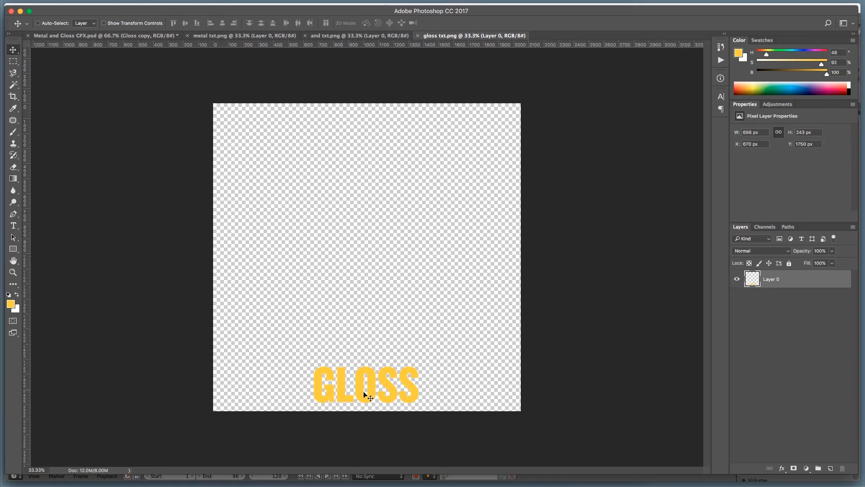
{"action": "key", "text": "i"}
{"action": "left_click", "coordinate": [320, 385]}
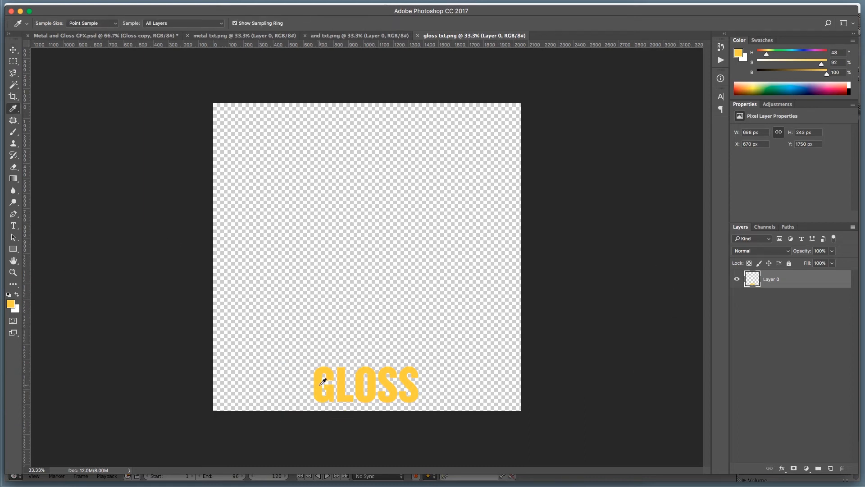
{"action": "left_click", "coordinate": [11, 304]}
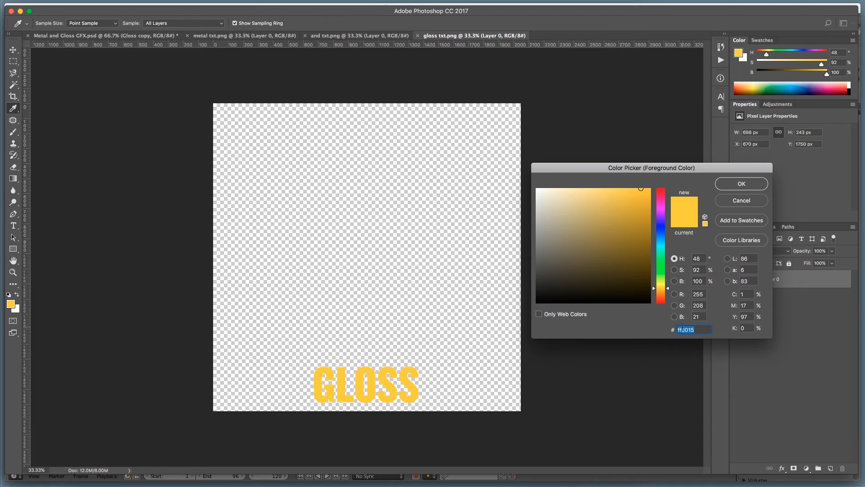
{"action": "key", "text": "Return"}
{"action": "key", "text": "v"}
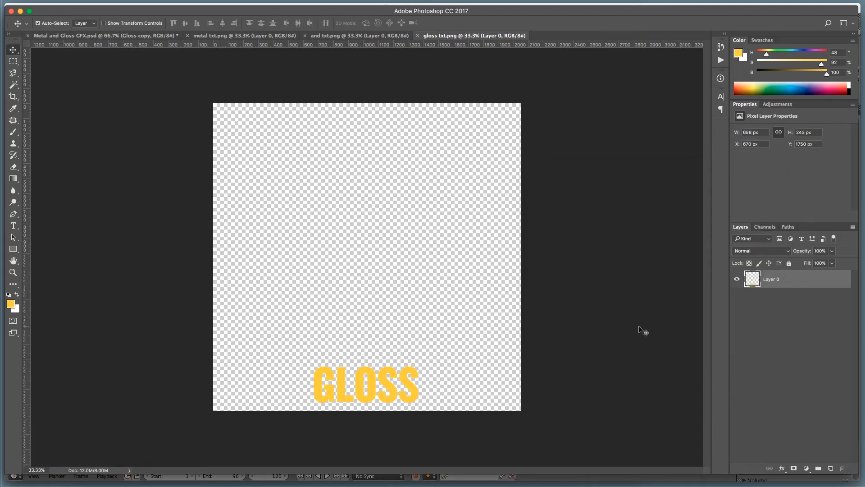
Switch back to Blender and set the Mix node's Color2 to hex FFD015
{"action": "key", "text": "super+Tab"}
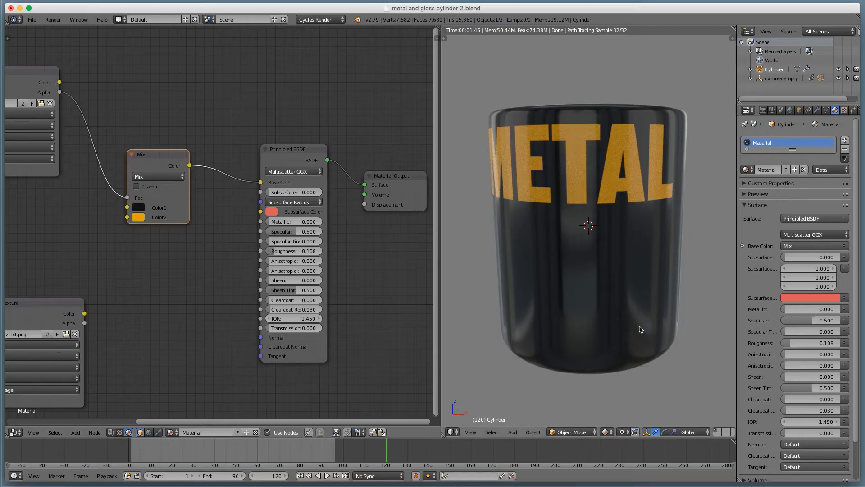
{"action": "left_click", "coordinate": [136, 218]}
{"action": "left_click", "coordinate": [210, 164]}
{"action": "left_click", "coordinate": [162, 177]}
{"action": "type", "text": "ffd015"}
{"action": "key", "text": "Return"}
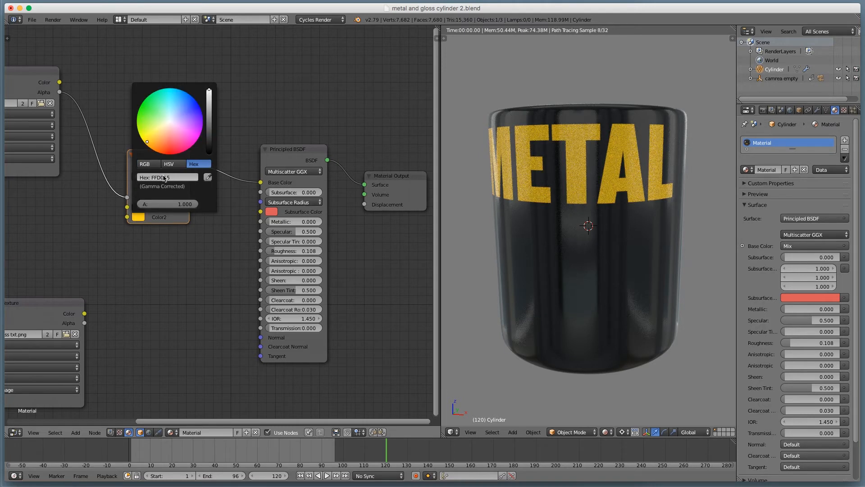
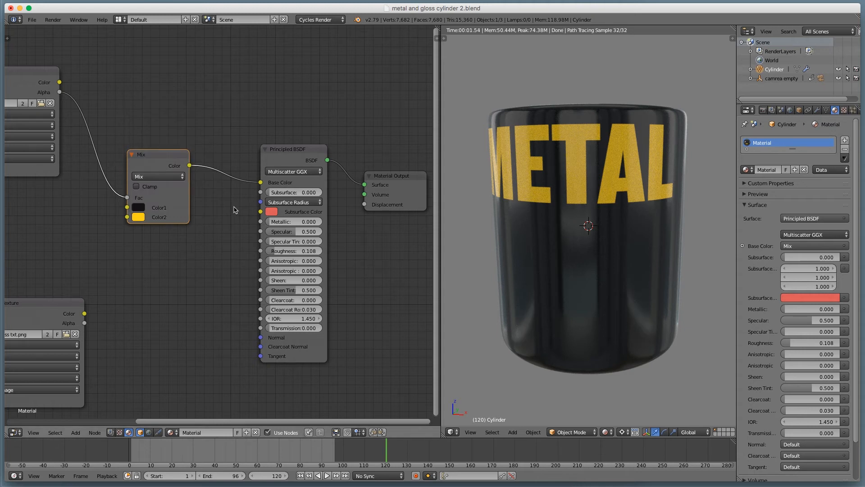
Reposition the Mix node and the metal txt.png texture node to make room for another Mix node
{"action": "mouse_move", "coordinate": [297, 222]}
{"action": "left_mouse_down"}
{"action": "mouse_move", "coordinate": [354, 222]}
{"action": "mouse_move", "coordinate": [295, 222]}
{"action": "left_mouse_up"}
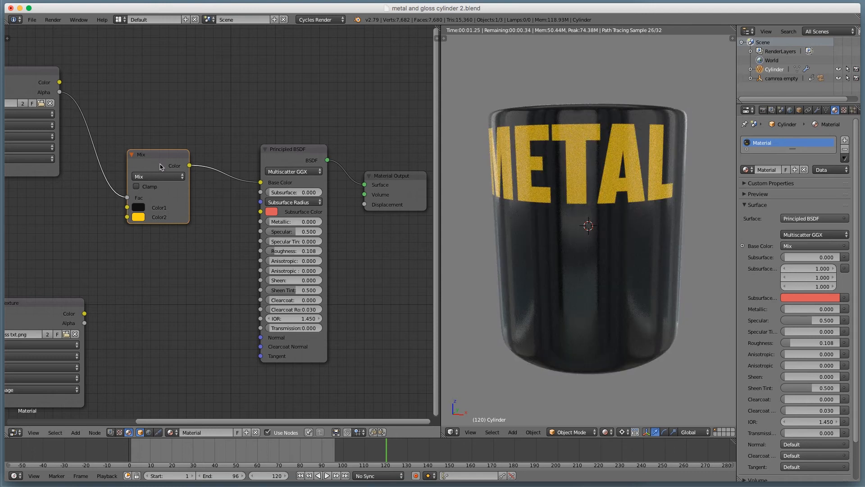
{"action": "left_click_drag", "start_coordinate": [158, 163], "coordinate": [162, 110]}
{"action": "middle_click_drag", "start_coordinate": [162, 109], "coordinate": [209, 165]}
{"action": "mouse_move", "coordinate": [565, 307]}
{"action": "middle_mouse_down"}
{"action": "mouse_move", "coordinate": [575, 311]}
{"action": "mouse_move", "coordinate": [561, 312]}
{"action": "middle_mouse_up"}
{"action": "mouse_move", "coordinate": [75, 138]}
{"action": "left_mouse_down"}
{"action": "mouse_move", "coordinate": [52, 136]}
{"action": "mouse_move", "coordinate": [65, 136]}
{"action": "left_mouse_up"}
Duplicate the Mix node below the original and connect the metal txt.png alpha to the duplicate's factor
{"action": "left_click", "coordinate": [194, 153]}
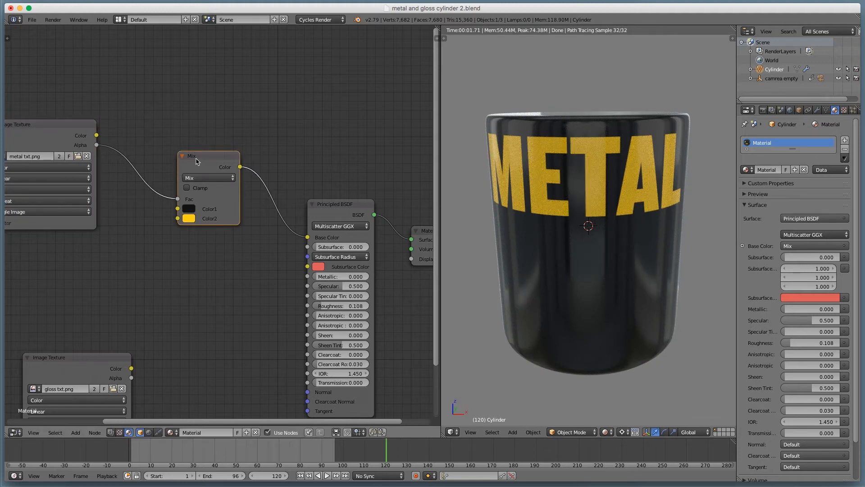
{"action": "key", "text": "shift+d"}
{"action": "left_click", "coordinate": [201, 263]}
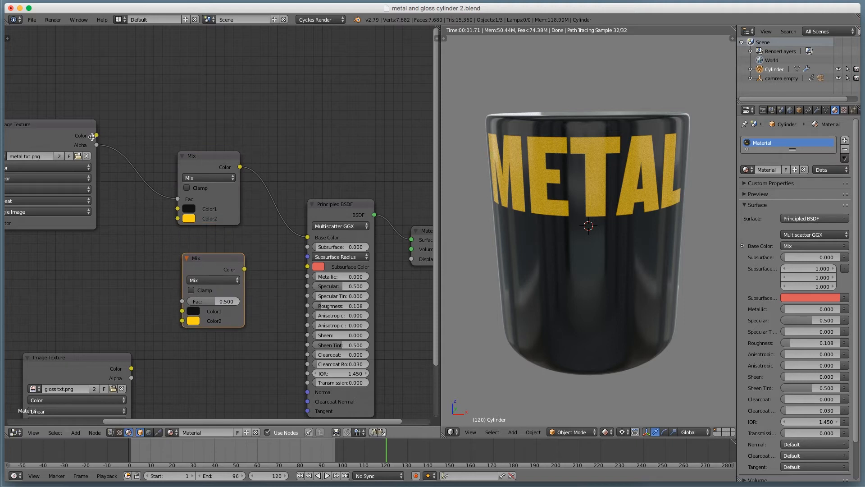
{"action": "left_click_drag", "start_coordinate": [96, 145], "coordinate": [182, 301]}
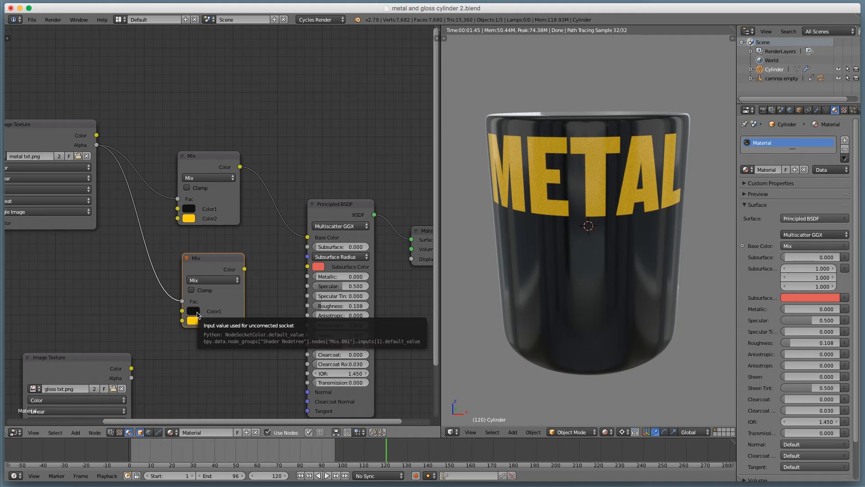
Set the duplicated Mix node's Color2 to white and connect its output to the Principled BSDF's Metallic input
{"action": "left_click", "coordinate": [196, 314]}
{"action": "key", "text": "Escape"}
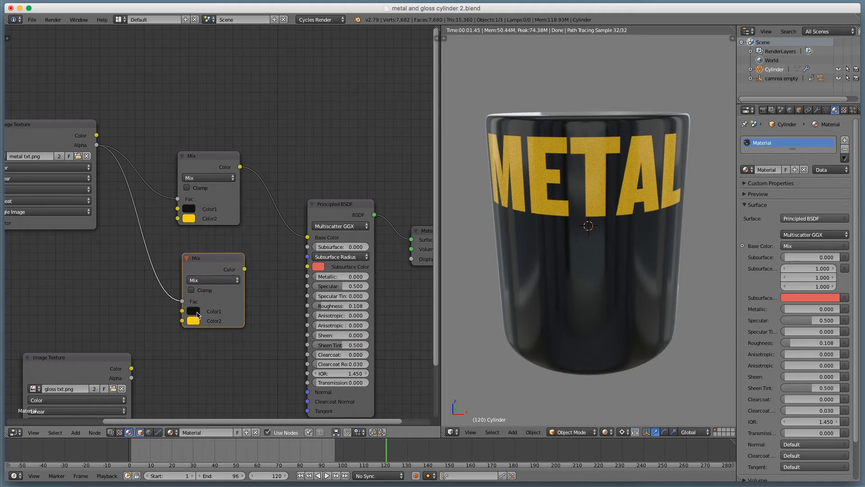
{"action": "left_click", "coordinate": [197, 314]}
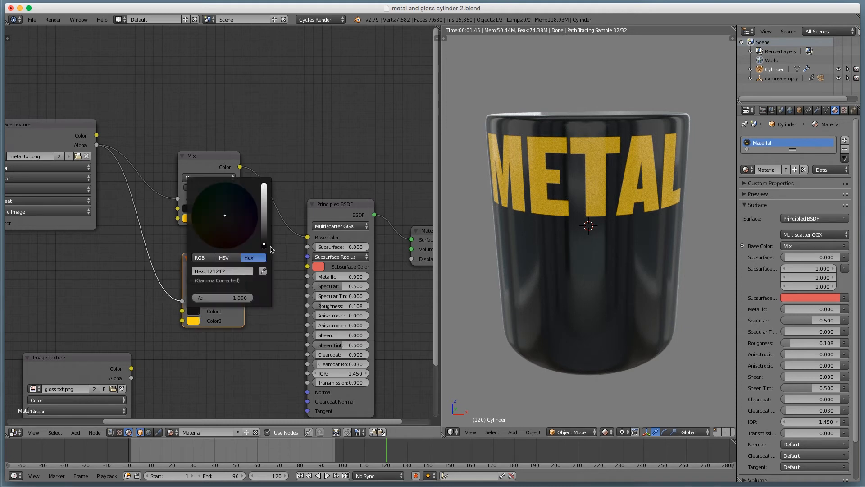
{"action": "left_click", "coordinate": [193, 321]}
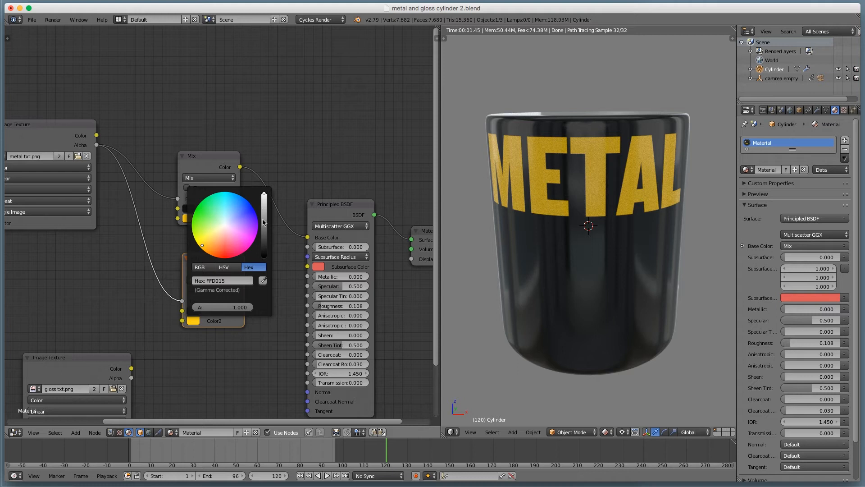
{"action": "left_click", "coordinate": [223, 266]}
{"action": "left_click_drag", "start_coordinate": [238, 290], "coordinate": [190, 290]}
{"action": "left_click", "coordinate": [340, 364]}
{"action": "key", "text": "Return"}
{"action": "left_click_drag", "start_coordinate": [244, 269], "coordinate": [307, 276]}
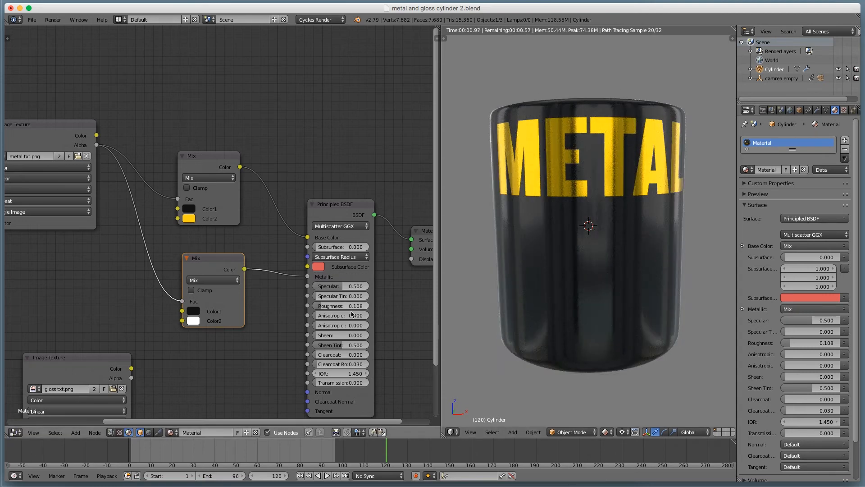
Reposition the gloss txt.png texture node and the second Mix node to clear space between them
{"action": "middle_click_drag", "start_coordinate": [634, 242], "coordinate": [627, 266]}
{"action": "left_click_drag", "start_coordinate": [213, 270], "coordinate": [209, 262]}
{"action": "scroll", "coordinate": [525, 297], "scroll_direction": "up", "scroll_amount": 2}
{"action": "scroll", "coordinate": [526, 297], "scroll_direction": "down", "scroll_amount": 2}
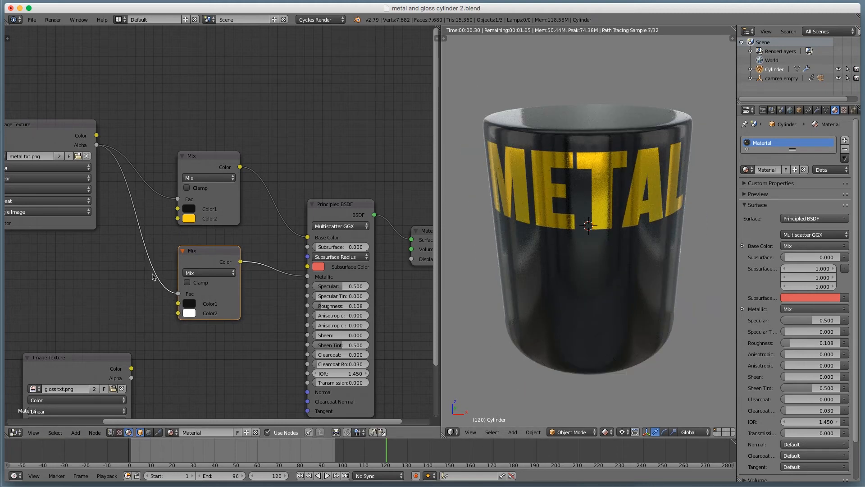
{"action": "scroll", "coordinate": [215, 270], "scroll_direction": "down", "scroll_amount": 1}
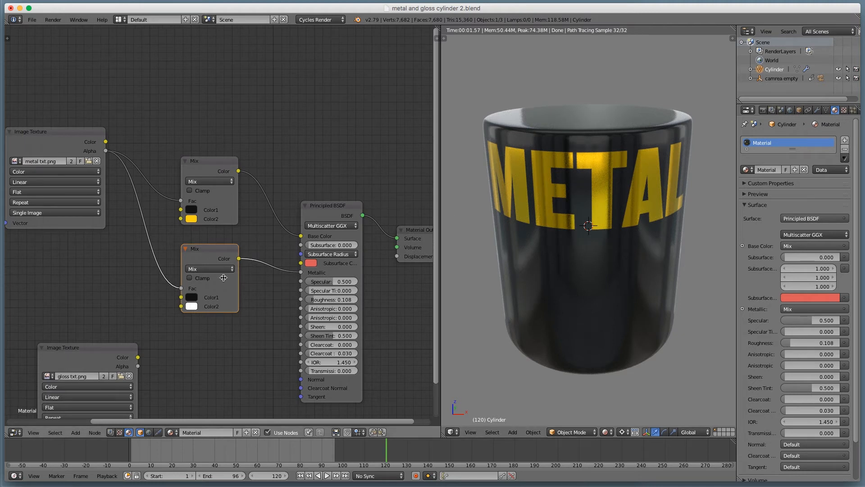
{"action": "scroll", "coordinate": [135, 301], "scroll_direction": "down", "scroll_amount": 1}
{"action": "middle_click_drag", "start_coordinate": [138, 301], "coordinate": [228, 289]}
{"action": "left_click_drag", "start_coordinate": [153, 334], "coordinate": [116, 336]}
{"action": "middle_click_drag", "start_coordinate": [239, 307], "coordinate": [157, 312]}
{"action": "left_click_drag", "start_coordinate": [204, 253], "coordinate": [215, 260]}
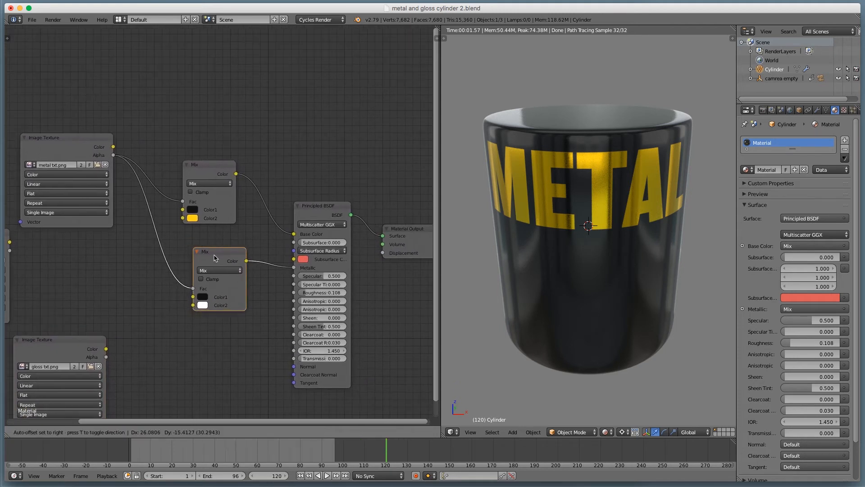
{"action": "scroll", "coordinate": [135, 159], "scroll_direction": "up", "scroll_amount": 1}
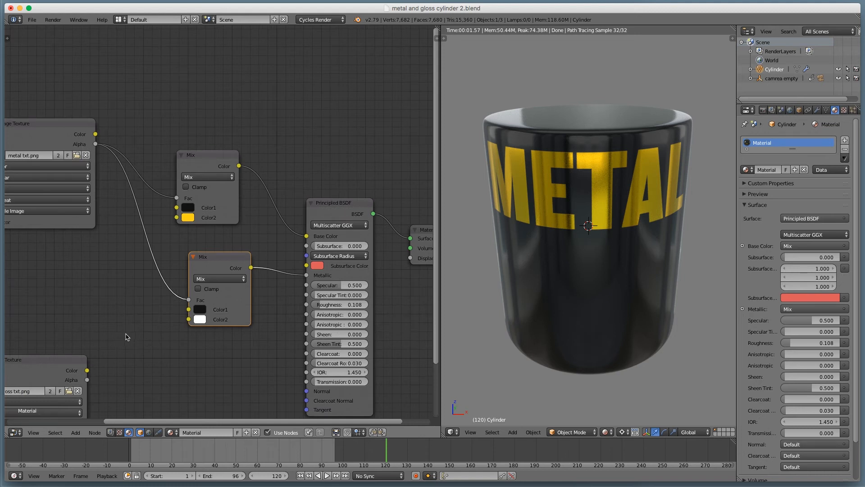
Add a Math node with the Add operation between the texture nodes and the second Mix node
{"action": "key", "text": "shift+a"}
{"action": "mouse_move", "coordinate": [122, 346]}
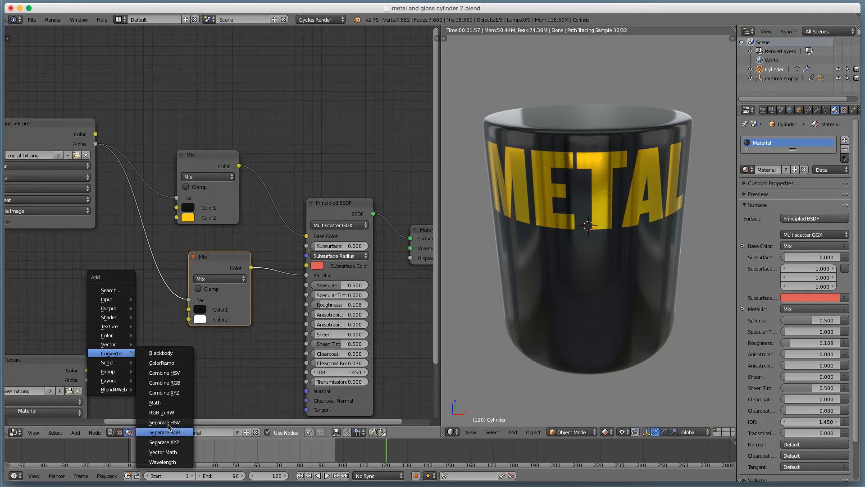
{"action": "left_click", "coordinate": [175, 403]}
{"action": "left_click", "coordinate": [102, 276]}
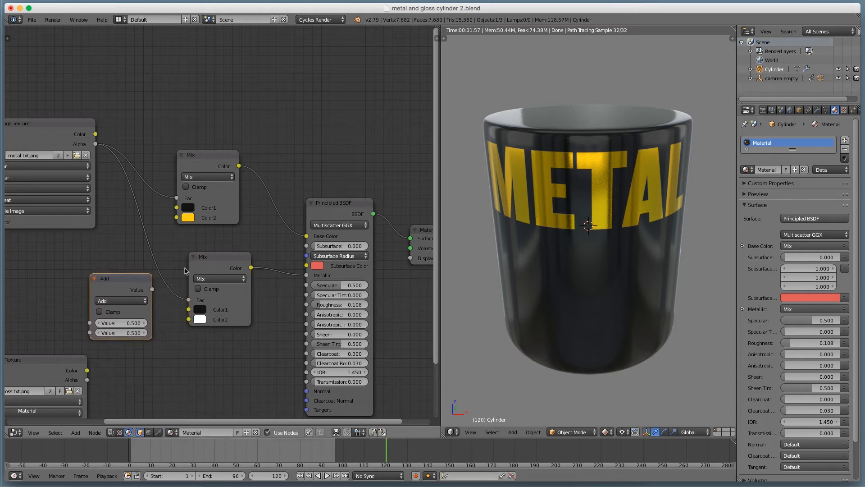
Reposition the second Mix and Add nodes, then connect the metal txt.png and gloss txt.png alphas to the Add node's two values
{"action": "left_click_drag", "start_coordinate": [213, 261], "coordinate": [237, 251]}
{"action": "left_click_drag", "start_coordinate": [132, 281], "coordinate": [143, 280]}
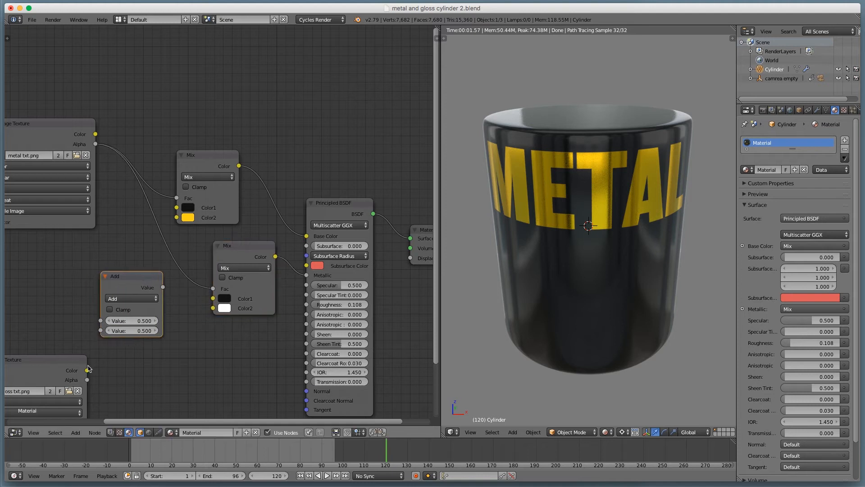
{"action": "left_click_drag", "start_coordinate": [87, 380], "coordinate": [91, 381]}
{"action": "left_click_drag", "start_coordinate": [106, 345], "coordinate": [102, 331]}
{"action": "left_click_drag", "start_coordinate": [96, 145], "coordinate": [100, 320]}
Move the Add node closer to the Mix nodes and connect its output to the first Mix node's factor
{"action": "key", "text": "g"}
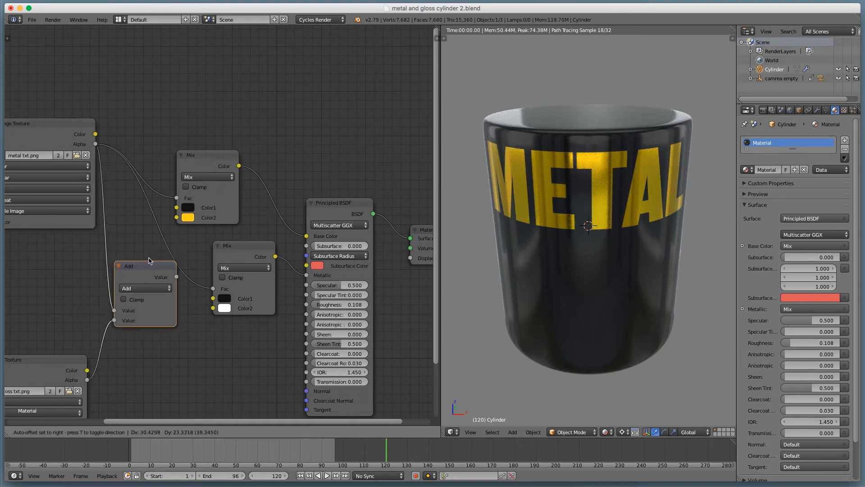
{"action": "left_click", "coordinate": [165, 255]}
{"action": "left_click_drag", "start_coordinate": [175, 271], "coordinate": [177, 201]}
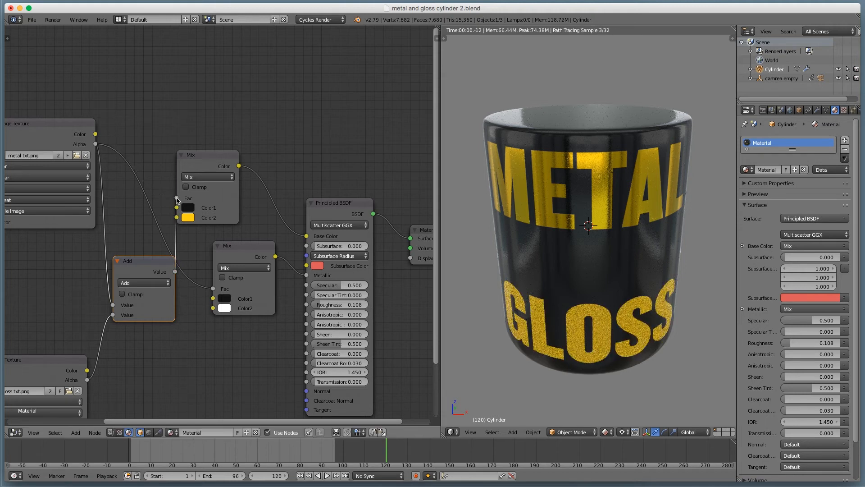
Connect the Add node's output to the second Mix node's factor and check the cylinder in the rendered view
{"action": "mouse_move", "coordinate": [237, 255]}
{"action": "left_mouse_down"}
{"action": "mouse_move", "coordinate": [246, 241]}
{"action": "mouse_move", "coordinate": [233, 255]}
{"action": "left_mouse_up"}
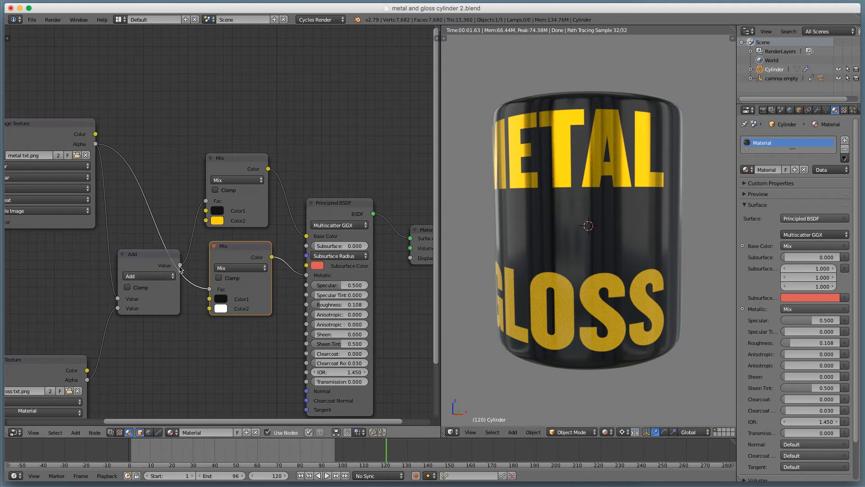
{"action": "left_click_drag", "start_coordinate": [180, 265], "coordinate": [210, 289]}
{"action": "middle_click_drag", "start_coordinate": [539, 114], "coordinate": [576, 117]}
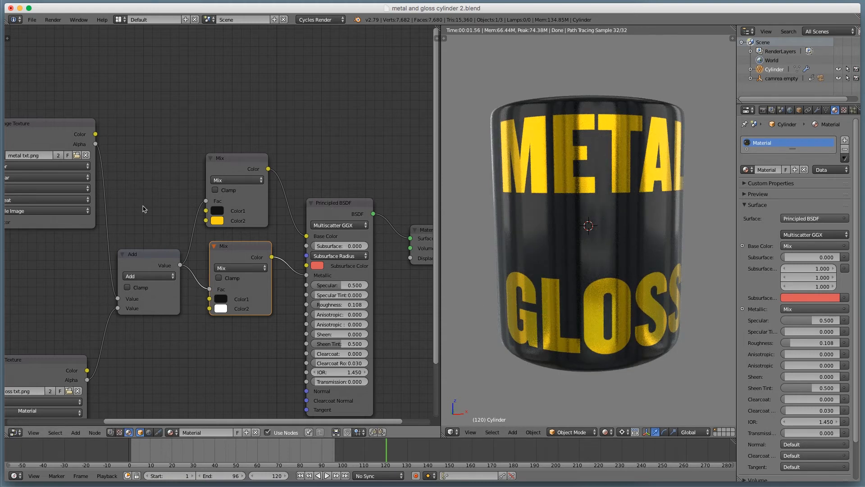
Replace the second Mix node's factor link with one from metal txt.png's Color output and move that Mix node up
{"action": "mouse_move", "coordinate": [209, 291]}
{"action": "left_mouse_down"}
{"action": "mouse_move", "coordinate": [102, 159]}
{"action": "mouse_move", "coordinate": [116, 165]}
{"action": "mouse_move", "coordinate": [109, 143]}
{"action": "mouse_move", "coordinate": [209, 289]}
{"action": "left_mouse_up"}
{"action": "left_click_drag", "start_coordinate": [247, 264], "coordinate": [248, 255]}
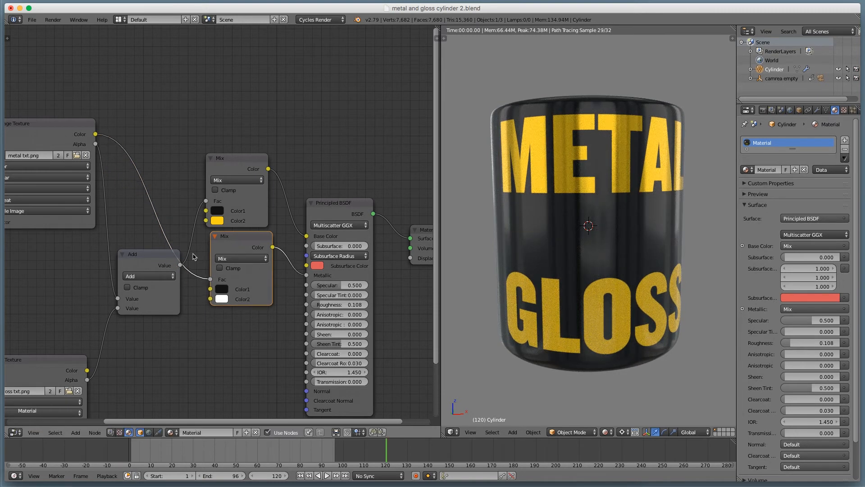
Move the Add node up and place a duplicate of it directly below
{"action": "left_click_drag", "start_coordinate": [146, 256], "coordinate": [144, 228]}
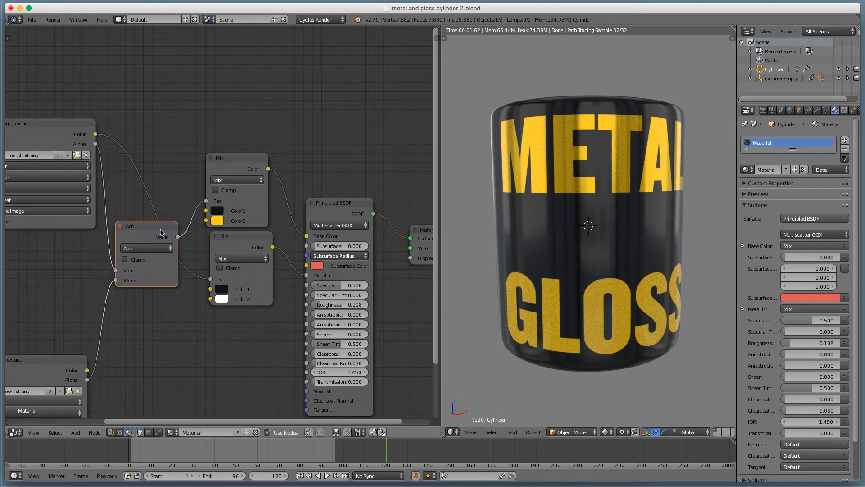
{"action": "key", "text": "shift+d"}
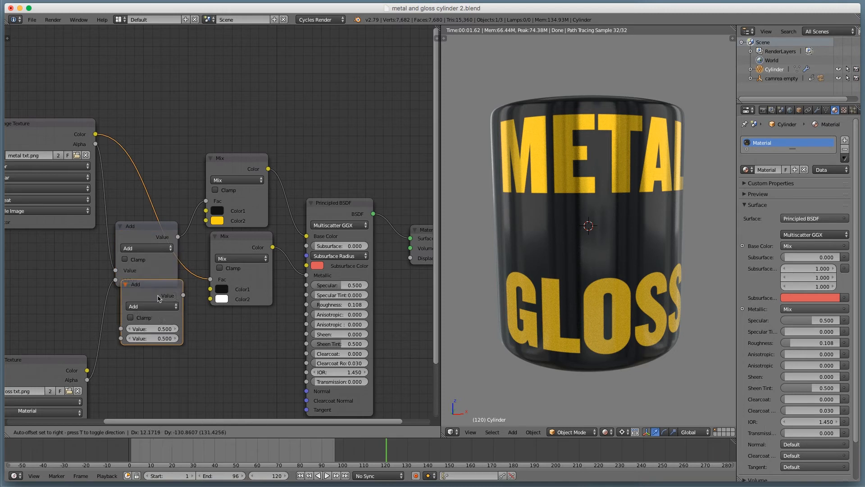
{"action": "left_click", "coordinate": [157, 305]}
{"action": "middle_click_drag", "start_coordinate": [147, 324], "coordinate": [240, 360]}
Maximize the node editor and move the Principled BSDF and Material Output nodes away from the Mix nodes to make room
{"action": "scroll", "coordinate": [268, 300], "scroll_direction": "down", "scroll_amount": 1}
{"action": "key", "text": "shift+space"}
{"action": "middle_click_drag", "start_coordinate": [669, 287], "coordinate": [423, 208]}
{"action": "left_click", "coordinate": [392, 198]}
{"action": "left_click", "coordinate": [463, 218], "text": "shift"}
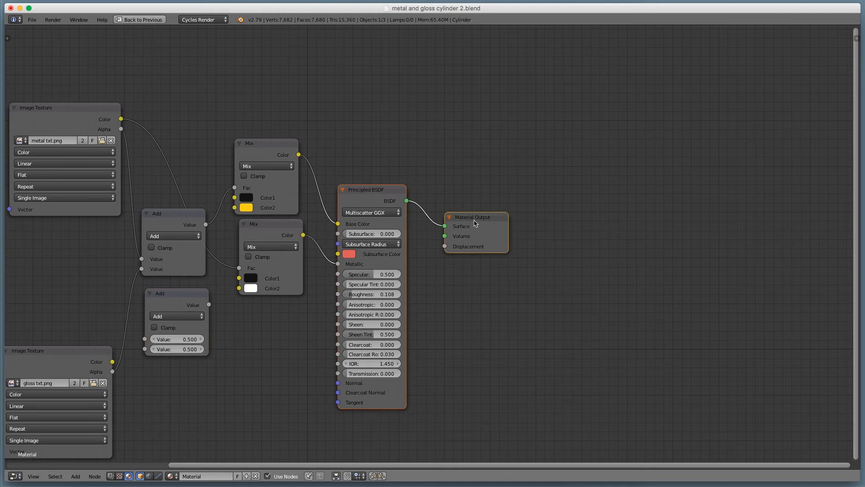
{"action": "left_click_drag", "start_coordinate": [476, 223], "coordinate": [635, 223]}
Spread out the two Mix nodes and the duplicated Add node, and move the gloss txt.png texture node up beneath metal txt.png
{"action": "left_click", "coordinate": [262, 151]}
{"action": "left_click", "coordinate": [273, 226], "text": "shift"}
{"action": "left_click_drag", "start_coordinate": [272, 226], "coordinate": [415, 220]}
{"action": "left_click_drag", "start_coordinate": [195, 296], "coordinate": [313, 272]}
{"action": "left_click_drag", "start_coordinate": [73, 350], "coordinate": [90, 266]}
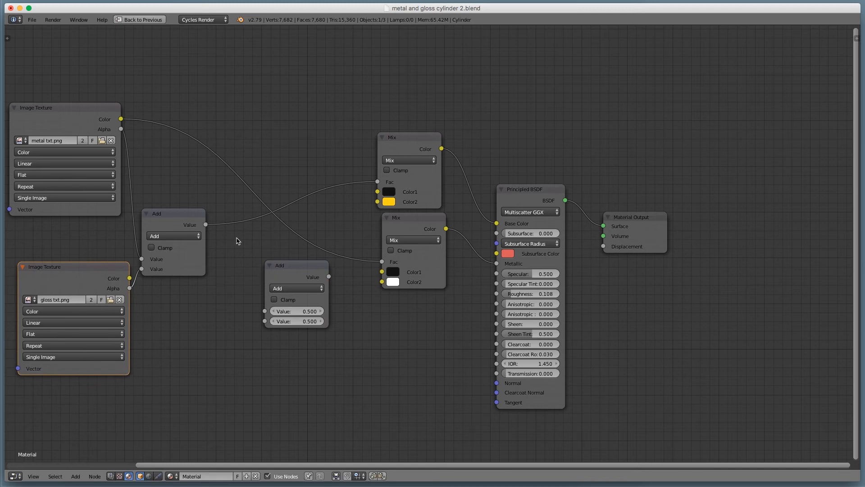
Combine the first Add output with the and txt.psd alpha in the second Add node and connect its output to the first Mix node's factor
{"action": "left_click_drag", "start_coordinate": [206, 224], "coordinate": [265, 311]}
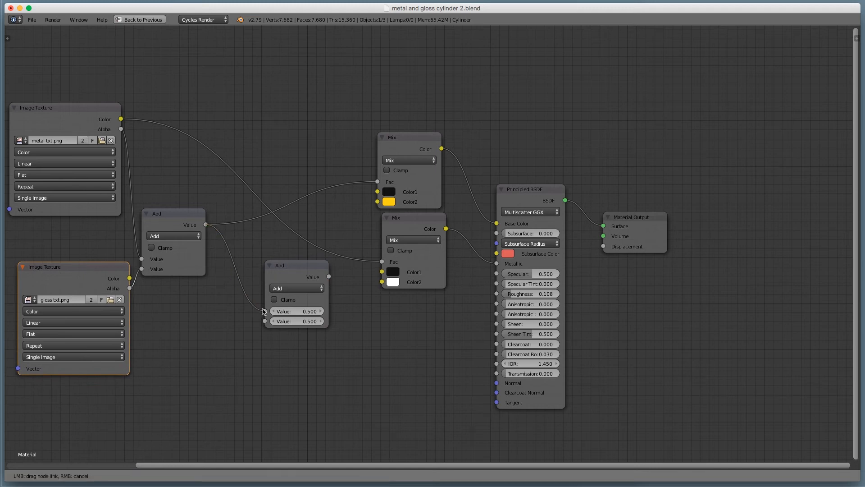
{"action": "scroll", "coordinate": [248, 344], "scroll_direction": "up", "scroll_amount": 5}
{"action": "scroll", "coordinate": [248, 343], "scroll_direction": "left", "scroll_amount": 5}
{"action": "left_click_drag", "start_coordinate": [101, 342], "coordinate": [369, 418]}
{"action": "left_click_drag", "start_coordinate": [400, 372], "coordinate": [377, 347]}
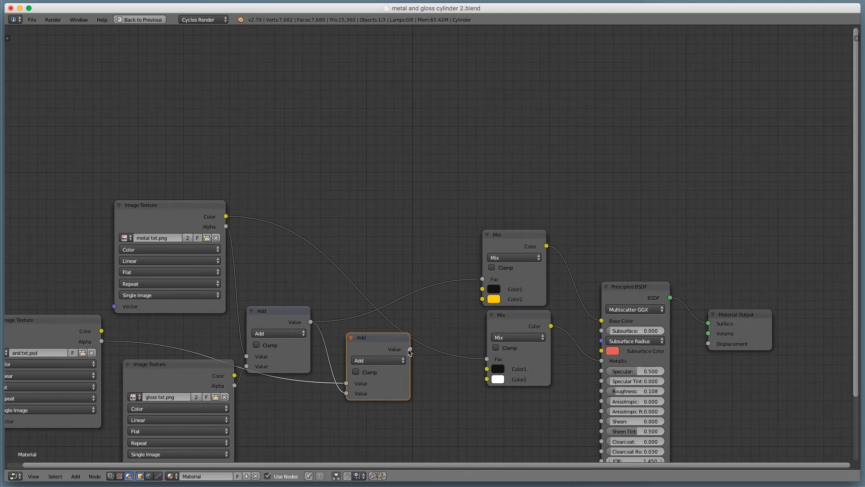
{"action": "left_click_drag", "start_coordinate": [410, 349], "coordinate": [483, 278]}
{"action": "key", "text": "ctrl+Up"}
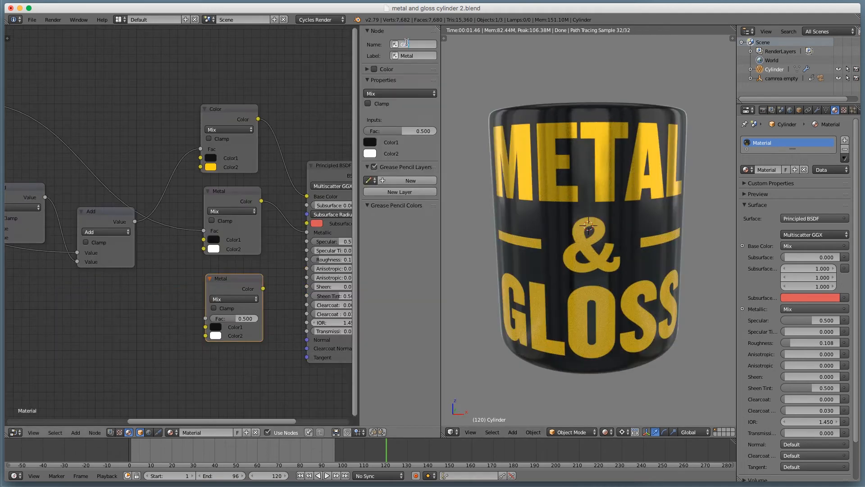
Set the name of the duplicated Metal Mix node to Gloss
{"action": "type", "text": "oss"}
{"action": "key", "text": "Return"}
Connect the metal txt.png alpha to the Metal Mix node's factor and the gloss txt.png alpha to the third Mix node's factor
{"action": "middle_click_drag", "start_coordinate": [169, 276], "coordinate": [223, 277]}
{"action": "key", "text": "shift+space"}
{"action": "left_click_drag", "start_coordinate": [147, 275], "coordinate": [145, 286]}
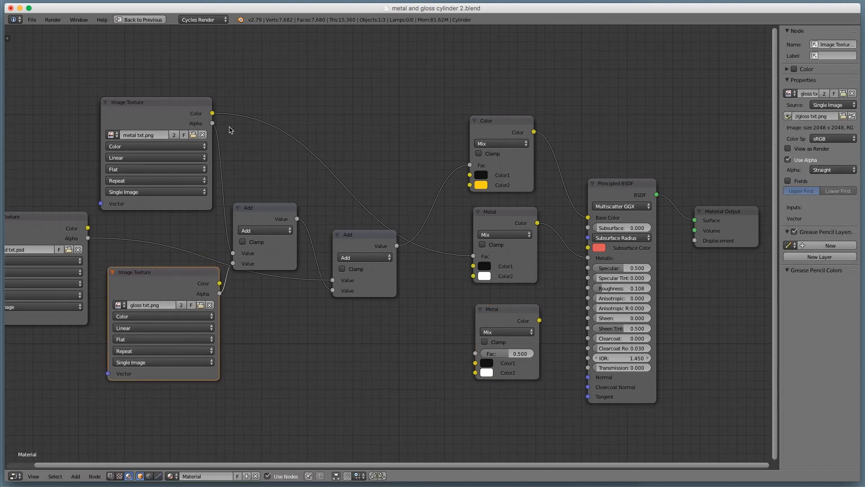
{"action": "left_click_drag", "start_coordinate": [213, 125], "coordinate": [473, 256]}
{"action": "left_click_drag", "start_coordinate": [220, 294], "coordinate": [475, 354]}
Connect the third Mix node's color output to the Principled BSDF's Roughness input and inspect the rendered cylinder
{"action": "left_click_drag", "start_coordinate": [504, 320], "coordinate": [533, 318]}
{"action": "left_click_drag", "start_coordinate": [575, 290], "coordinate": [587, 289]}
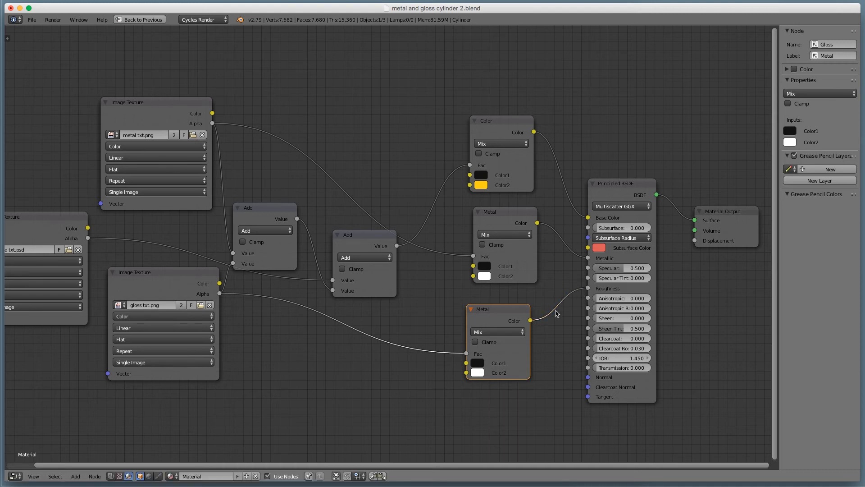
{"action": "key", "text": "shift+space"}
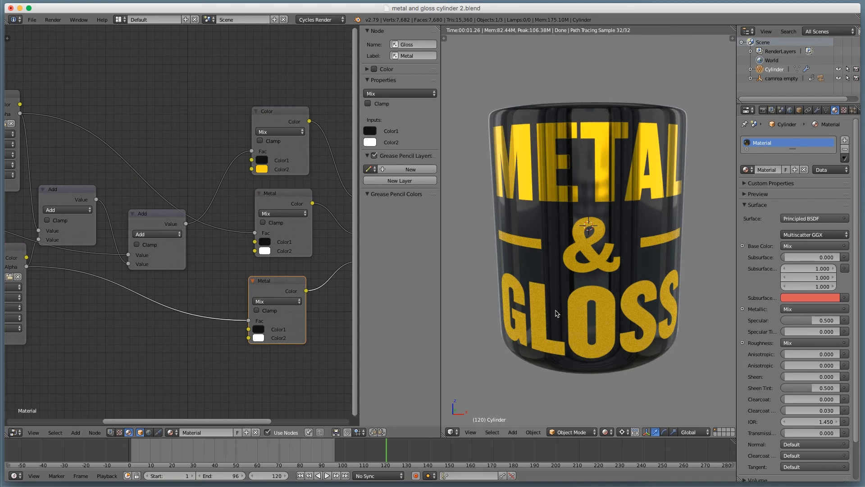
{"action": "middle_click_drag", "start_coordinate": [564, 313], "coordinate": [546, 313]}
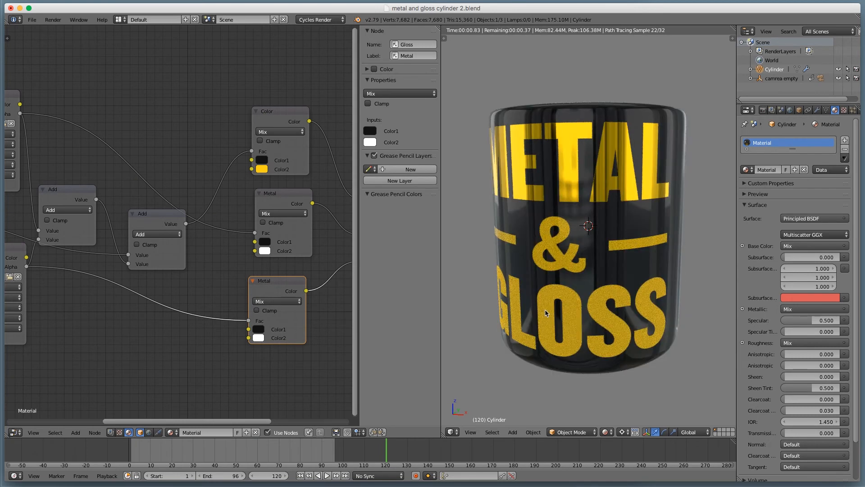
Set the roughness Mix node's Color1 to white and Color2 to black, then view the result on the cylinder
{"action": "key", "text": "shift+space"}
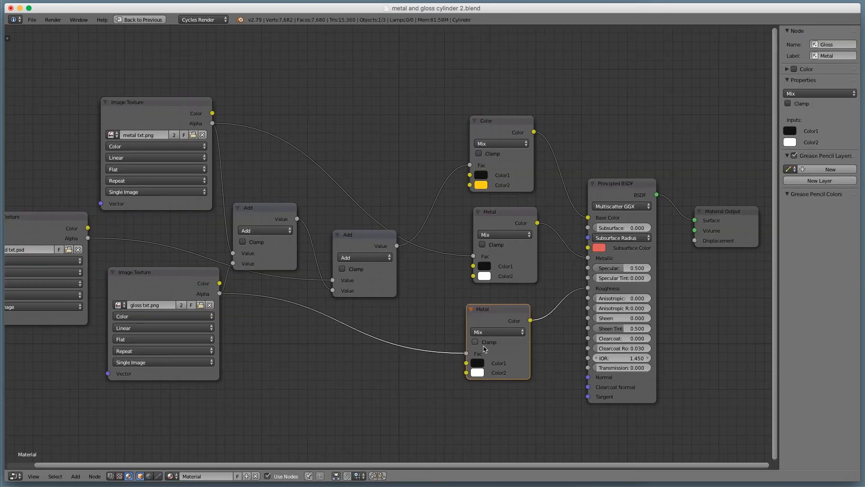
{"action": "left_click", "coordinate": [479, 363]}
{"action": "left_click", "coordinate": [549, 234]}
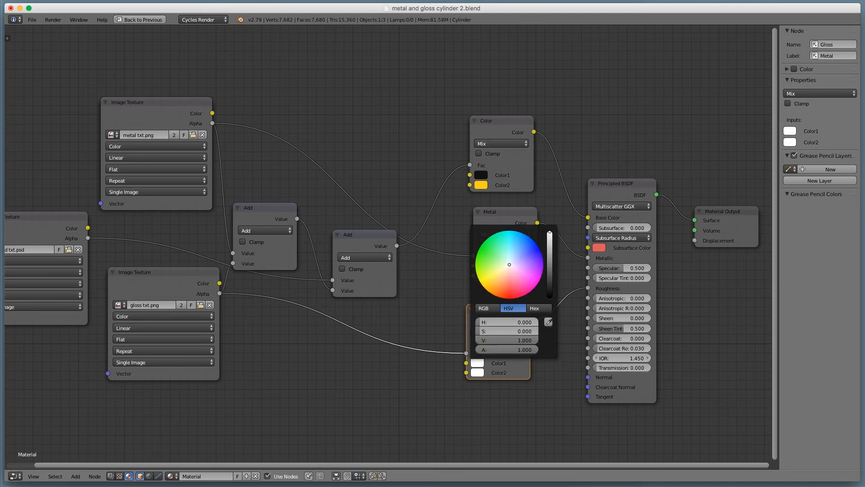
{"action": "left_click", "coordinate": [478, 372]}
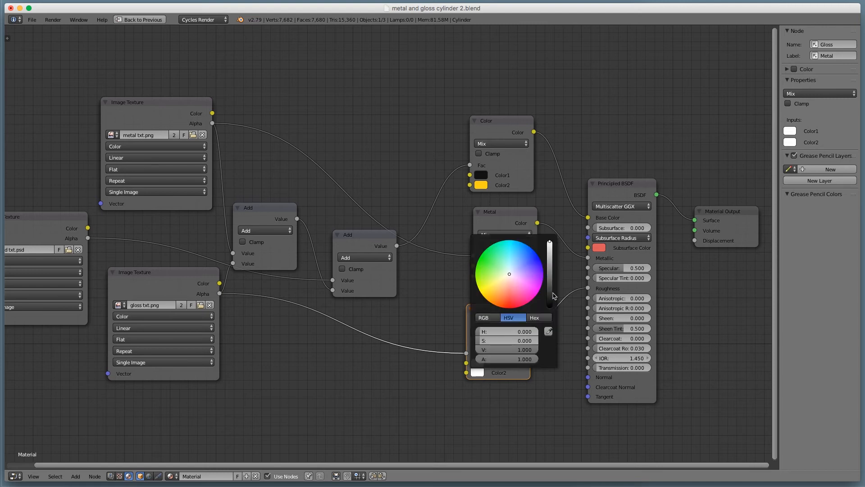
{"action": "left_click", "coordinate": [550, 306]}
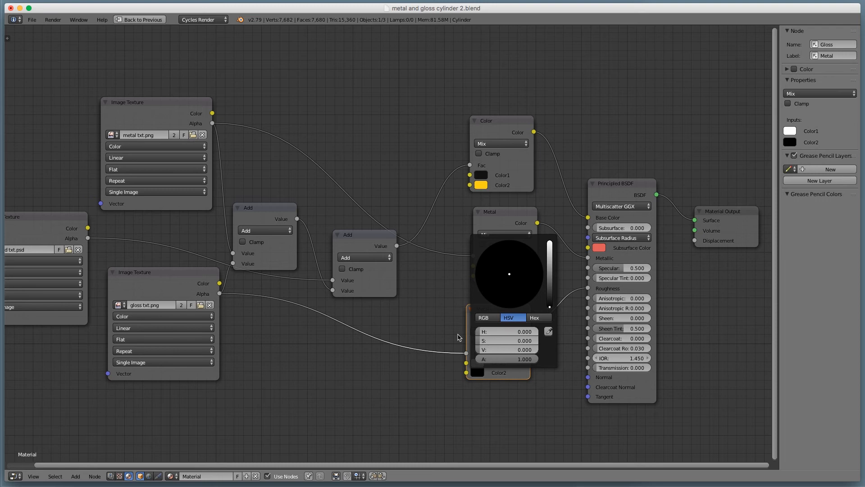
{"action": "key", "text": "ctrl+Up"}
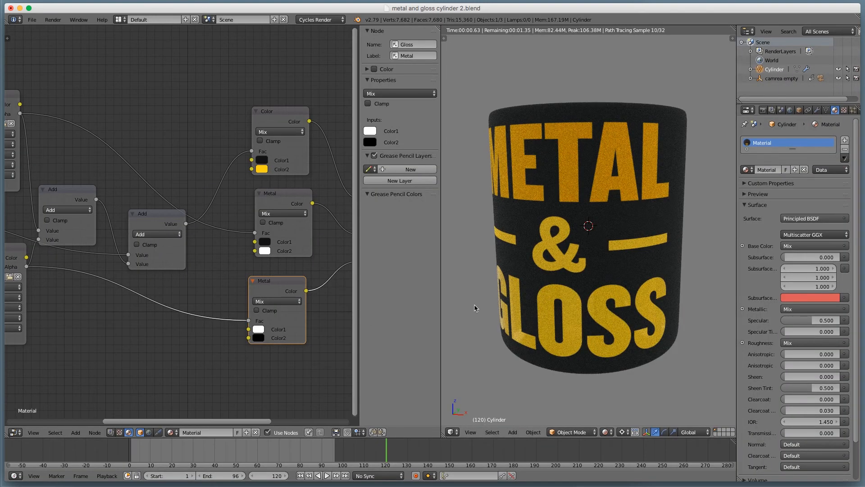
{"action": "middle_click_drag", "start_coordinate": [562, 311], "coordinate": [609, 319]}
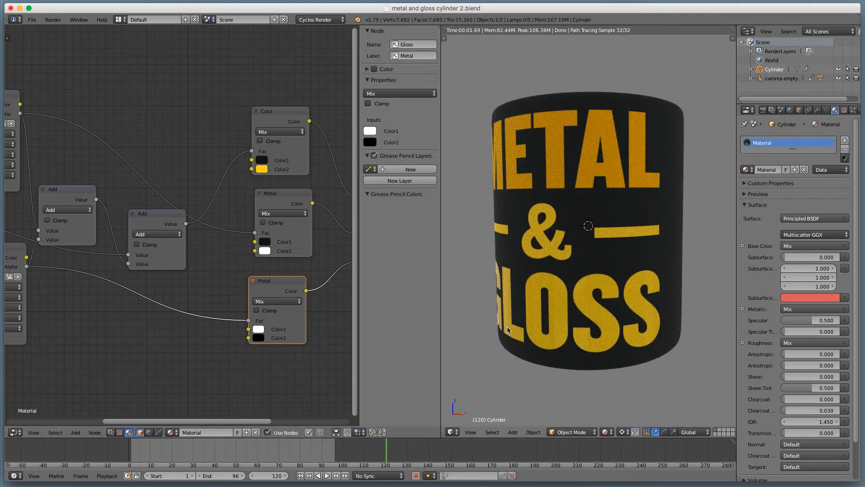
Keep the roughness Mix node's Color2 black and darken its Color1 from white to light grey
{"action": "middle_click_drag", "start_coordinate": [280, 341], "coordinate": [217, 342]}
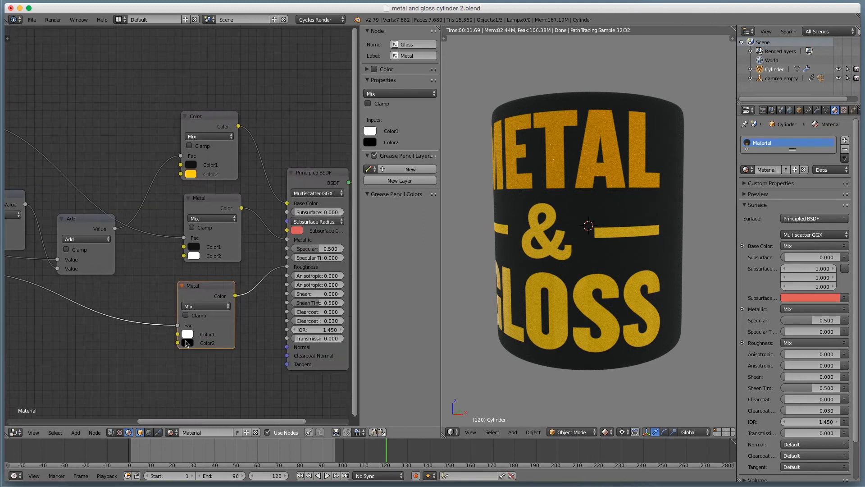
{"action": "left_click", "coordinate": [185, 342]}
{"action": "left_click", "coordinate": [243, 291]}
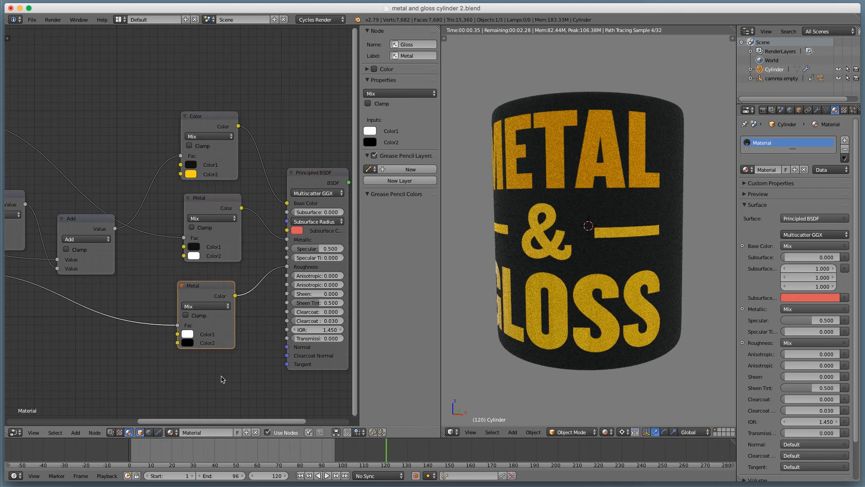
{"action": "left_click", "coordinate": [194, 334]}
{"action": "left_click_drag", "start_coordinate": [254, 224], "coordinate": [253, 234]}
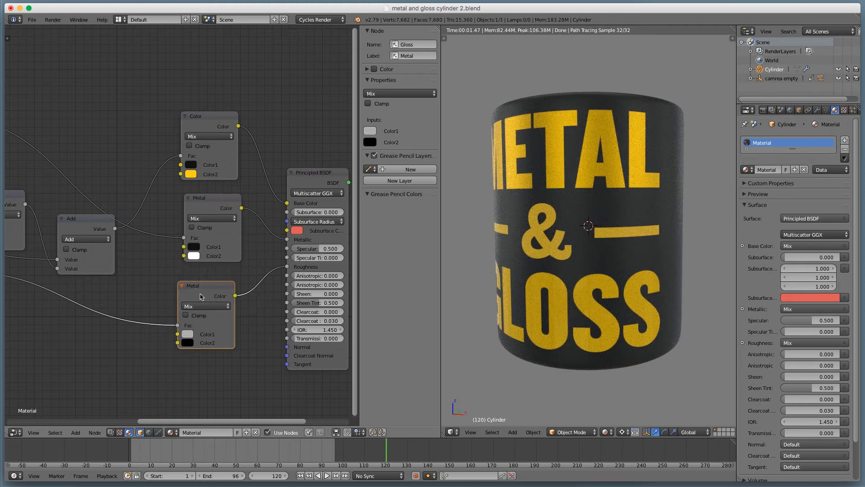
Label the roughness Mix node Gloss and align it below the Metal Mix node
{"action": "left_click", "coordinate": [403, 55]}
{"action": "type", "text": "Gloss"}
{"action": "key", "text": "Return"}
{"action": "left_click_drag", "start_coordinate": [197, 286], "coordinate": [205, 283]}
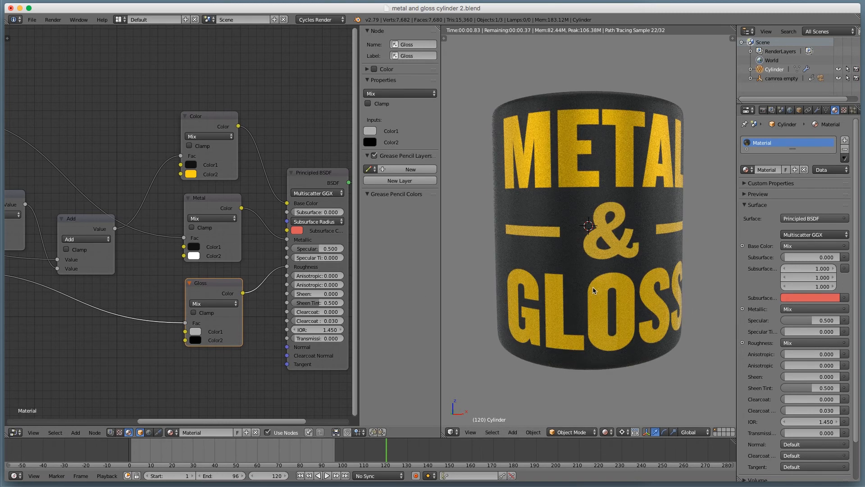
Set the Principled BSDF's Specular value to 1.000
{"action": "left_click", "coordinate": [196, 342]}
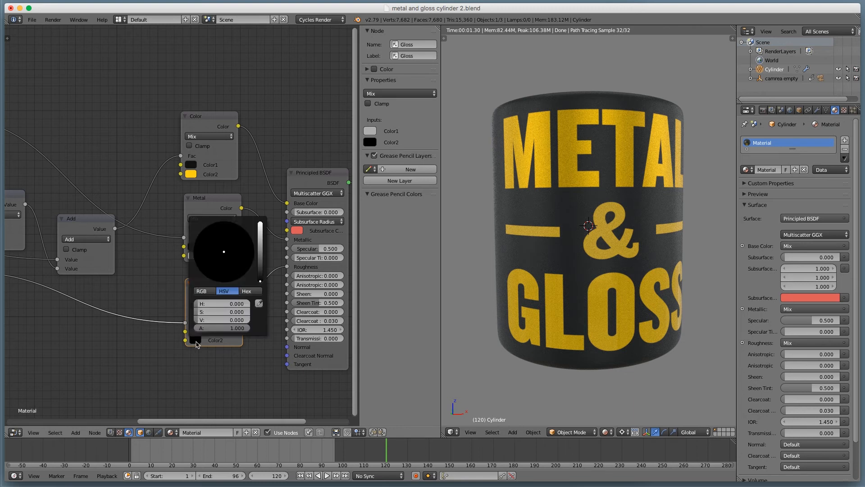
{"action": "middle_click_drag", "start_coordinate": [137, 321], "coordinate": [66, 307]}
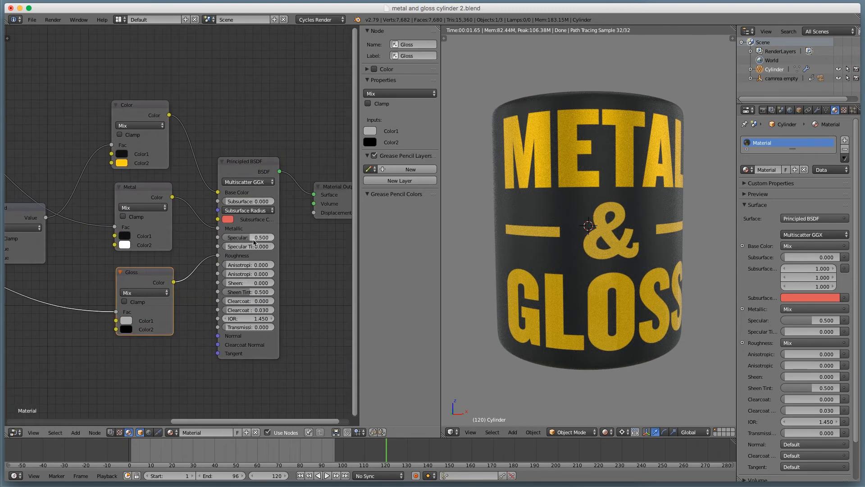
{"action": "left_click_drag", "start_coordinate": [250, 240], "coordinate": [284, 239]}
Set the Gloss Mix node's Color1 to full white and inspect the lettering's reflections from several angles
{"action": "middle_click_drag", "start_coordinate": [127, 321], "coordinate": [212, 311]}
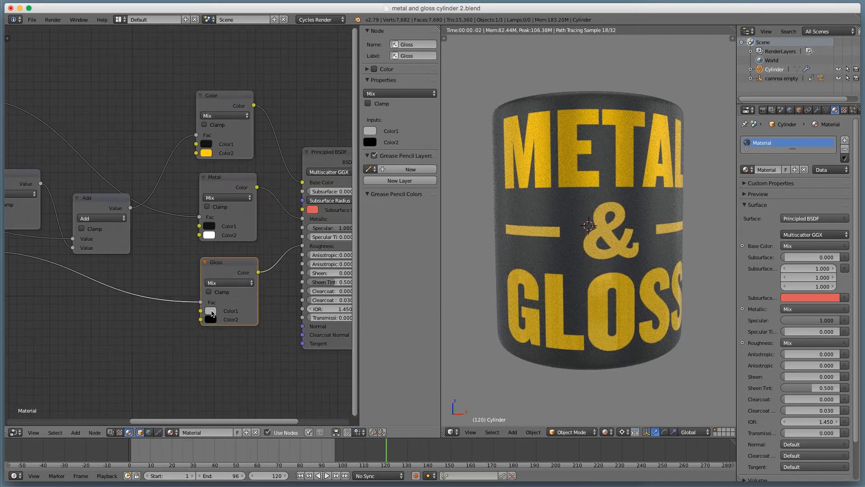
{"action": "left_click", "coordinate": [211, 311]}
{"action": "left_click_drag", "start_coordinate": [275, 211], "coordinate": [275, 192]}
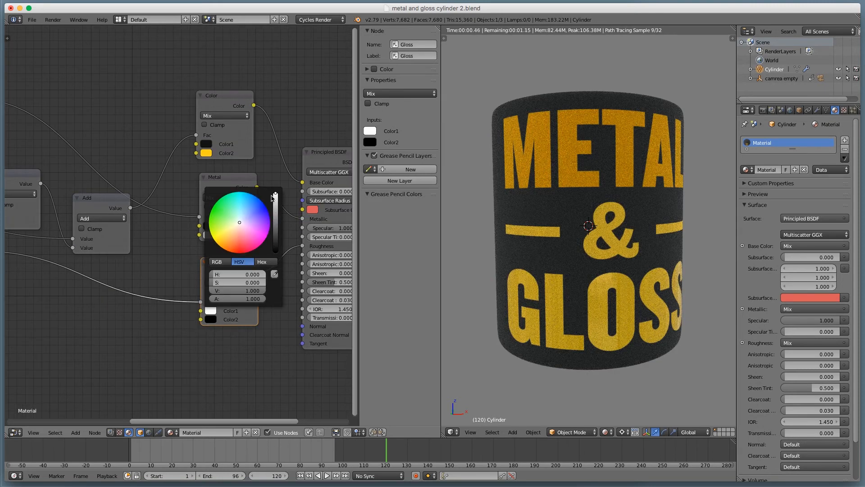
{"action": "middle_click_drag", "start_coordinate": [517, 272], "coordinate": [549, 269]}
{"action": "middle_click_drag", "start_coordinate": [616, 278], "coordinate": [585, 299]}
{"action": "middle_click_drag", "start_coordinate": [290, 309], "coordinate": [248, 321]}
{"action": "middle_click_drag", "start_coordinate": [675, 328], "coordinate": [645, 321]}
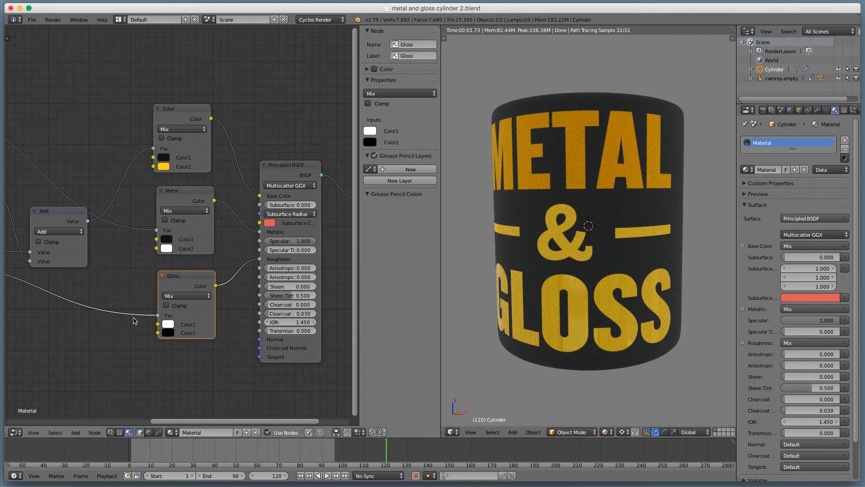
Lower the brightness of the Gloss Mix node's Color1 to light grey
{"action": "left_click", "coordinate": [168, 323]}
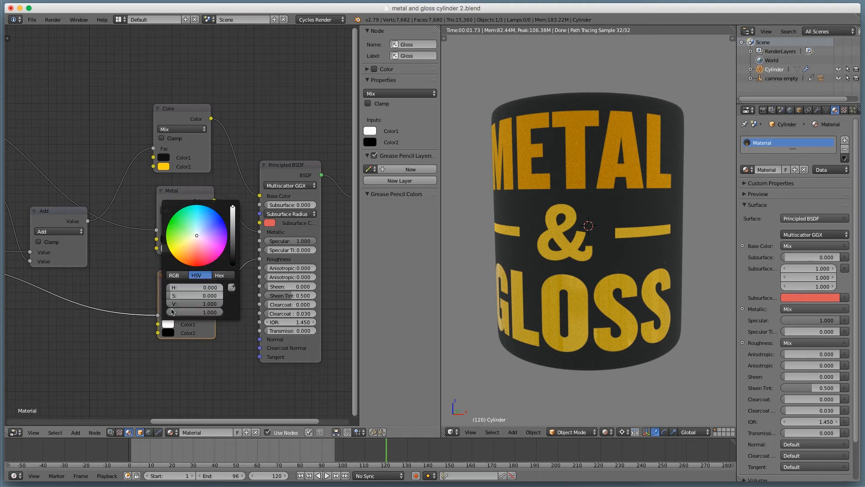
{"action": "left_click", "coordinate": [233, 223]}
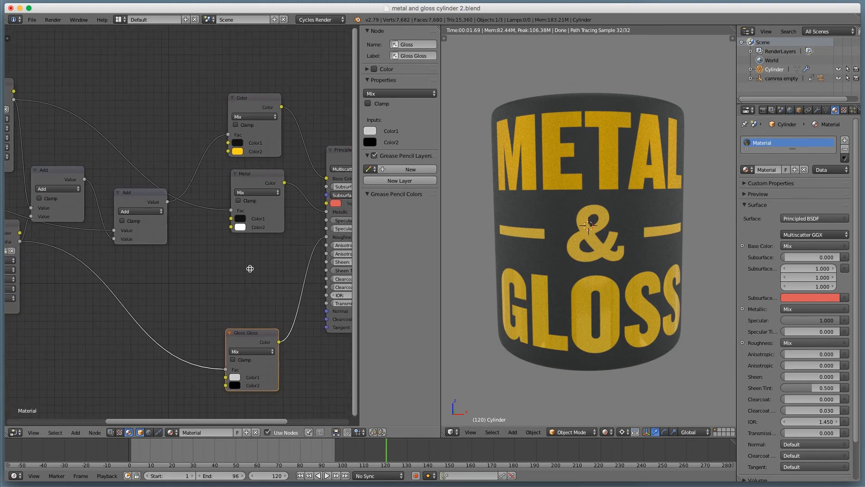
Connect the first Add node's output to the factor of the Gloss Gloss Mix node
{"action": "middle_click_drag", "start_coordinate": [250, 268], "coordinate": [259, 268]}
{"action": "left_click_drag", "start_coordinate": [78, 182], "coordinate": [235, 369]}
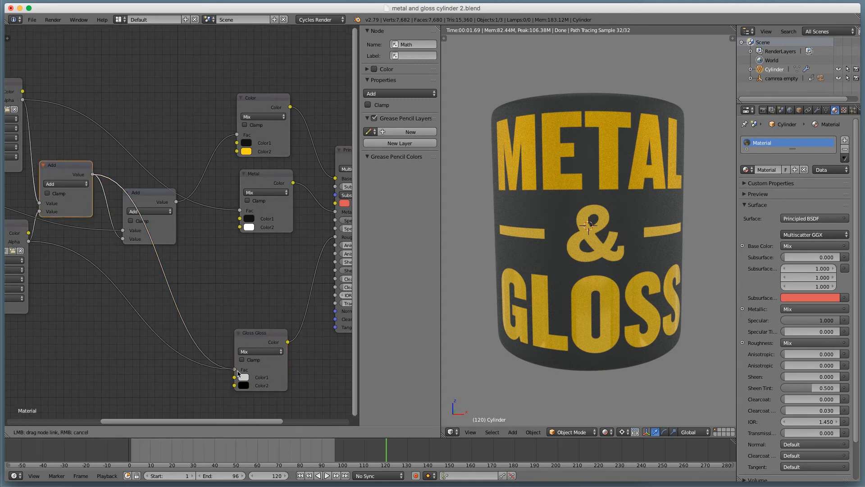
Inspect the METAL and GLOSS lettering's reflections on the rendered cylinder from several angles
{"action": "middle_click_drag", "start_coordinate": [565, 201], "coordinate": [593, 199]}
{"action": "middle_click_drag", "start_coordinate": [620, 250], "coordinate": [620, 252]}
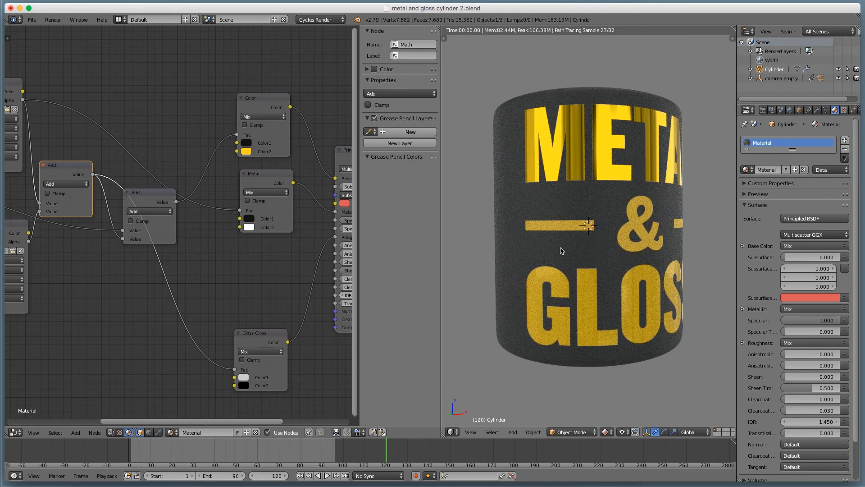
{"action": "middle_click_drag", "start_coordinate": [562, 251], "coordinate": [502, 266]}
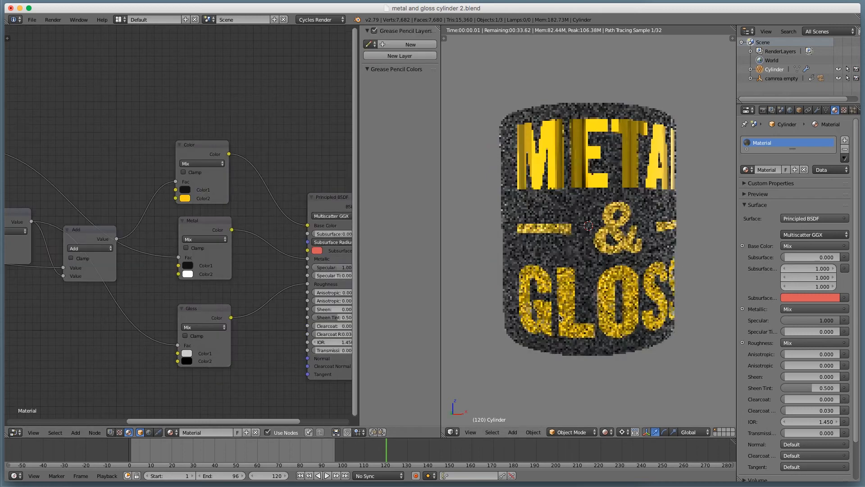
{"action": "scroll", "coordinate": [615, 340], "scroll_direction": "down", "scroll_amount": 2}
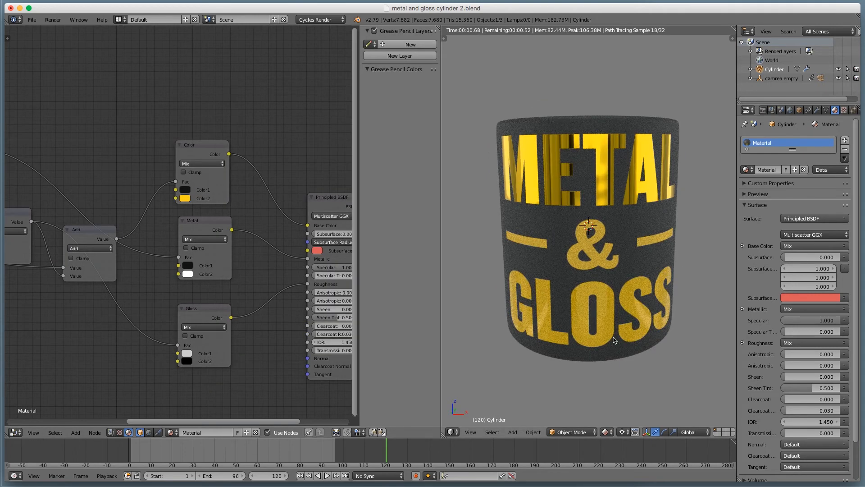
{"action": "mouse_move", "coordinate": [618, 252]}
{"action": "middle_mouse_down"}
{"action": "mouse_move", "coordinate": [594, 253]}
{"action": "mouse_move", "coordinate": [614, 251]}
{"action": "middle_mouse_up"}
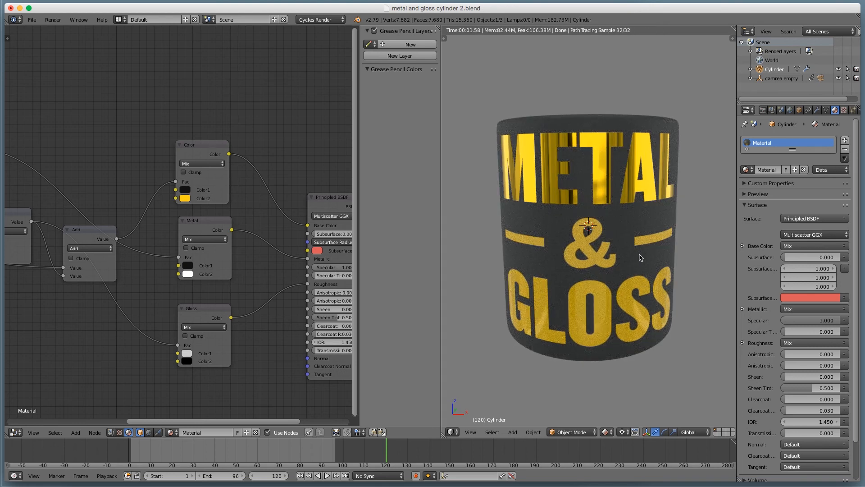
Try a grey with value 0.475 for the Gloss Mix node's Color2, and return it to black
{"action": "scroll", "coordinate": [44, 343], "scroll_direction": "up", "scroll_amount": 1}
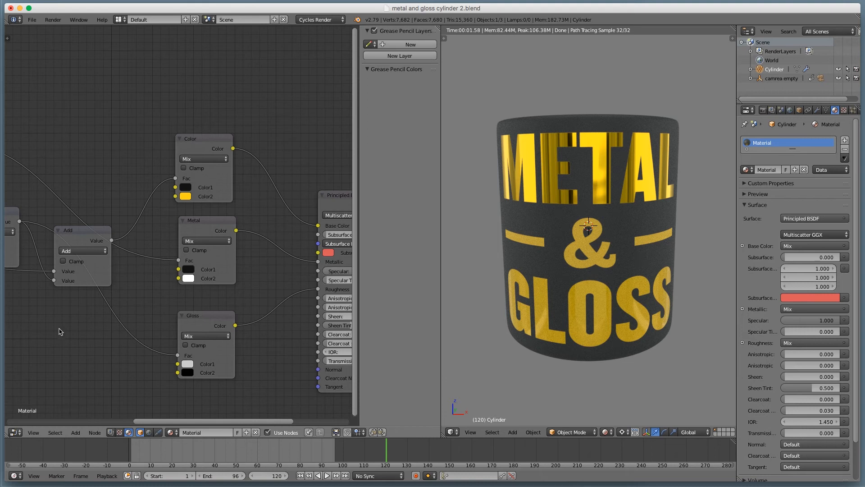
{"action": "scroll", "coordinate": [60, 331], "scroll_direction": "down", "scroll_amount": 1}
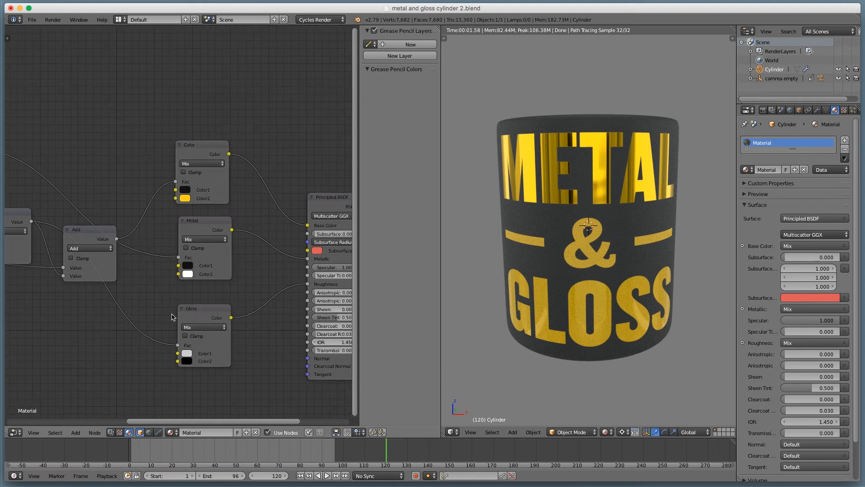
{"action": "scroll", "coordinate": [188, 362], "scroll_direction": "up", "scroll_amount": 1}
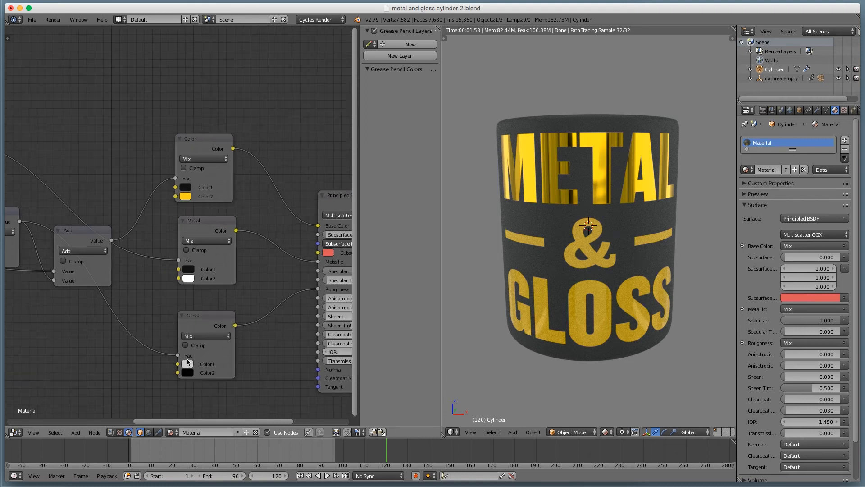
{"action": "left_click", "coordinate": [188, 372]}
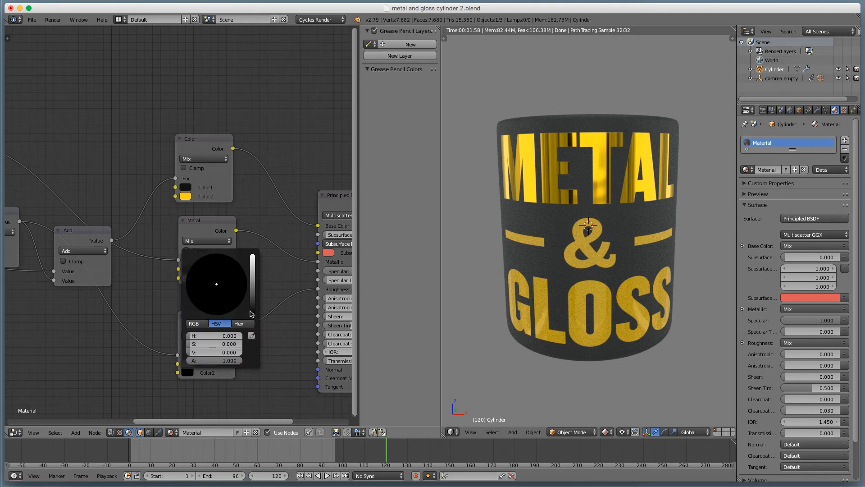
{"action": "left_click_drag", "start_coordinate": [252, 314], "coordinate": [253, 285]}
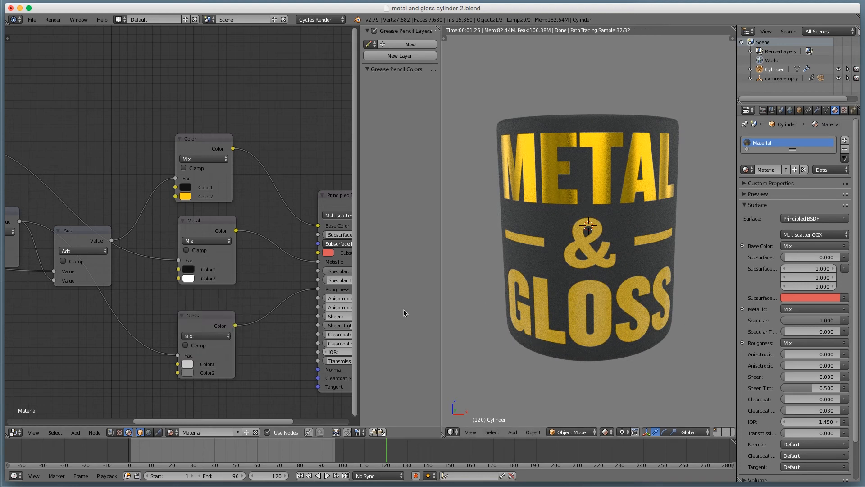
{"action": "left_click", "coordinate": [187, 373]}
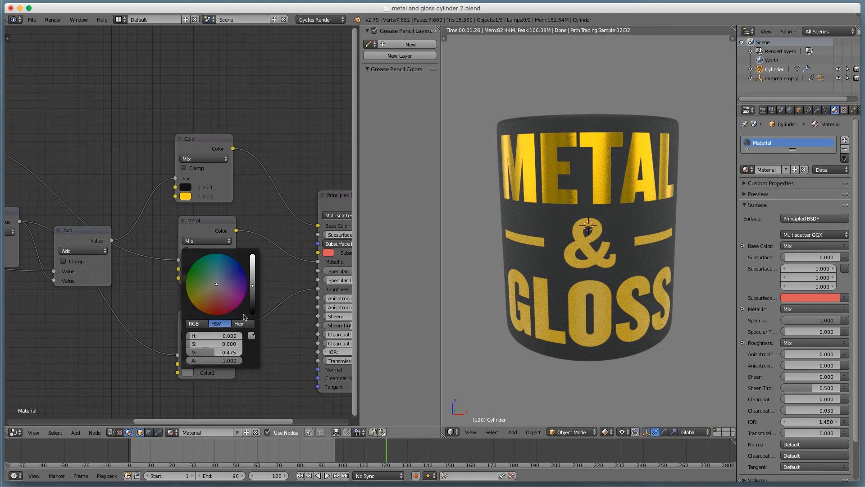
{"action": "left_click_drag", "start_coordinate": [253, 288], "coordinate": [252, 314]}
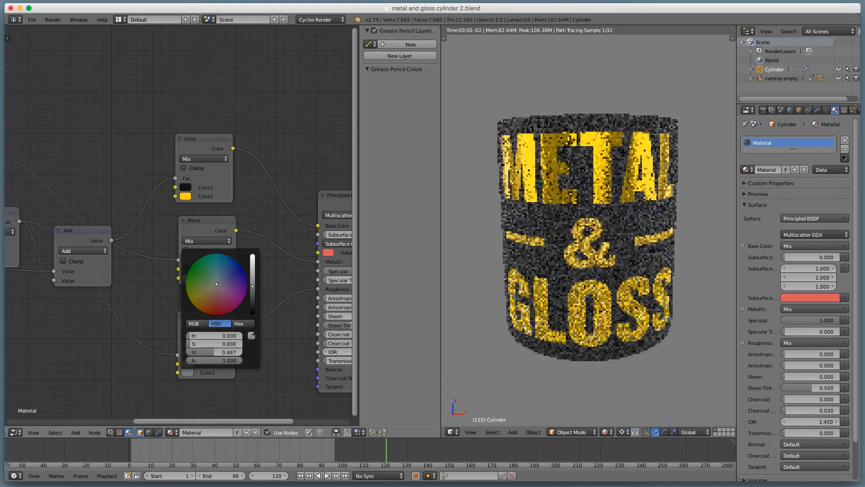
Duplicate the Gloss Mix node and wire the copy between the metal txt.png texture's Alpha and the original's Color2 input
{"action": "middle_click_drag", "start_coordinate": [99, 356], "coordinate": [221, 334]}
{"action": "left_click", "coordinate": [339, 296]}
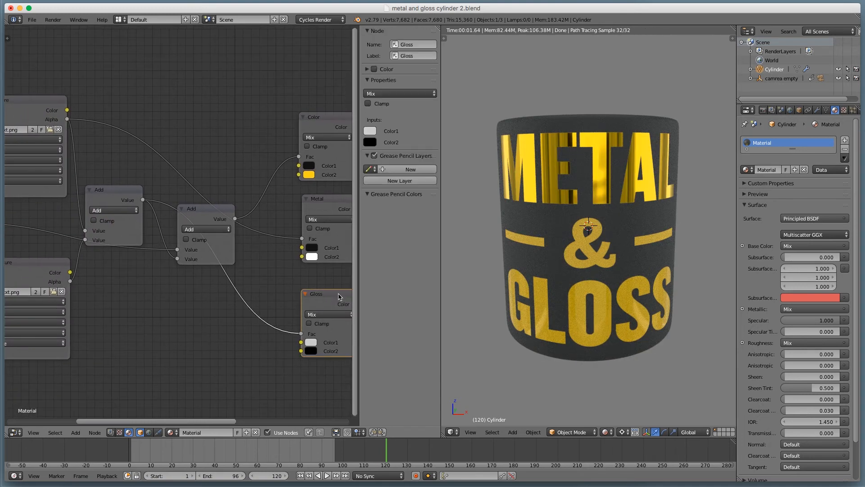
{"action": "key", "text": "shift+d"}
{"action": "left_click", "coordinate": [167, 300]}
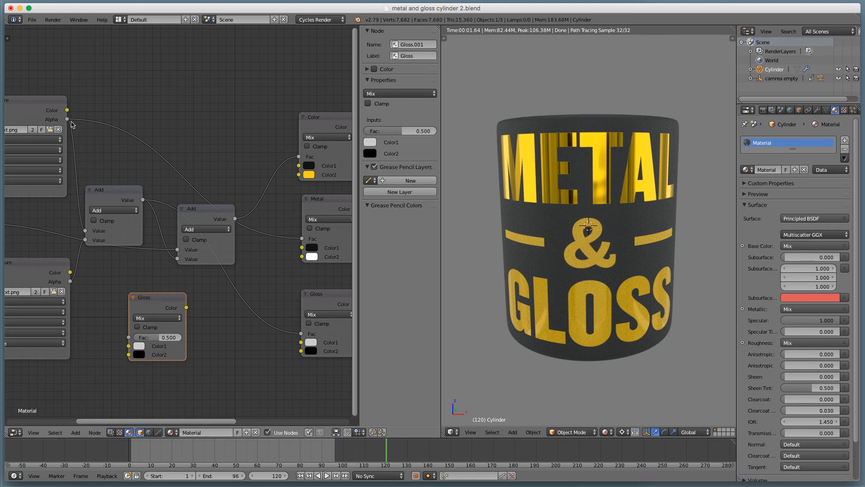
{"action": "left_click_drag", "start_coordinate": [67, 120], "coordinate": [127, 338]}
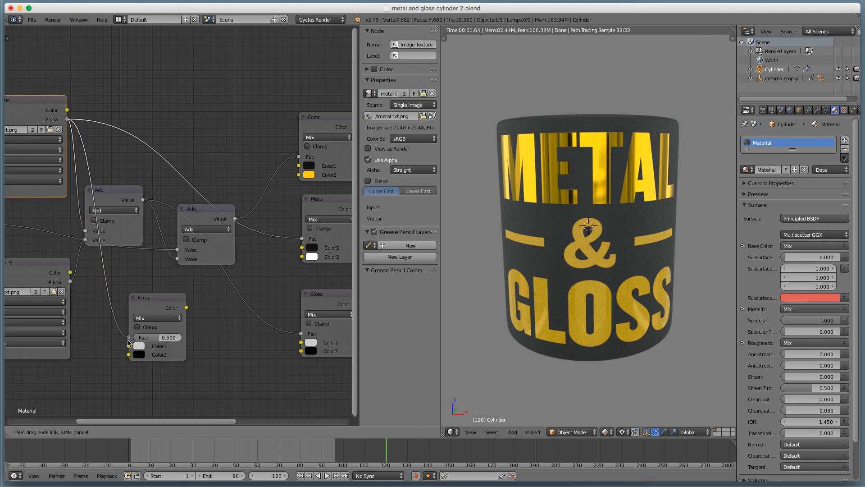
{"action": "left_click_drag", "start_coordinate": [186, 308], "coordinate": [301, 351]}
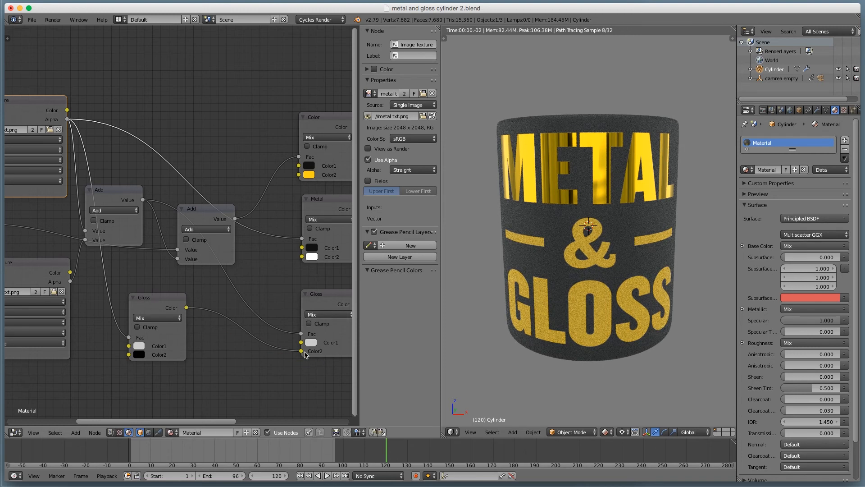
{"action": "left_click", "coordinate": [139, 354]}
{"action": "left_click_drag", "start_coordinate": [205, 275], "coordinate": [148, 284]}
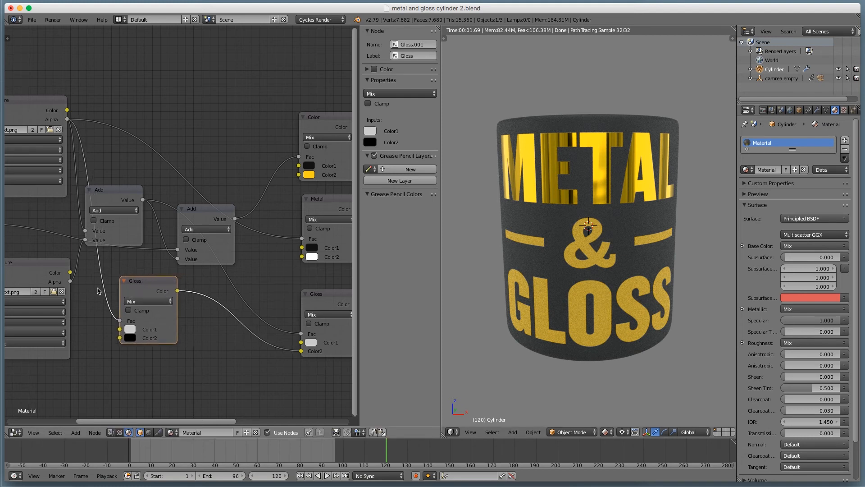
Insert another Gloss duplicate after the first copy, set it to Multiply, and drive its factor with the lower text texture's Alpha
{"action": "key", "text": "shift+d"}
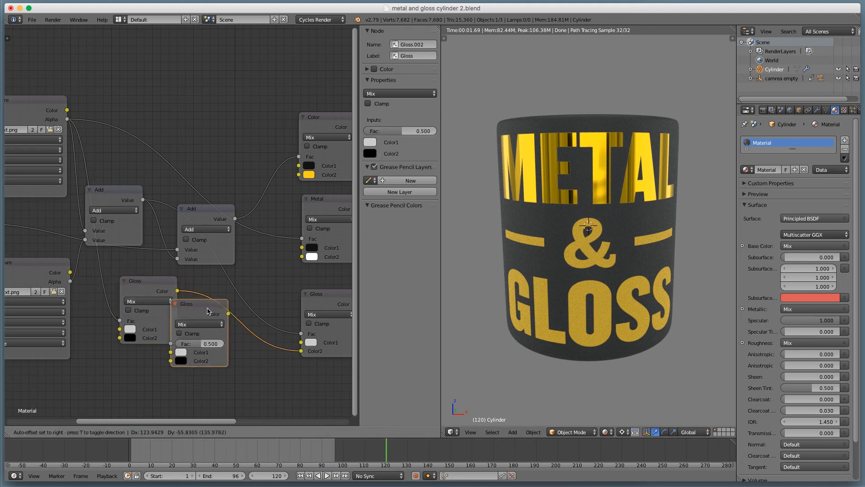
{"action": "left_click", "coordinate": [245, 309]}
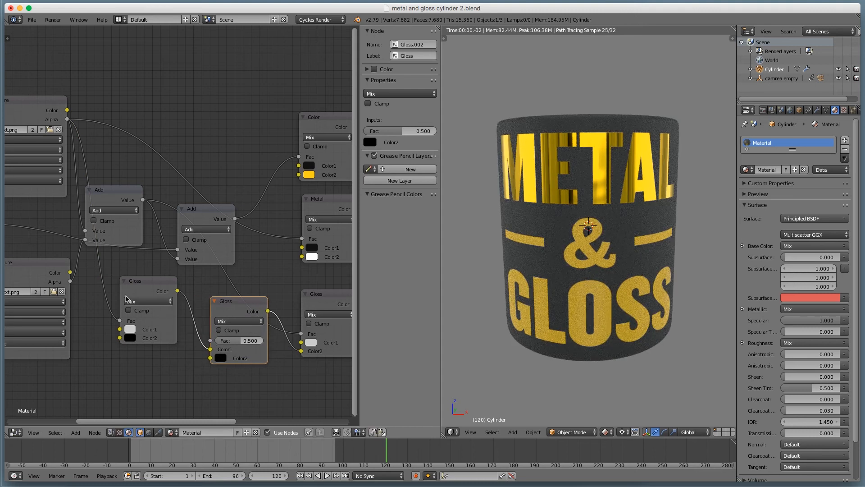
{"action": "left_click_drag", "start_coordinate": [70, 282], "coordinate": [210, 341]}
{"action": "left_click", "coordinate": [239, 321]}
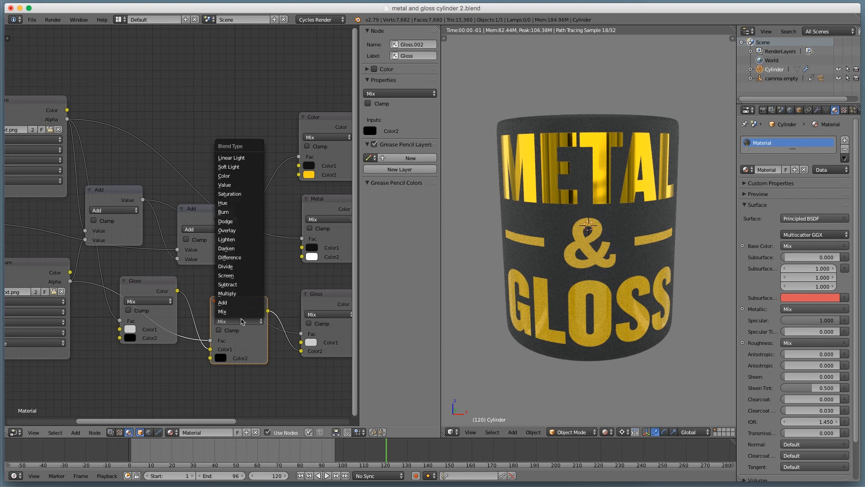
{"action": "left_click", "coordinate": [242, 295]}
{"action": "mouse_move", "coordinate": [241, 301]}
{"action": "left_mouse_down"}
{"action": "mouse_move", "coordinate": [220, 304]}
{"action": "mouse_move", "coordinate": [233, 307]}
{"action": "left_mouse_up"}
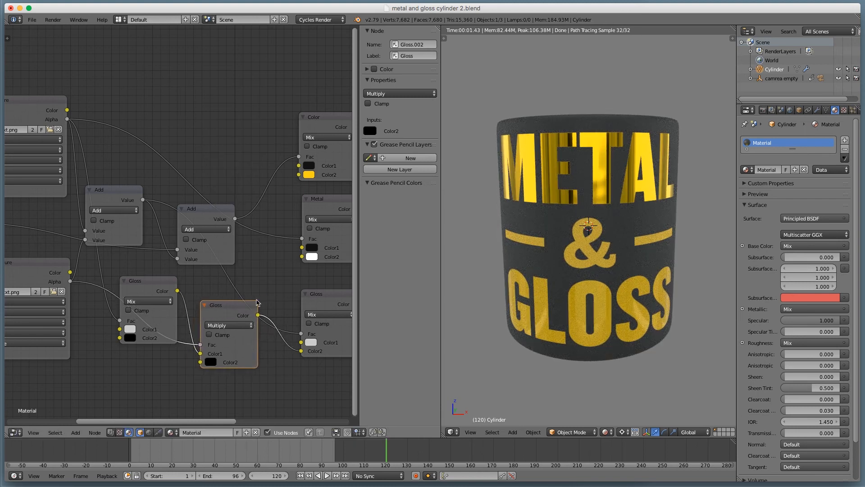
Set Color2 of the first Gloss duplicate to grey with value 0.475 and inspect the lettering from several angles
{"action": "left_click_drag", "start_coordinate": [145, 332], "coordinate": [138, 342]}
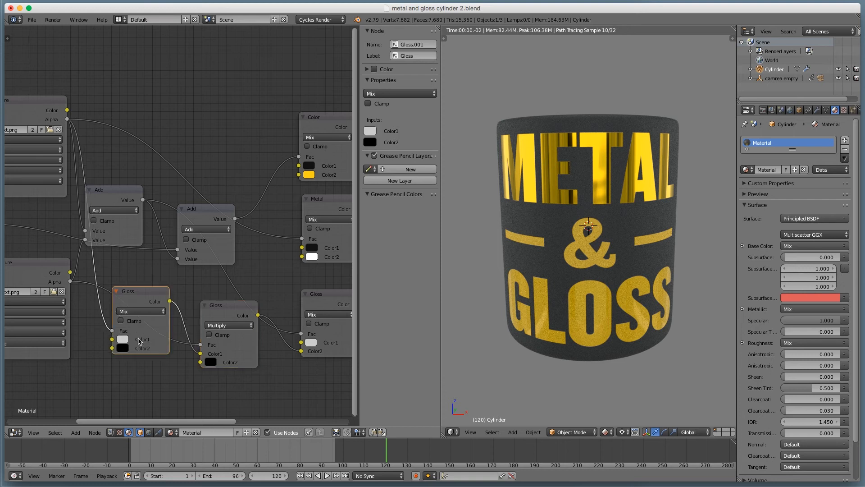
{"action": "left_click", "coordinate": [122, 347]}
{"action": "left_click_drag", "start_coordinate": [188, 286], "coordinate": [188, 260]}
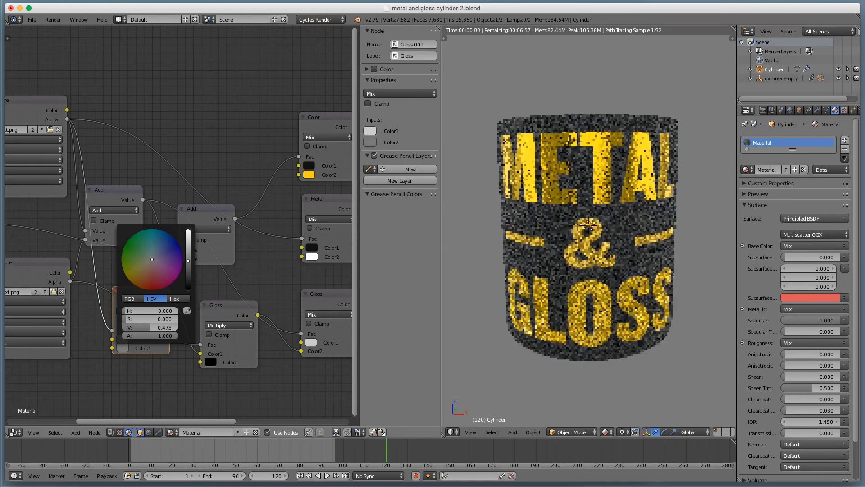
{"action": "middle_click_drag", "start_coordinate": [621, 335], "coordinate": [662, 335]}
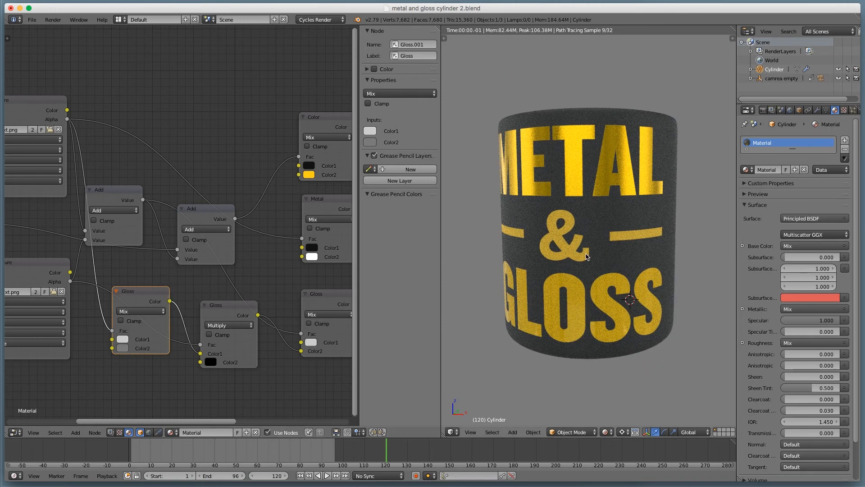
{"action": "mouse_move", "coordinate": [588, 257]}
{"action": "middle_mouse_down"}
{"action": "mouse_move", "coordinate": [631, 261]}
{"action": "mouse_move", "coordinate": [621, 287]}
{"action": "mouse_move", "coordinate": [576, 295]}
{"action": "mouse_move", "coordinate": [616, 301]}
{"action": "mouse_move", "coordinate": [589, 319]}
{"action": "middle_mouse_up"}
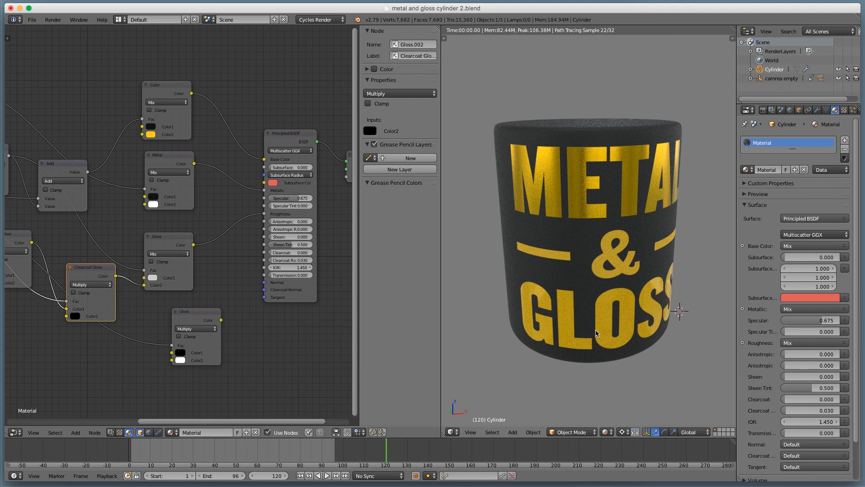
{"action": "middle_click_drag", "start_coordinate": [675, 310], "coordinate": [597, 331]}
{"action": "scroll", "coordinate": [596, 333], "scroll_direction": "down", "scroll_amount": 2}
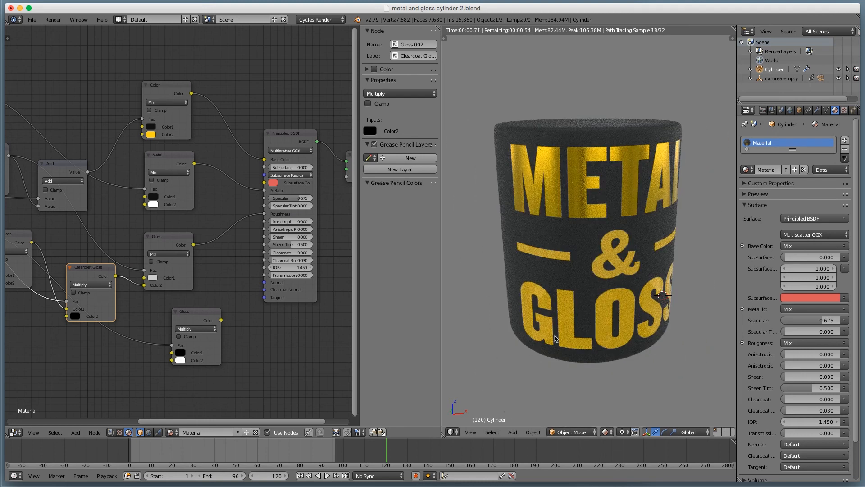
Lower the brightness of the Metal Gloss Mix node's Color2 to a slightly darker grey
{"action": "scroll", "coordinate": [110, 283], "scroll_direction": "left", "scroll_amount": 5}
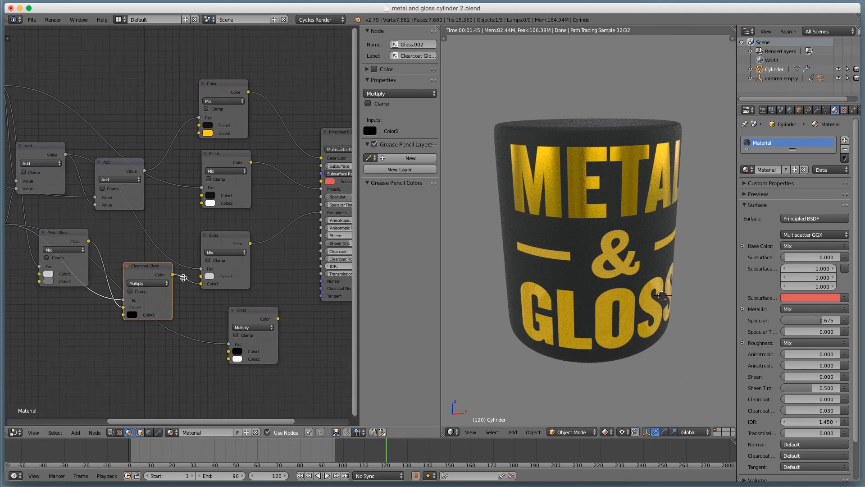
{"action": "left_click", "coordinate": [70, 279]}
{"action": "left_click_drag", "start_coordinate": [130, 207], "coordinate": [130, 210]}
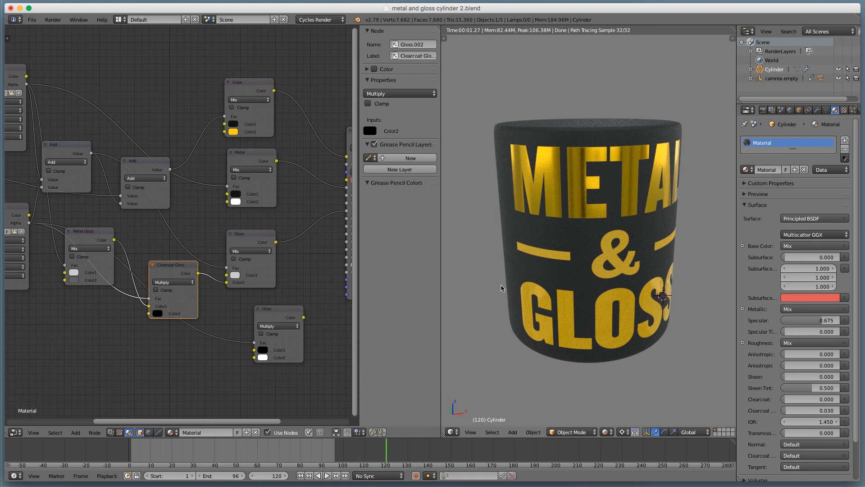
View the cylinder through the camera in an enlarged viewport and play the animation
{"action": "key", "text": "Home"}
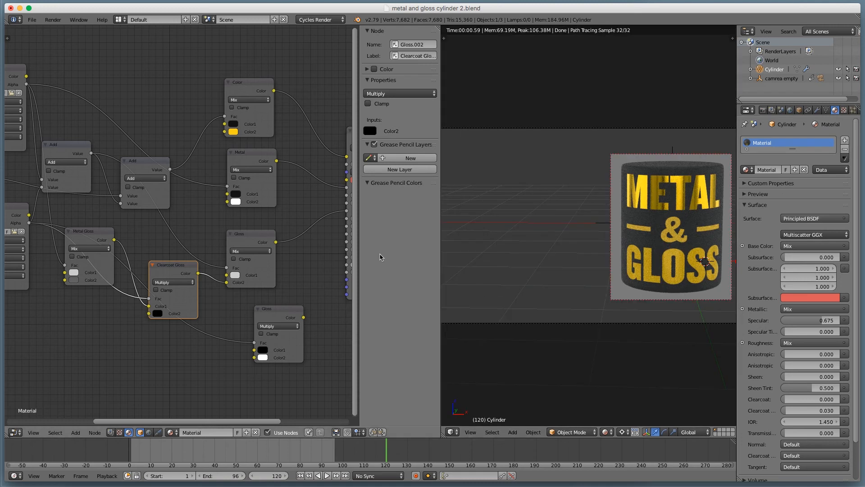
{"action": "left_click_drag", "start_coordinate": [441, 254], "coordinate": [231, 245]}
{"action": "key", "text": "n"}
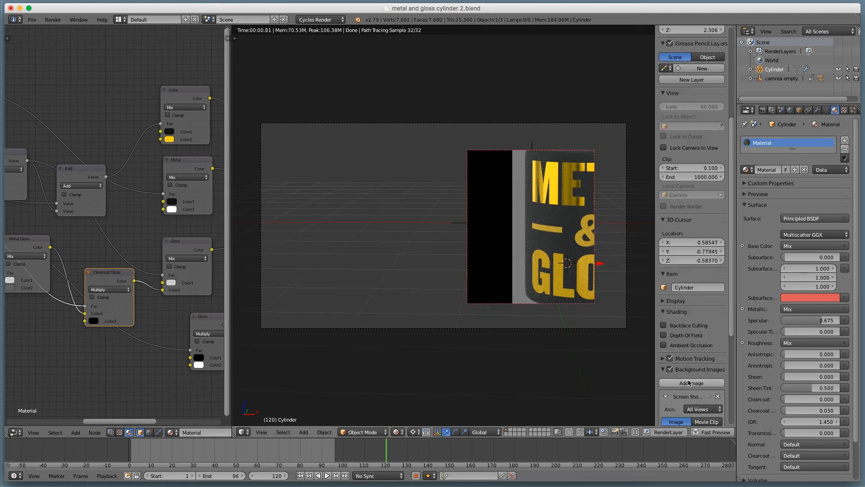
{"action": "left_click", "coordinate": [710, 360]}
{"action": "key", "text": "n"}
{"action": "key", "text": "alt+a"}
{"action": "key", "text": "alt+a"}
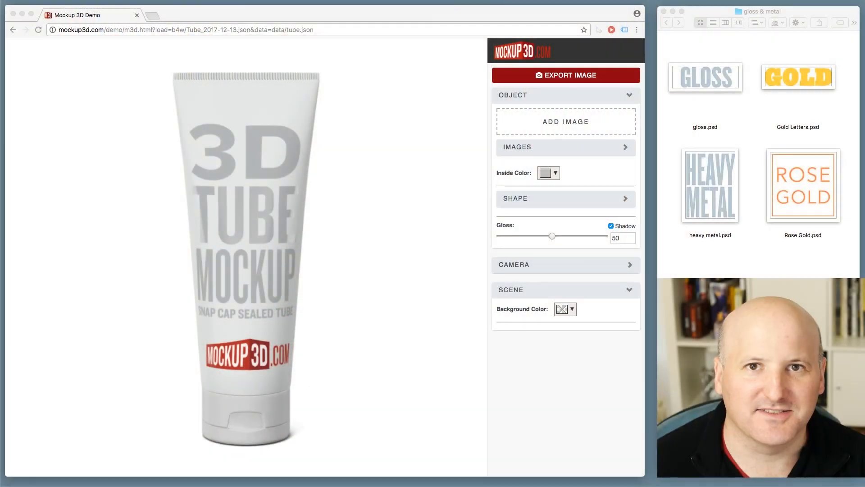
Switch to the Mockup 3D tube demo in the browser and add gloss.psd to the tube's images
{"action": "left_click", "coordinate": [280, 271]}
{"action": "left_click_drag", "start_coordinate": [296, 276], "coordinate": [182, 243]}
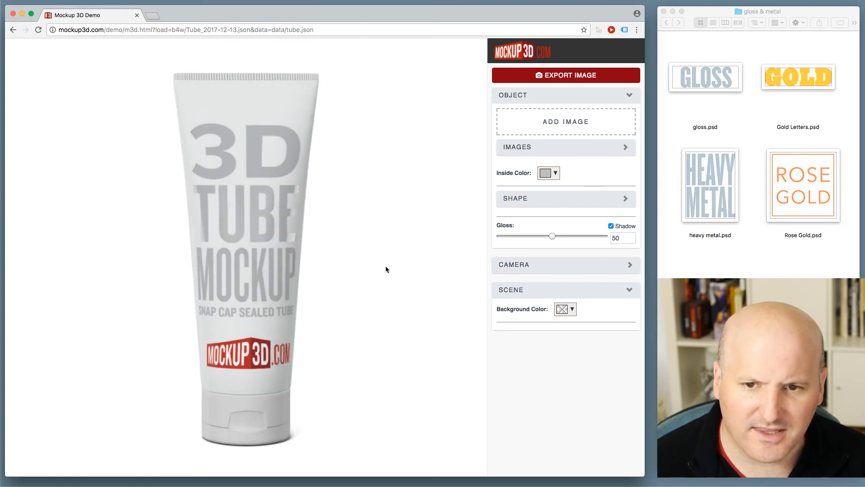
{"action": "left_click_drag", "start_coordinate": [687, 103], "coordinate": [600, 123]}
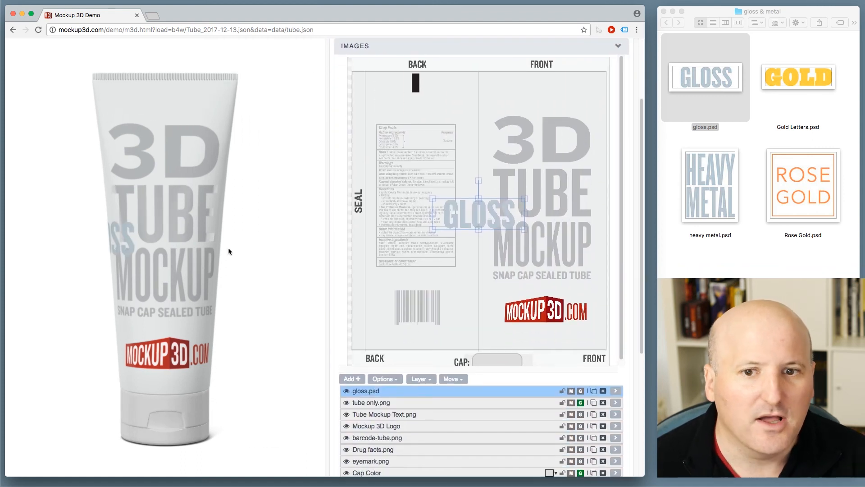
Place the GLOSS image over the tube's front text, rotated to run vertically and enlarged across most of the front's height
{"action": "left_click_drag", "start_coordinate": [493, 213], "coordinate": [537, 209]}
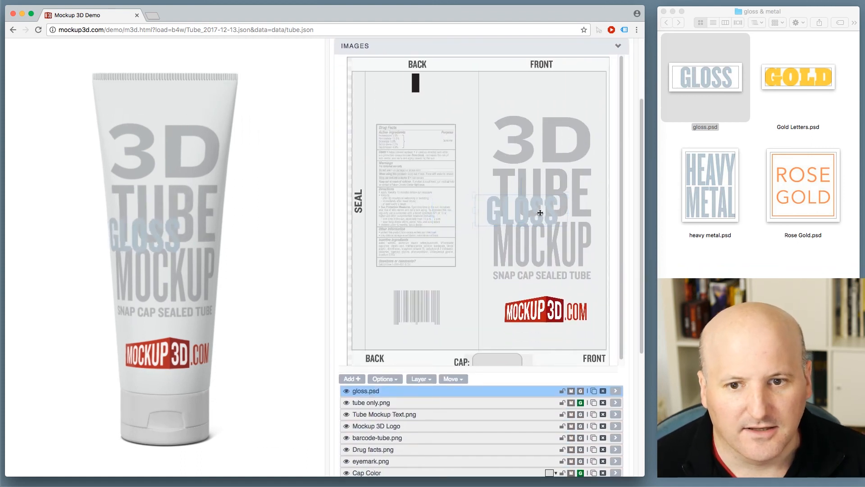
{"action": "left_click_drag", "start_coordinate": [523, 177], "coordinate": [492, 209]}
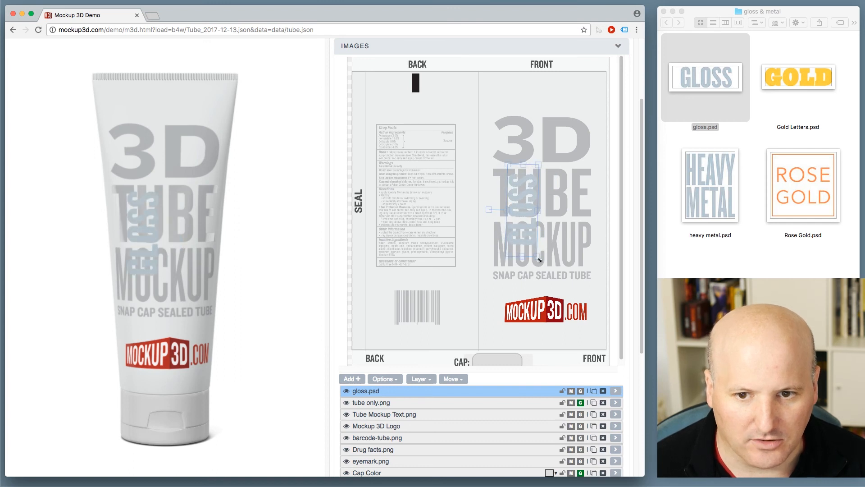
{"action": "left_click_drag", "start_coordinate": [539, 256], "coordinate": [556, 309]}
{"action": "left_click_drag", "start_coordinate": [536, 271], "coordinate": [558, 260]}
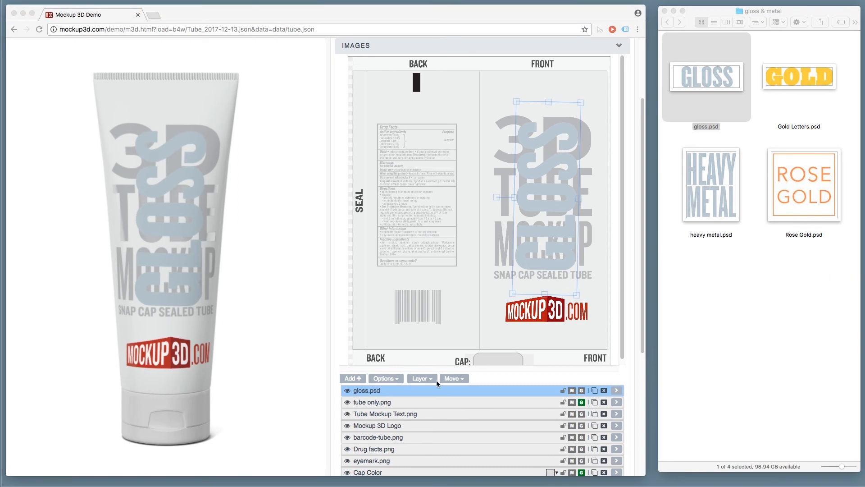
Add a light grey color layer below gloss.psd and stretch it over the tube's entire front and back artwork
{"action": "left_click", "coordinate": [478, 399]}
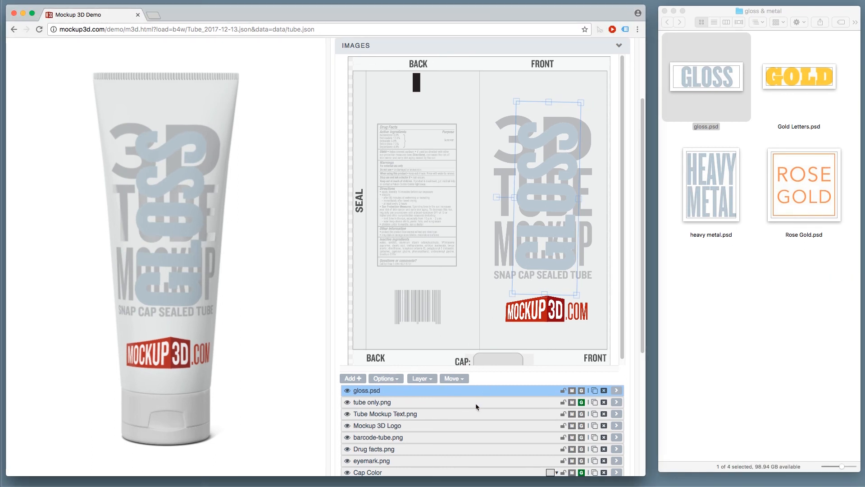
{"action": "left_click", "coordinate": [475, 405]}
{"action": "key", "text": "c"}
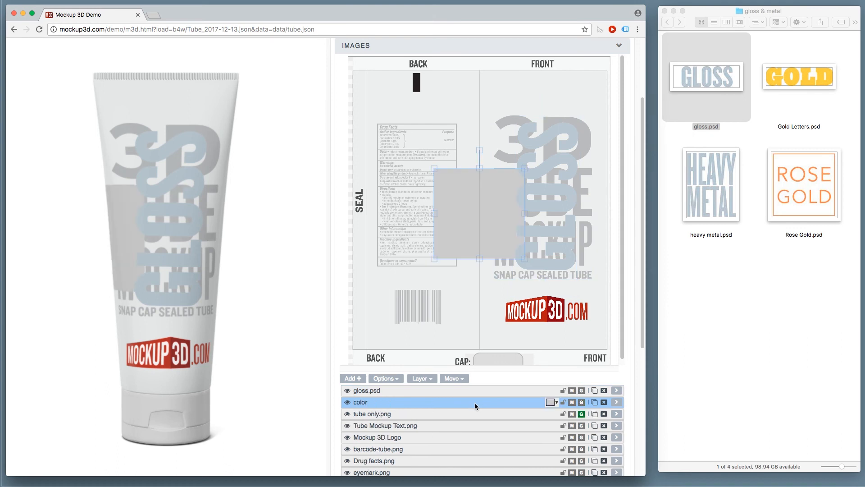
{"action": "left_click_drag", "start_coordinate": [525, 258], "coordinate": [605, 362]}
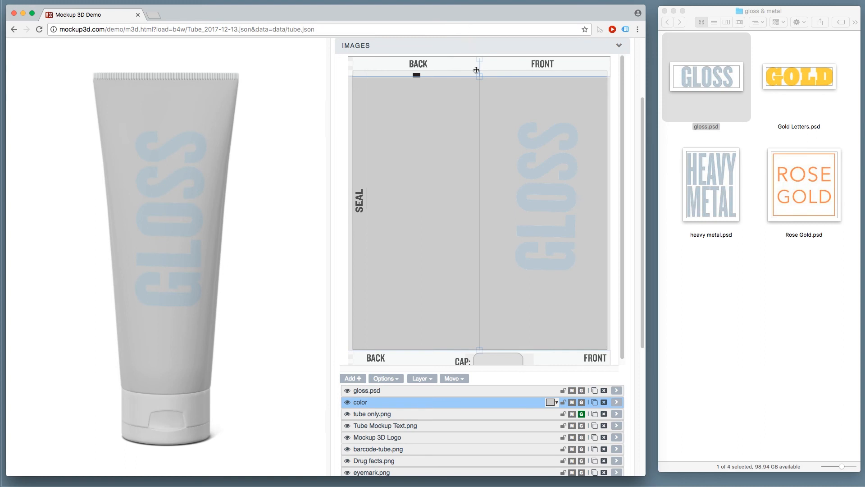
Straighten the GLOSS image so it runs exactly vertical and turn on the gloss effect for gloss.psd
{"action": "left_click", "coordinate": [497, 189]}
{"action": "left_click_drag", "start_coordinate": [495, 196], "coordinate": [496, 197]}
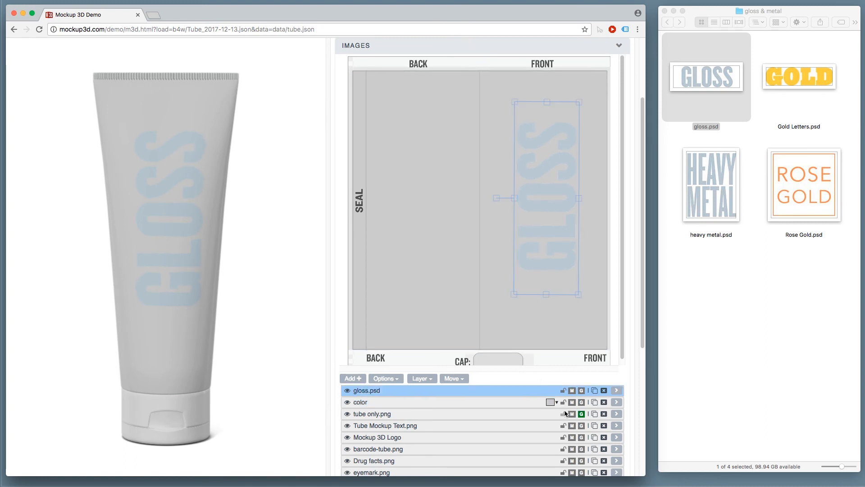
{"action": "left_click", "coordinate": [581, 390]}
Shift the GLOSS image slightly down and enlarge it to nearly fill the height of the tube's front
{"action": "left_click_drag", "start_coordinate": [562, 261], "coordinate": [559, 275]}
{"action": "left_click_drag", "start_coordinate": [576, 310], "coordinate": [584, 325]}
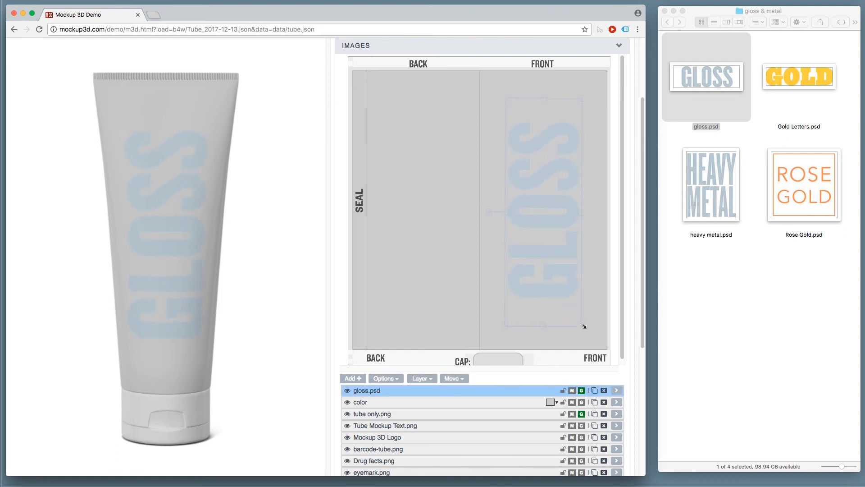
{"action": "left_click_drag", "start_coordinate": [242, 296], "coordinate": [165, 304]}
{"action": "left_click_drag", "start_coordinate": [165, 311], "coordinate": [161, 315]}
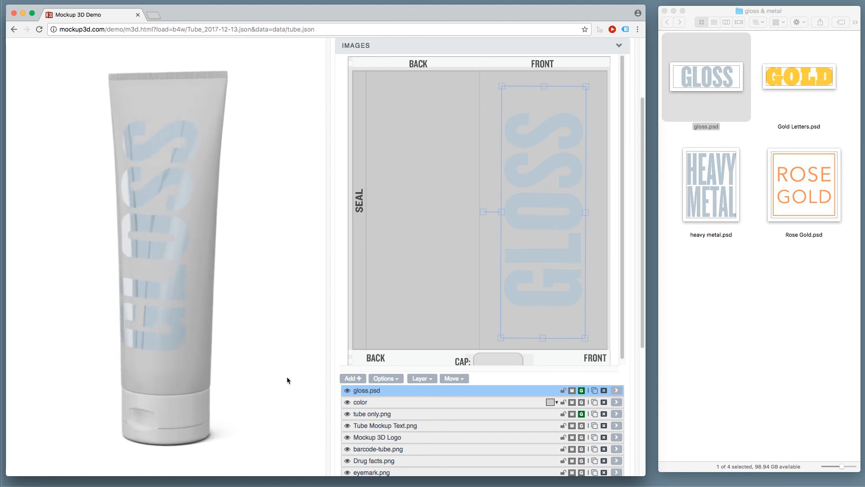
Set the color layer behind the GLOSS image to hsv(206, 10%, 82%) to match the lettering
{"action": "left_click", "coordinate": [551, 402]}
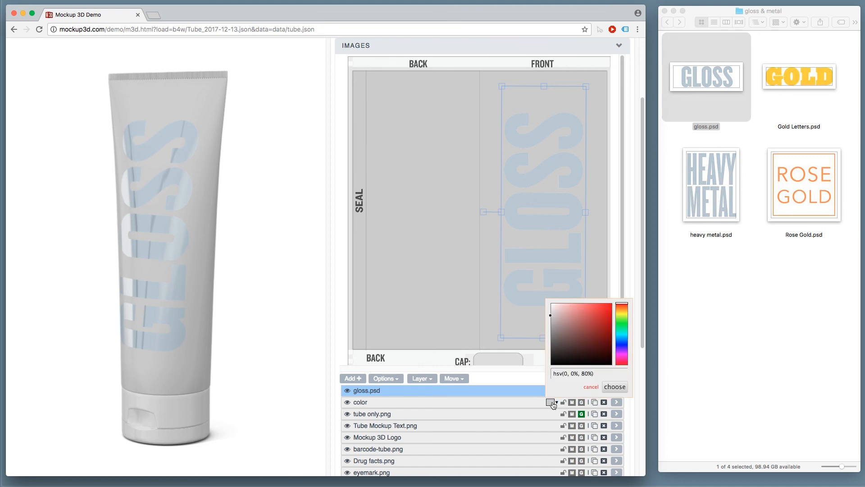
{"action": "left_click", "coordinate": [568, 373]}
{"action": "key", "text": "super+a"}
{"action": "type", "text": "hsv(206, 10%, 82%)"}
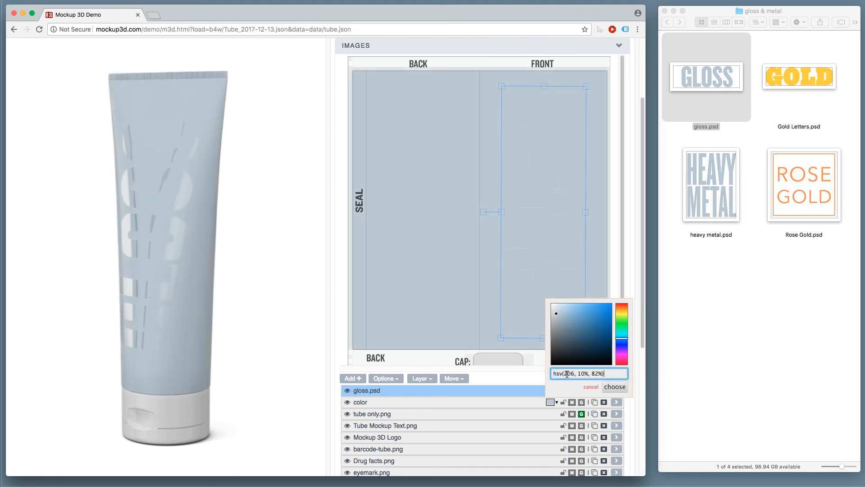
{"action": "left_click", "coordinate": [614, 386]}
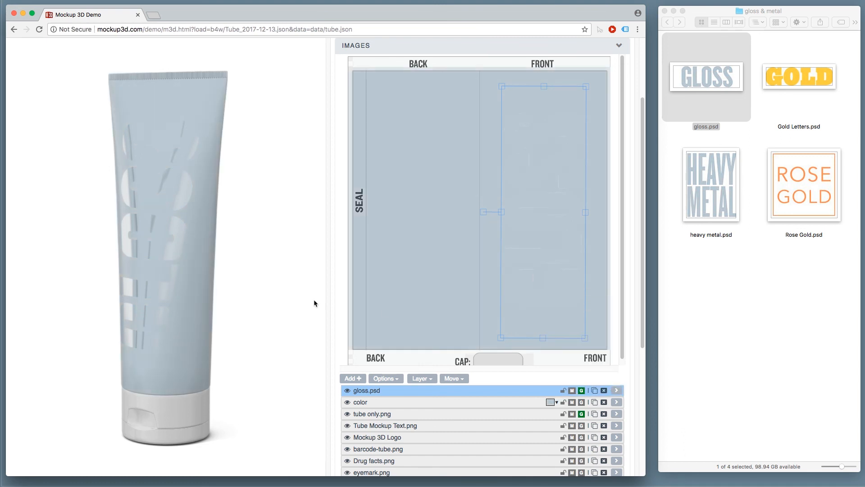
{"action": "mouse_move", "coordinate": [220, 286]}
{"action": "left_mouse_down"}
{"action": "mouse_move", "coordinate": [242, 281]}
{"action": "mouse_move", "coordinate": [194, 279]}
{"action": "mouse_move", "coordinate": [236, 270]}
{"action": "mouse_move", "coordinate": [241, 282]}
{"action": "mouse_move", "coordinate": [227, 311]}
{"action": "left_mouse_up"}
{"action": "left_click_drag", "start_coordinate": [221, 273], "coordinate": [200, 108]}
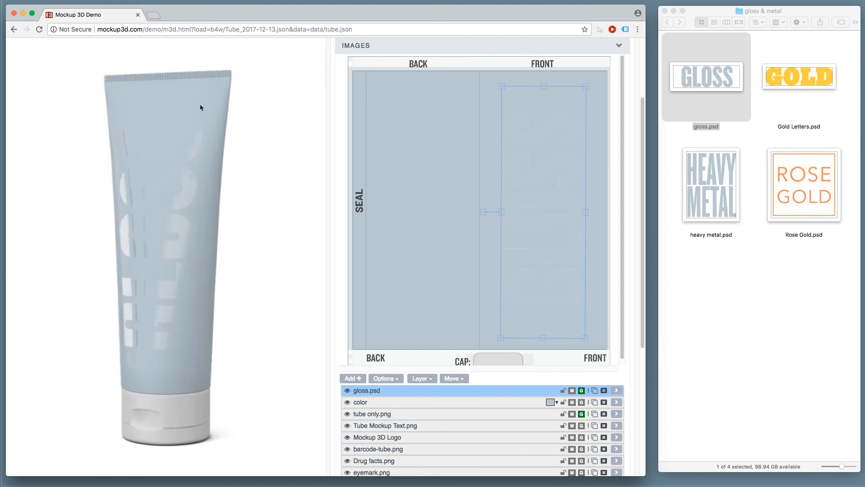
Add heavy metal.psd to the tube's front and hide the gloss.psd layer
{"action": "left_click_drag", "start_coordinate": [714, 174], "coordinate": [529, 189]}
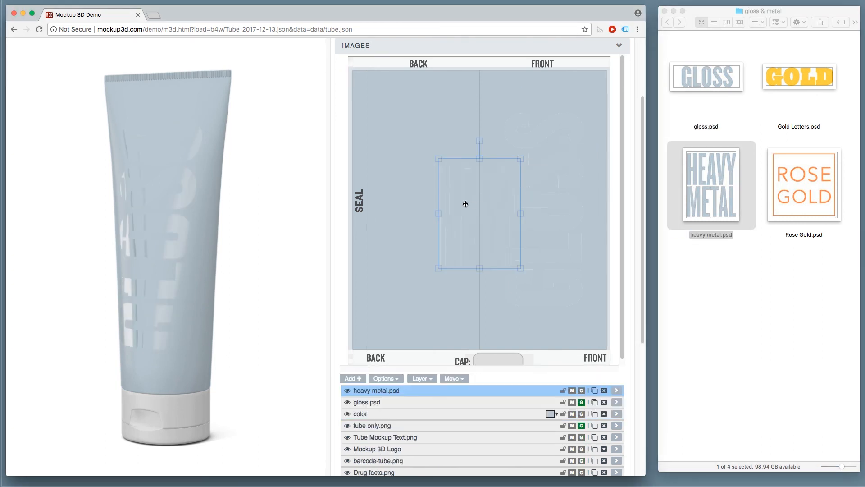
{"action": "left_click", "coordinate": [348, 403]}
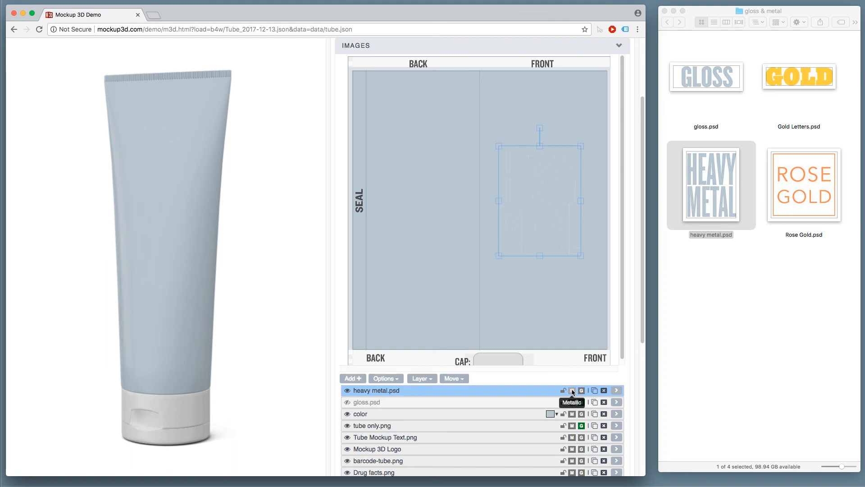
Make heavy metal.psd metallic and enlarge it across most of the front's width
{"action": "left_click", "coordinate": [572, 390]}
{"action": "left_click", "coordinate": [557, 233]}
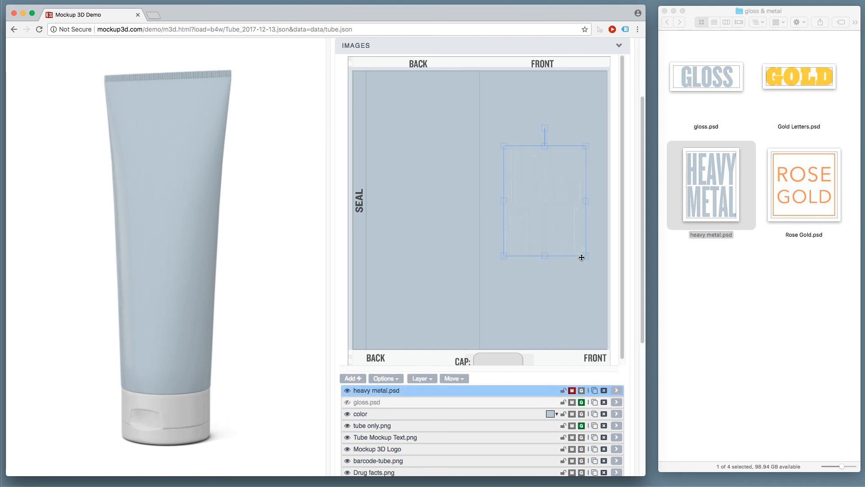
{"action": "left_click_drag", "start_coordinate": [586, 256], "coordinate": [593, 268]}
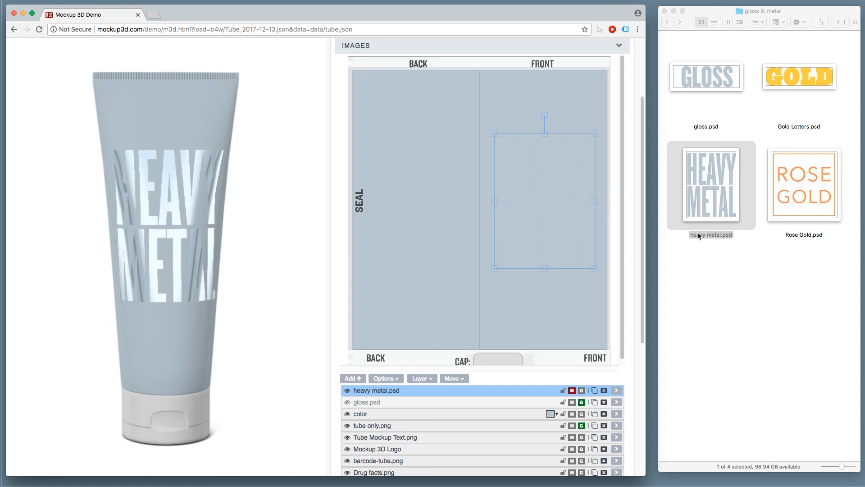
Add Rose Gold.psd to the tube, place it on the front and shrink it slightly
{"action": "left_click_drag", "start_coordinate": [815, 196], "coordinate": [547, 198]}
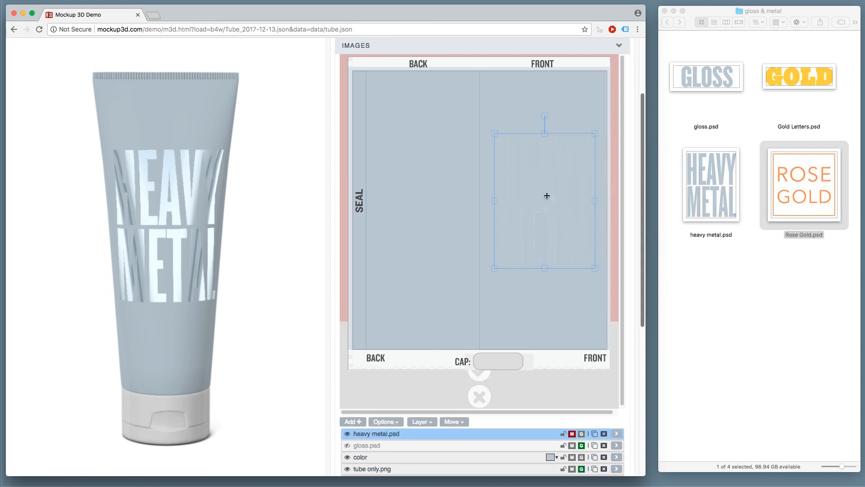
{"action": "left_click_drag", "start_coordinate": [491, 224], "coordinate": [549, 204]}
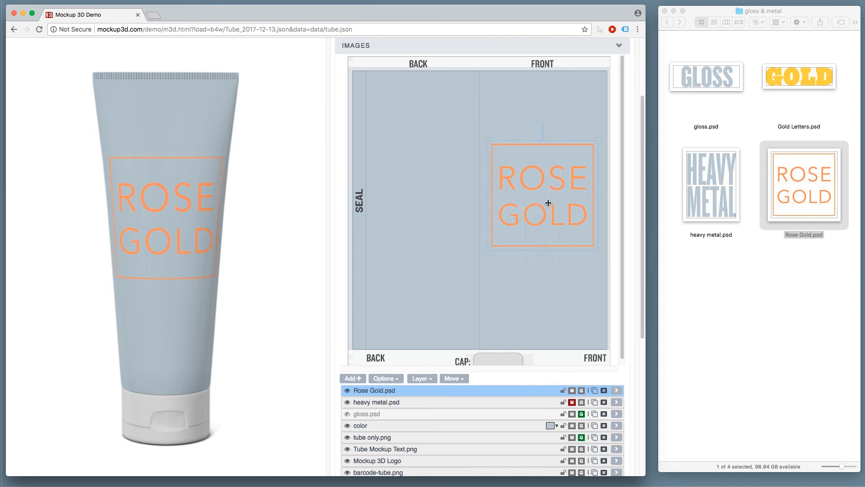
{"action": "left_click_drag", "start_coordinate": [599, 251], "coordinate": [595, 248]}
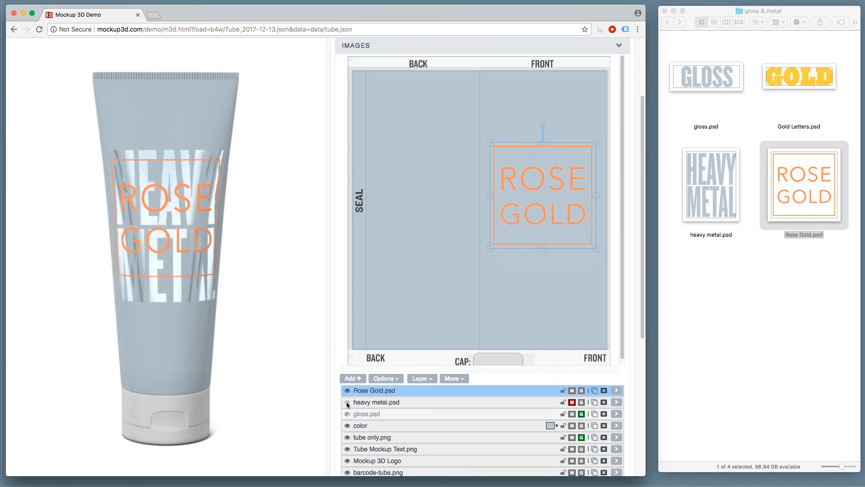
Hide the heavy metal.psd layer and change the color layer to a dark neutral grey
{"action": "left_click", "coordinate": [551, 426]}
{"action": "left_click", "coordinate": [549, 363]}
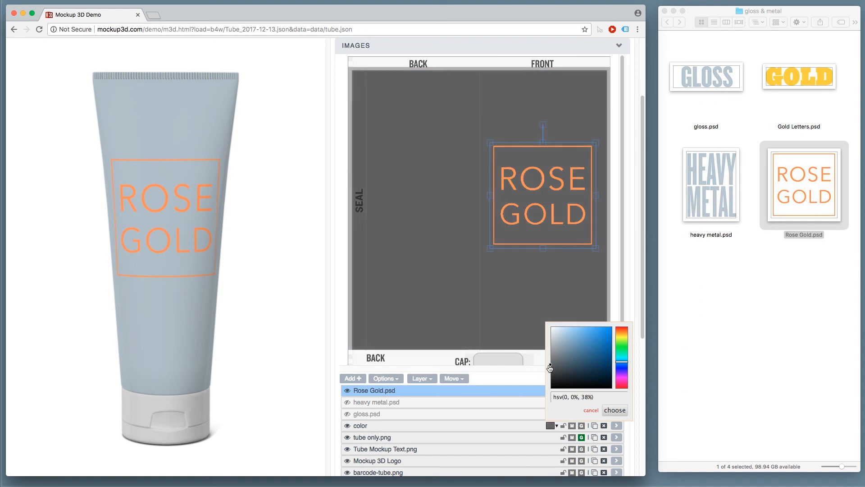
{"action": "left_click", "coordinate": [552, 230]}
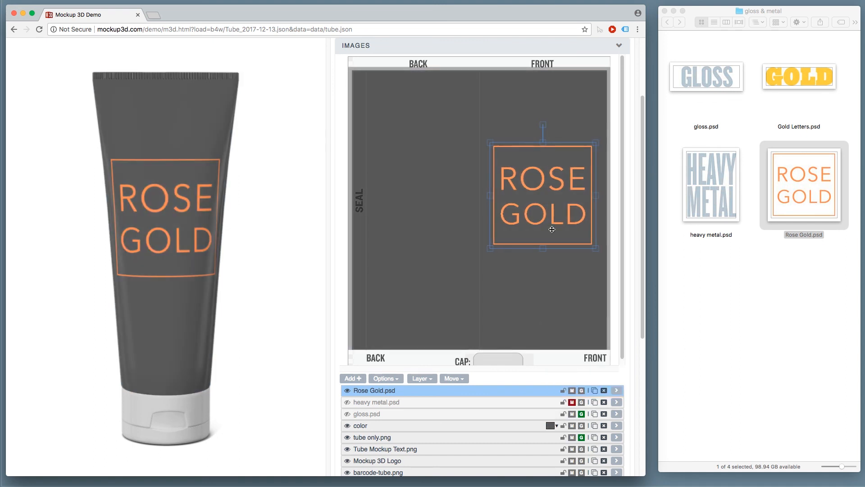
Nudge the ROSE GOLD image slightly upward and turn on the metallic effect for Rose Gold.psd
{"action": "left_click_drag", "start_coordinate": [556, 216], "coordinate": [557, 212]}
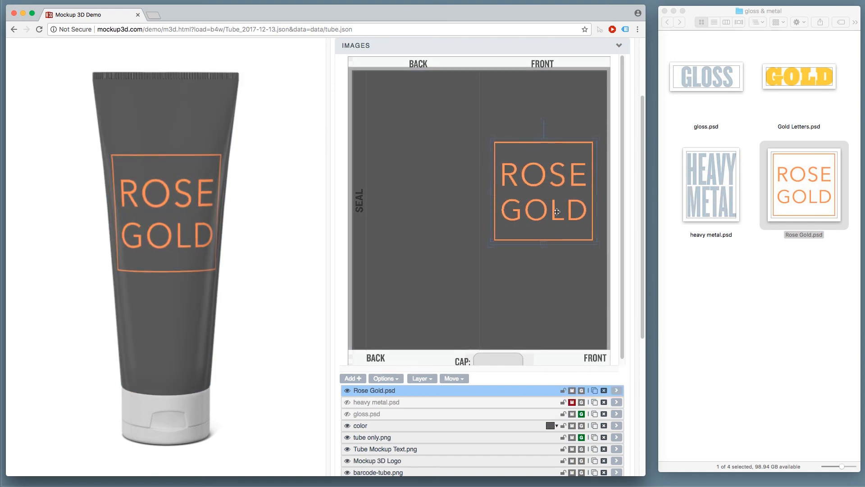
{"action": "left_click", "coordinate": [572, 390]}
{"action": "left_click", "coordinate": [495, 349]}
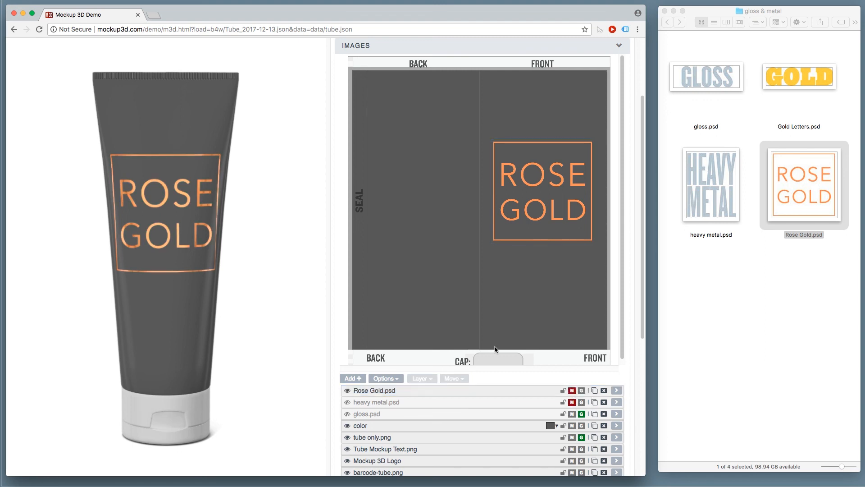
{"action": "left_click_drag", "start_coordinate": [188, 209], "coordinate": [139, 238]}
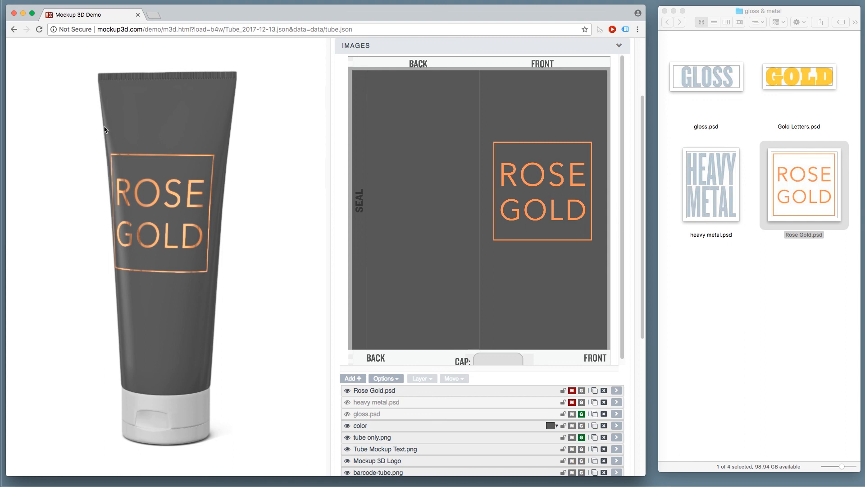
{"action": "left_click_drag", "start_coordinate": [189, 371], "coordinate": [236, 367]}
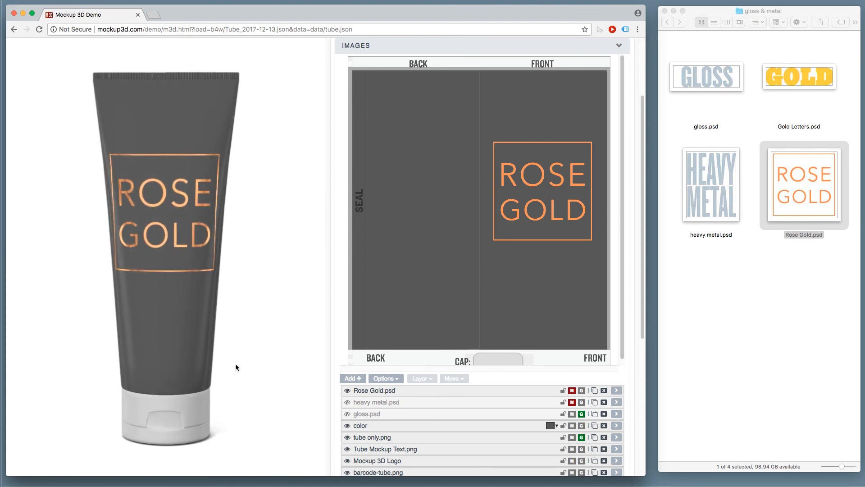